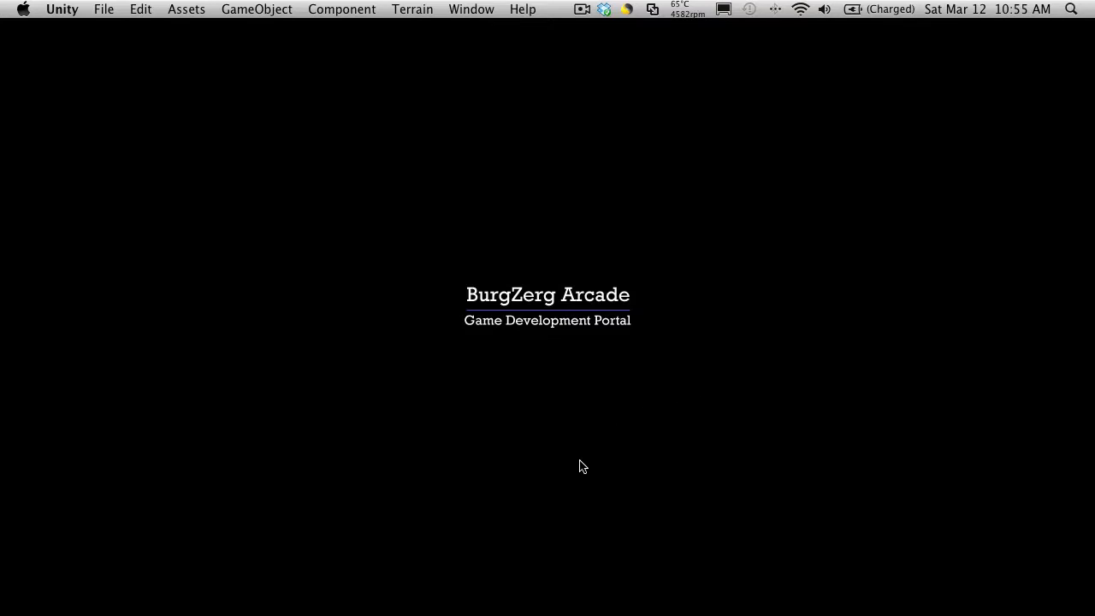
Step: Return to Unity and play-test the character, slimming its width and changing its height
mouse_move(536, 613)
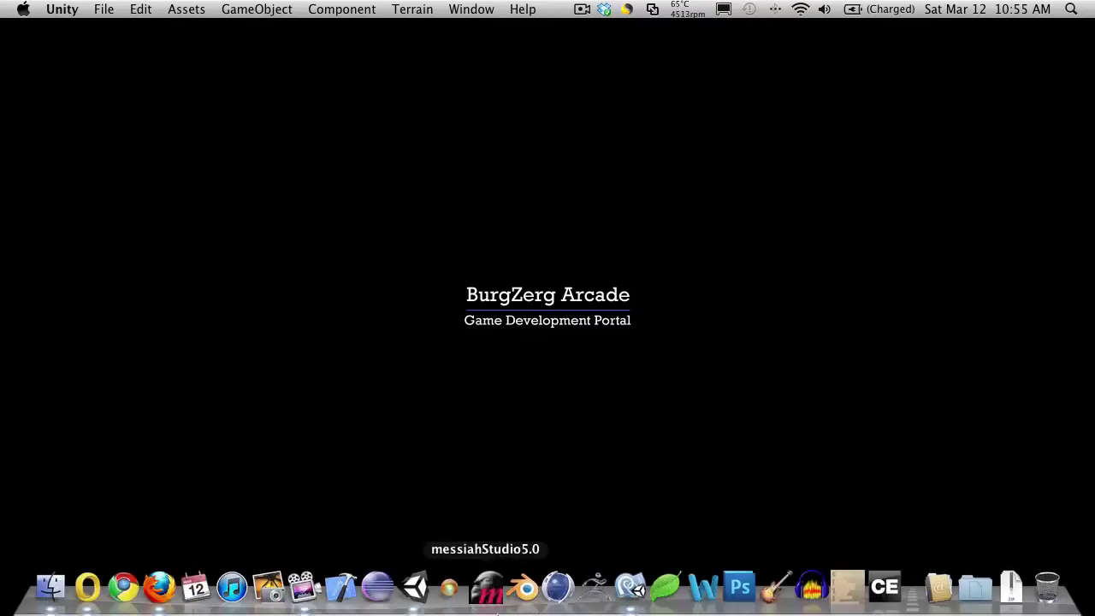
left_click(416, 590)
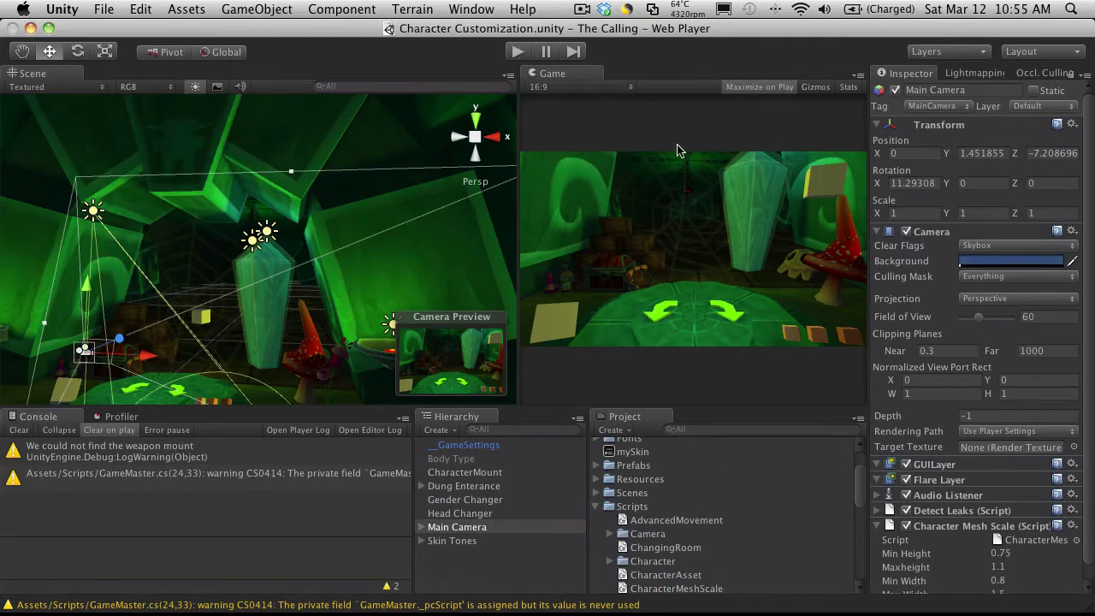
left_click(518, 54)
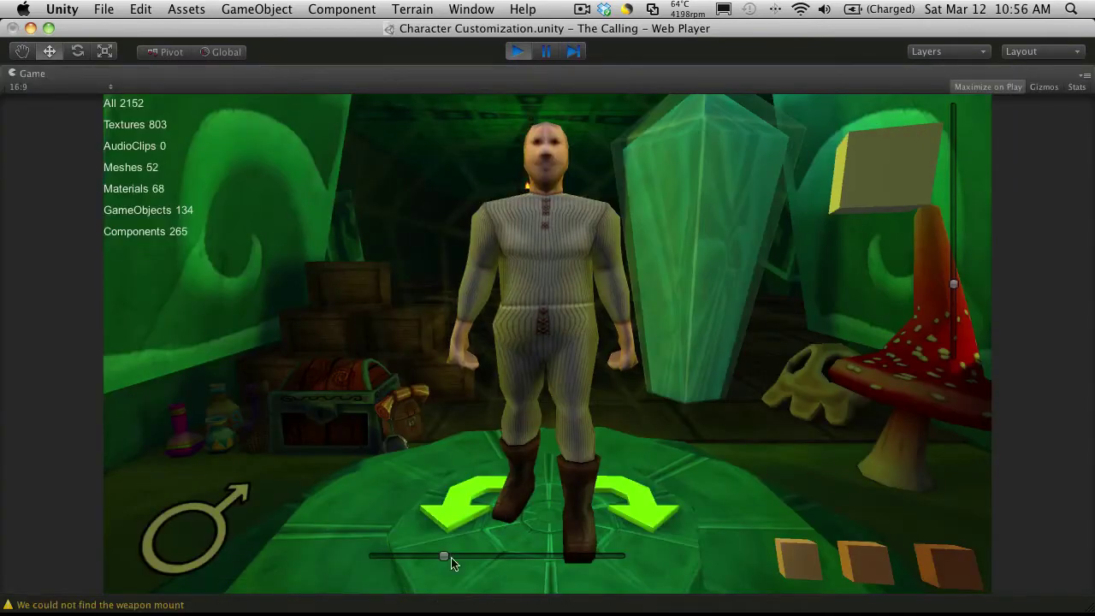
left_click_drag(451, 556, 566, 521)
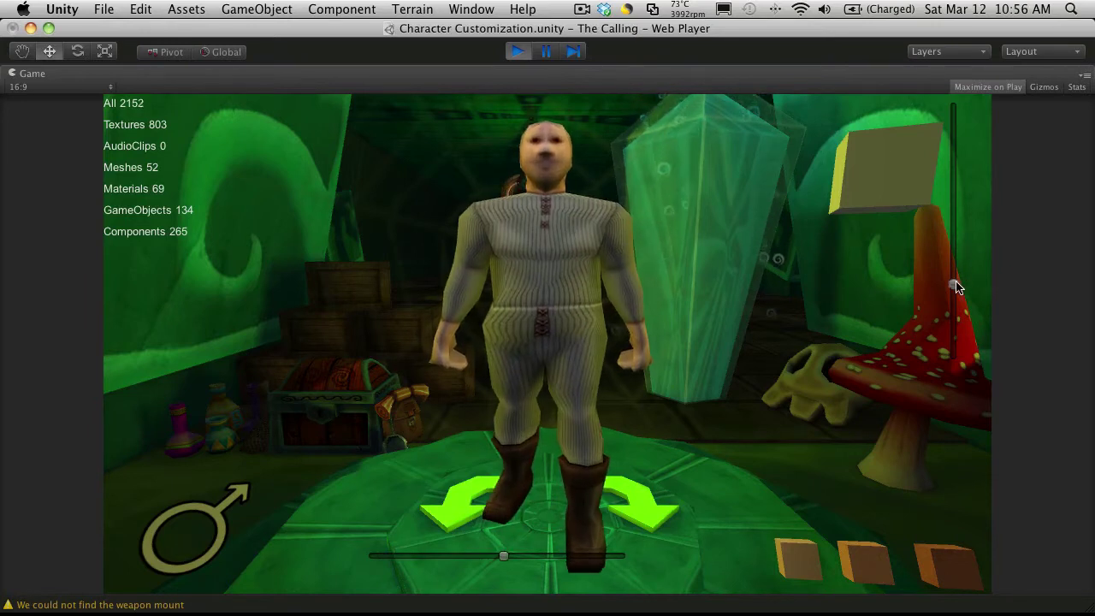
left_click_drag(956, 288, 960, 241)
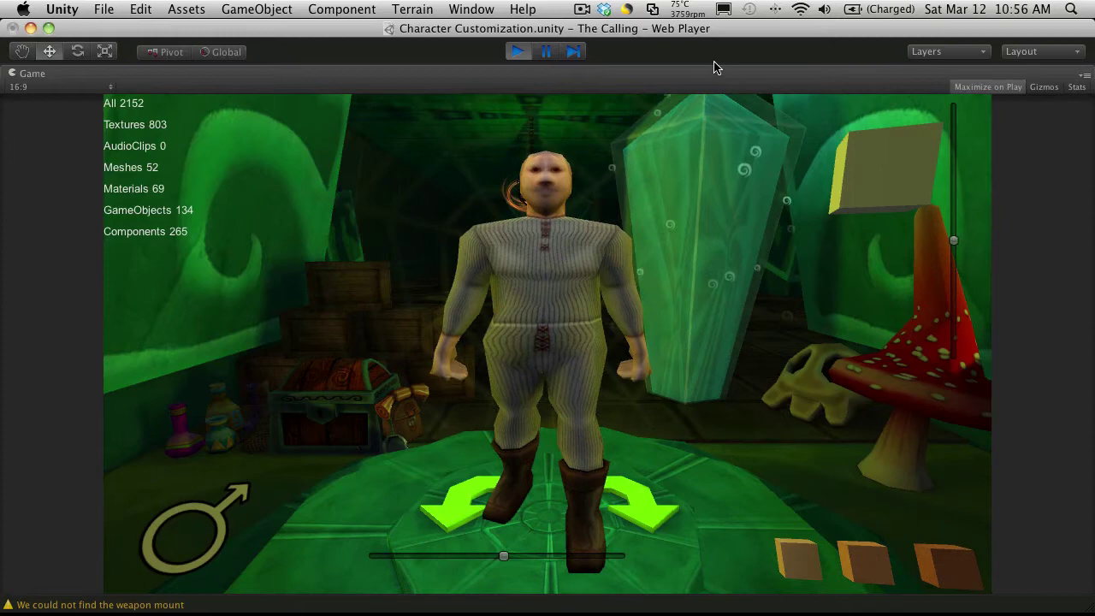
Step: Stop play mode and switch from Unity to another application
left_click(516, 52)
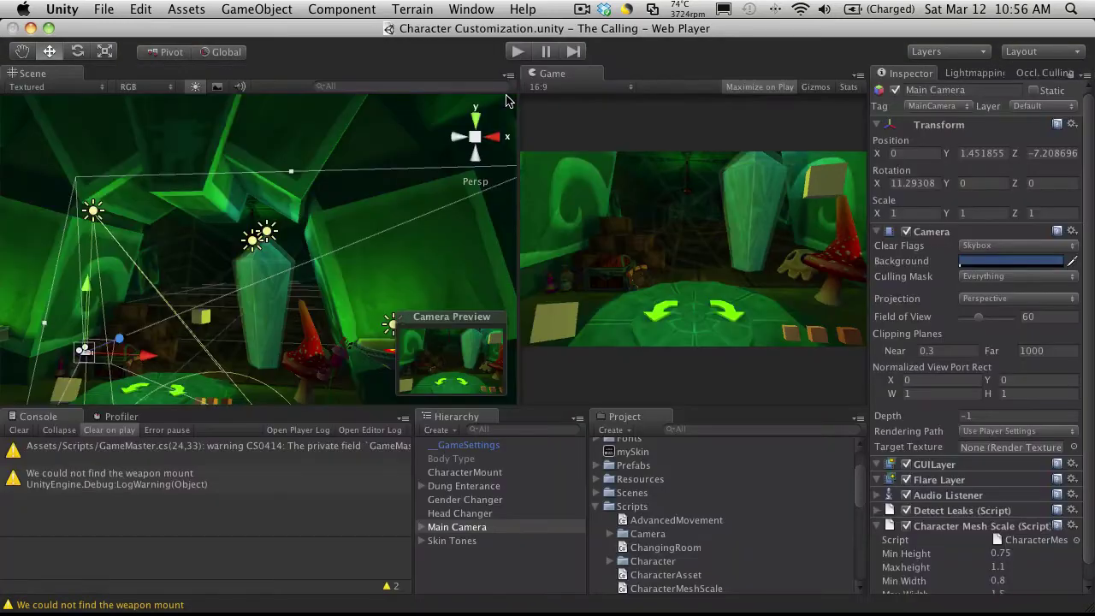
key("super+shift+2")
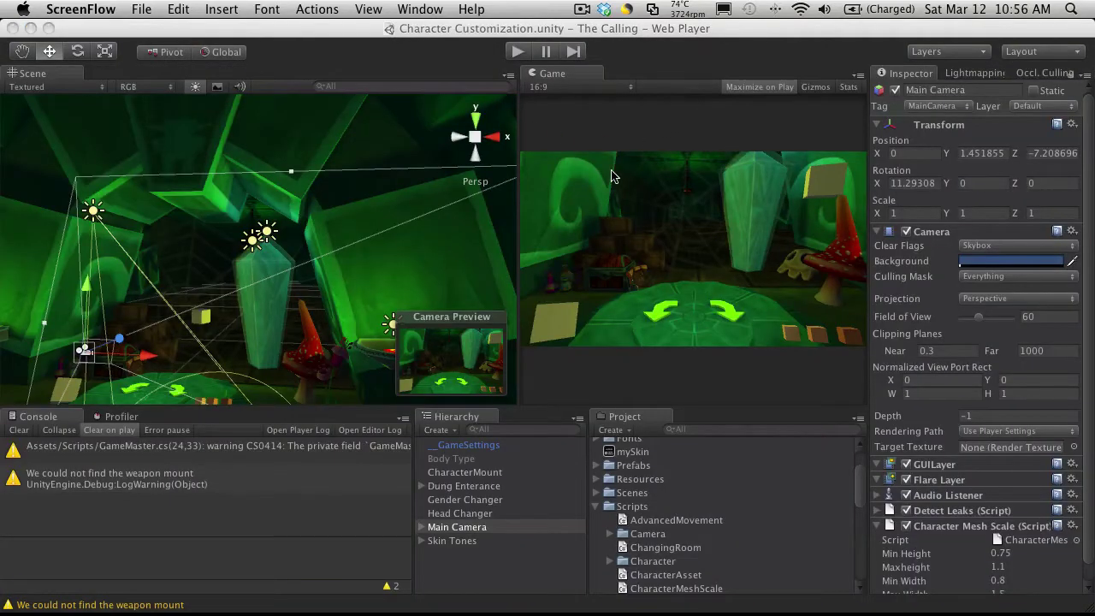
key("super+Tab")
key("super+Tab")
key("super+Tab")
Step: Open CharacterMeshScale.cs in MonoDevelop, run a quick Unity play test, and return to the script
mouse_move(579, 603)
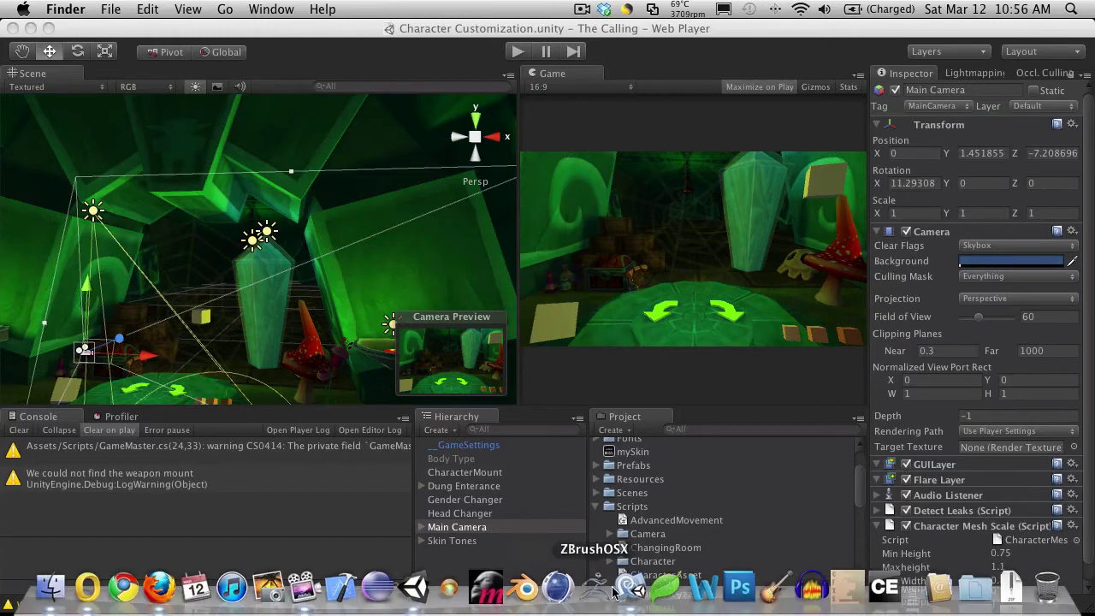
left_click(87, 586)
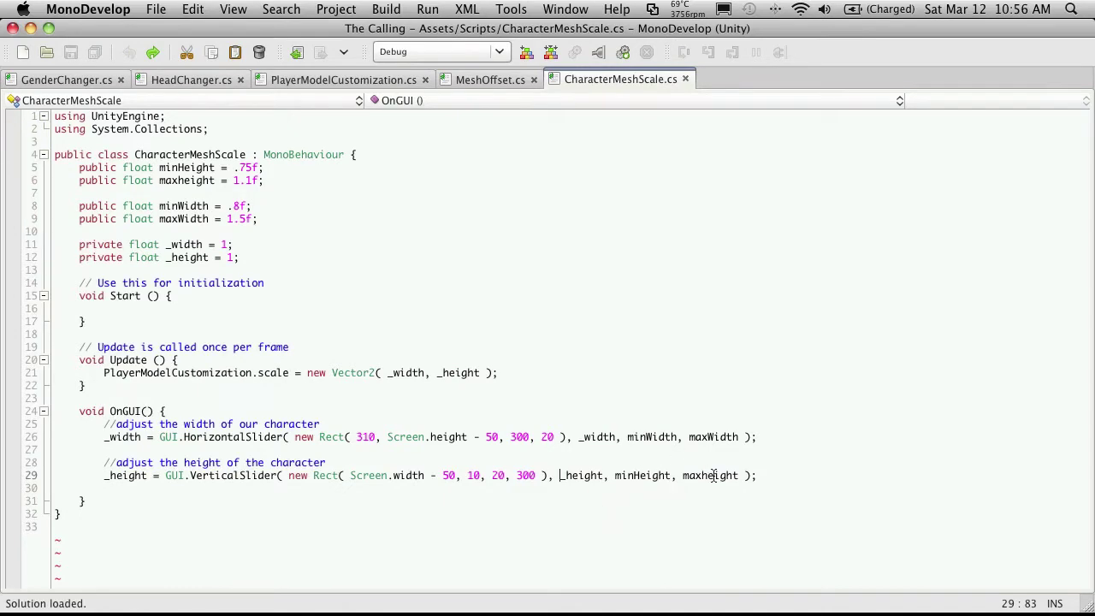
key("super+Tab")
key("super+Tab")
key("super+Tab")
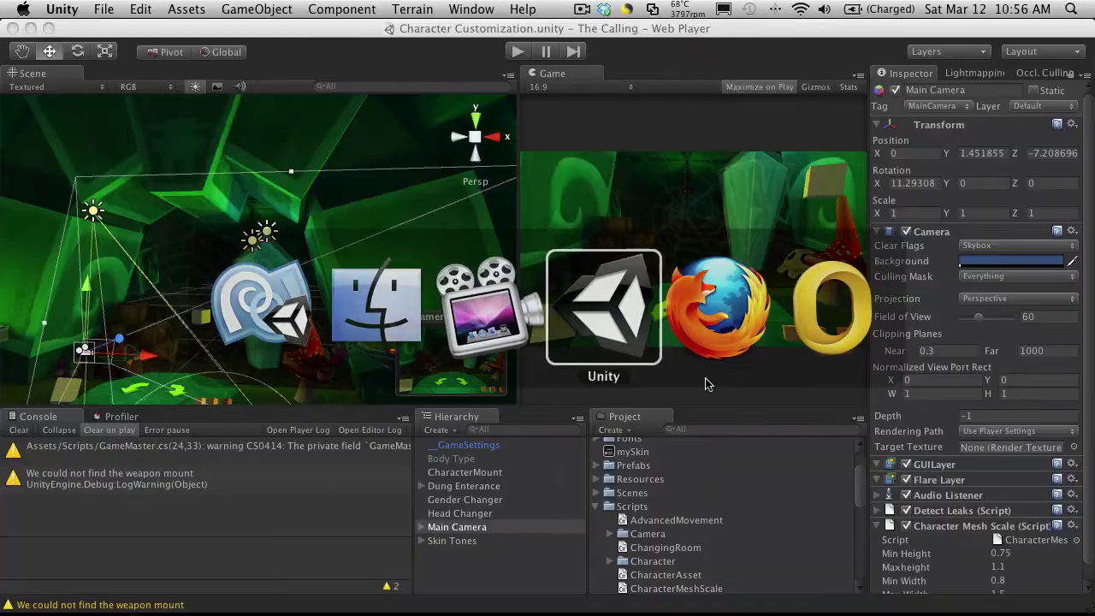
left_click(525, 53)
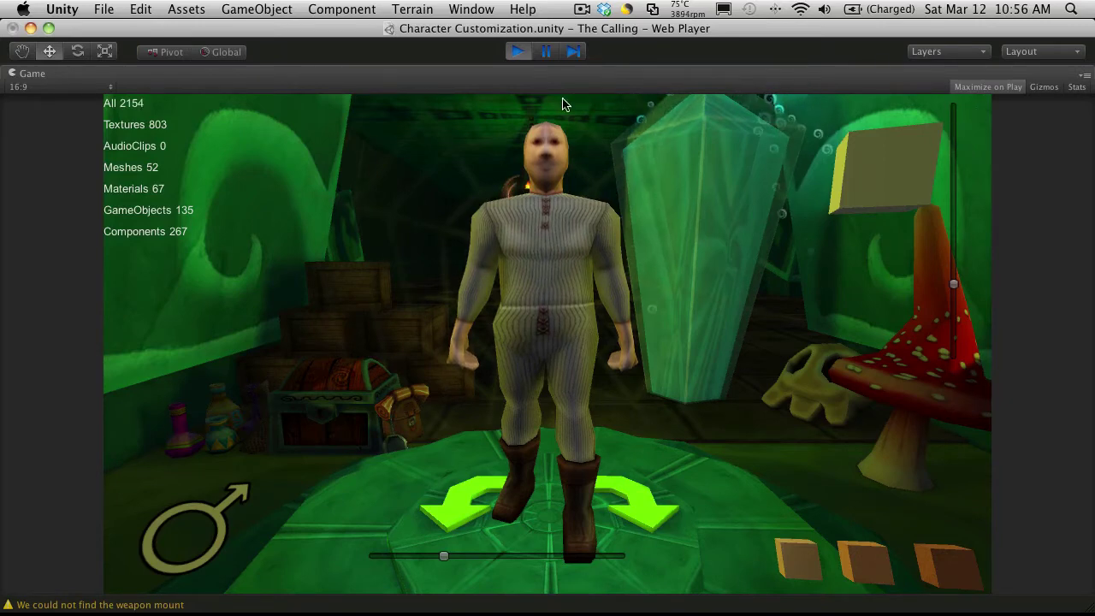
left_click(518, 53)
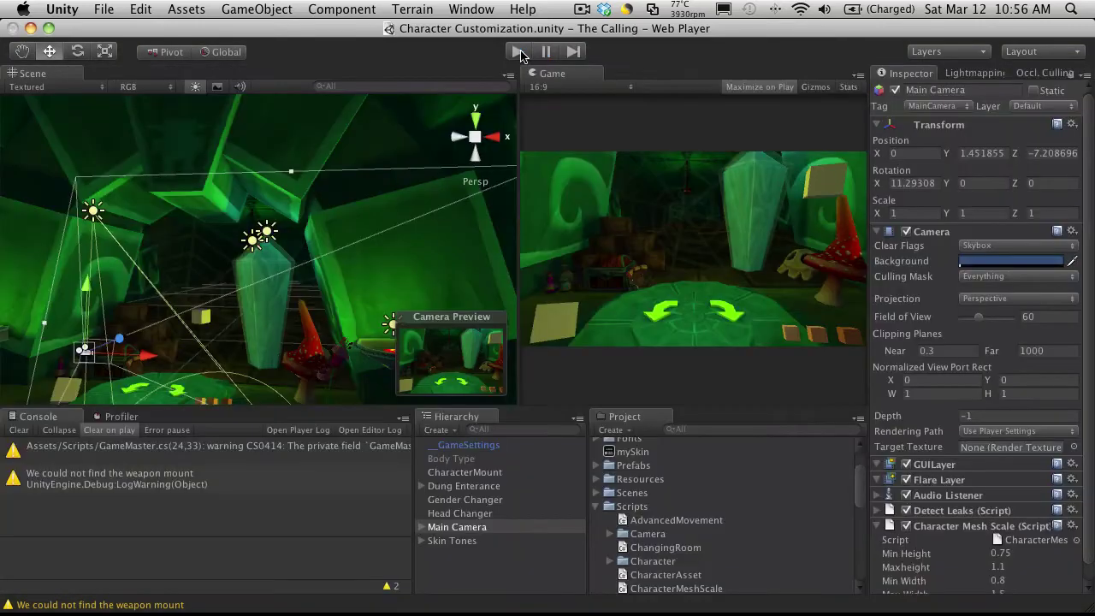
key("super+Tab")
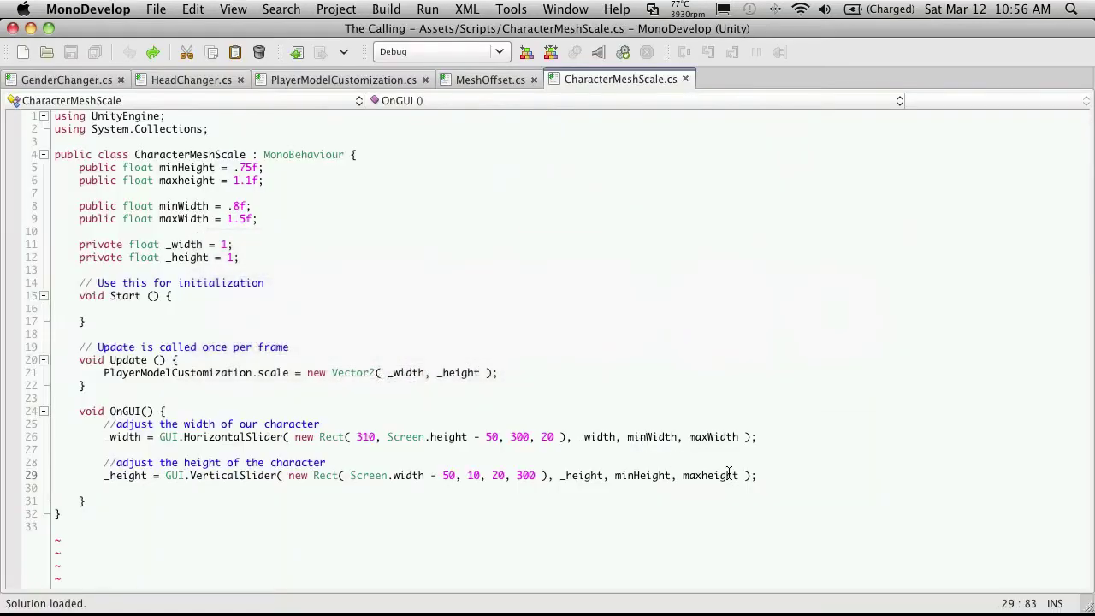
Step: Move maxheight before minHeight in line 29's GUI.VerticalSlider call and save the script
double_click(729, 474)
key("super+c")
key("BackSpace")
key("BackSpace")
key("BackSpace")
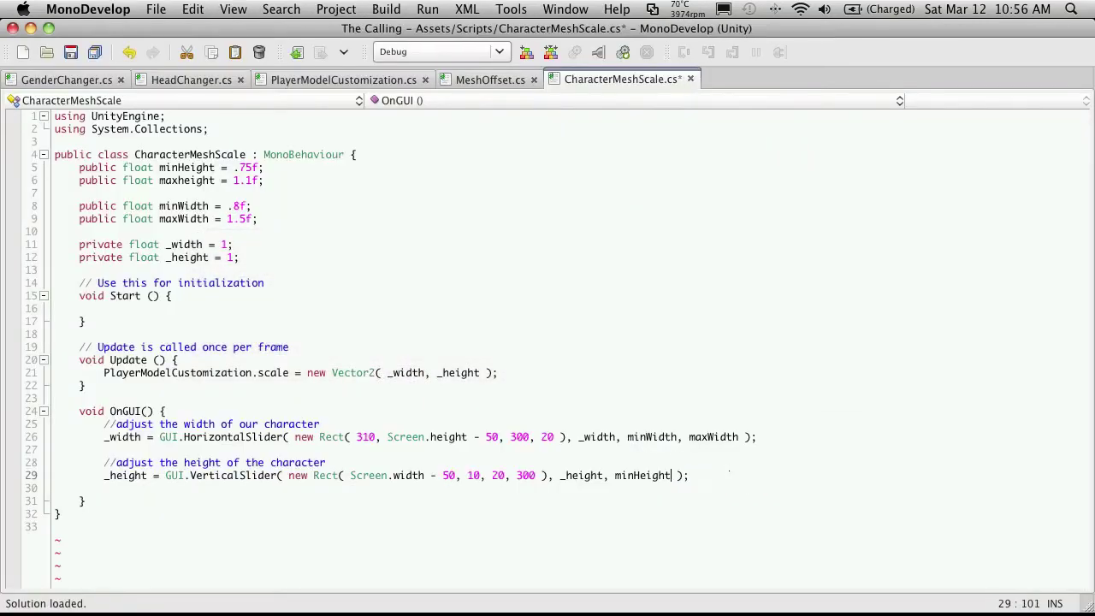
key("Left")
key("Left")
key("super+v")
type(",")
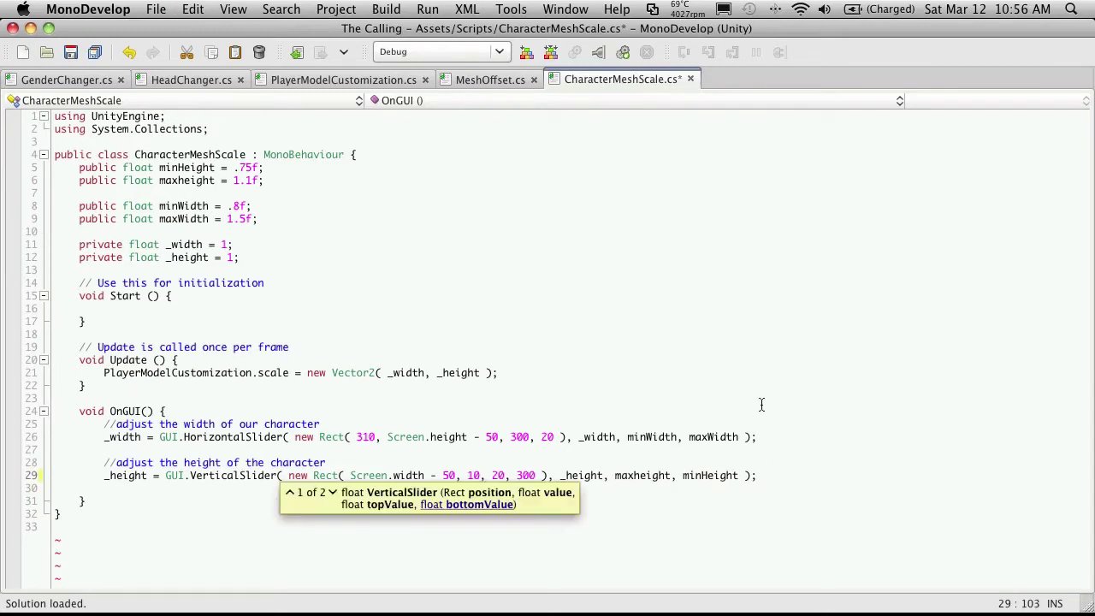
left_click(715, 368)
key("super+s")
key("super+Tab")
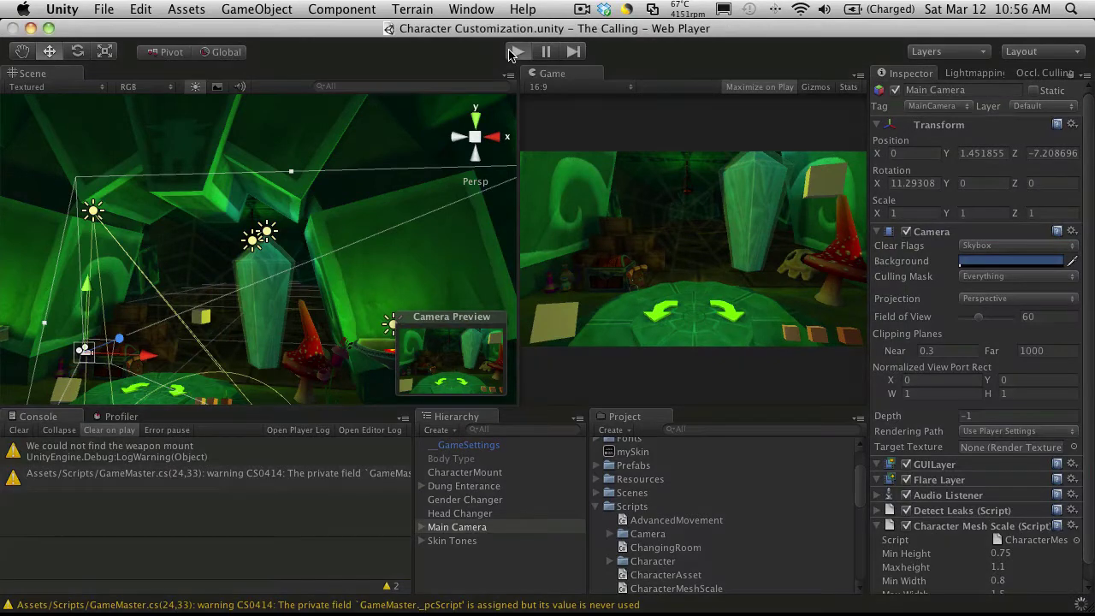
Step: Play-test the reversed height slider, raising it to the top for maximum height, then stop
left_click(516, 52)
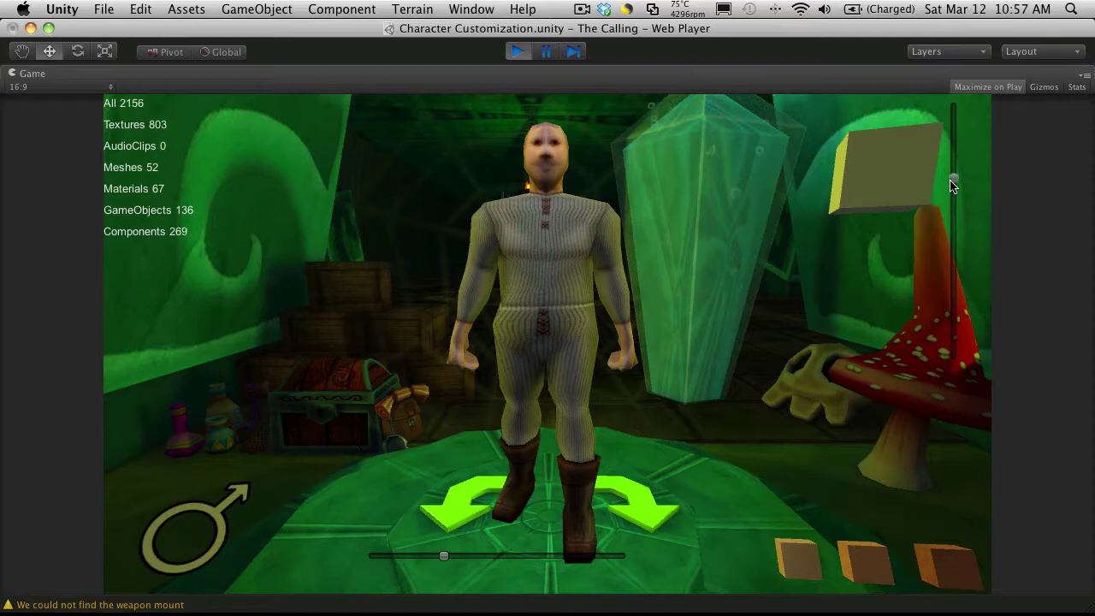
mouse_move(953, 177)
left_mouse_down()
mouse_move(954, 94)
mouse_move(987, 457)
mouse_move(953, 163)
mouse_move(987, 276)
mouse_move(960, 137)
mouse_move(933, 213)
mouse_move(942, 196)
left_mouse_up()
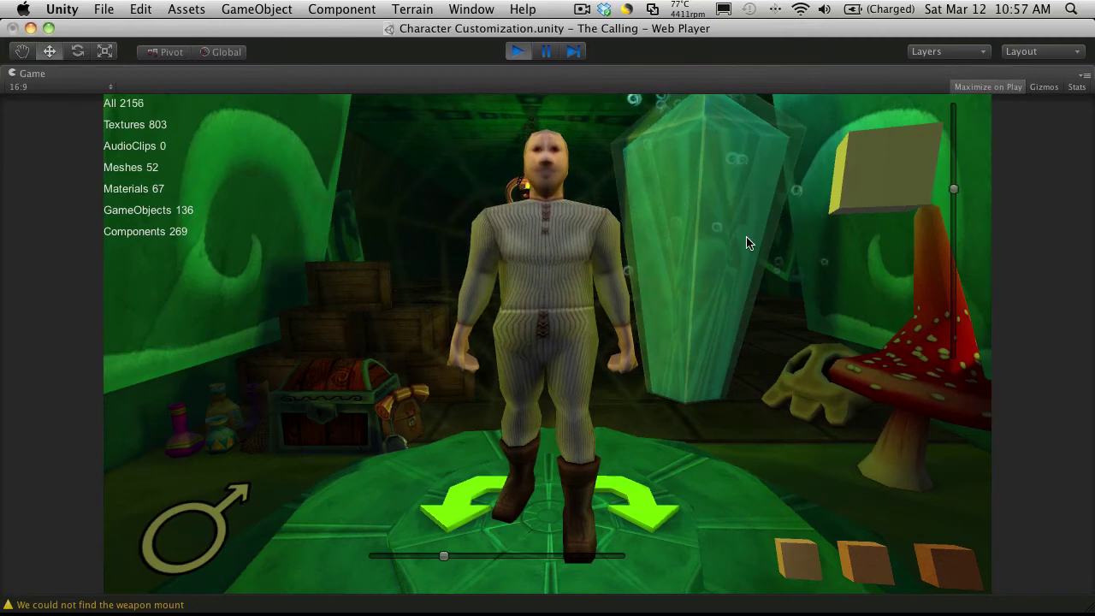
left_click(513, 53)
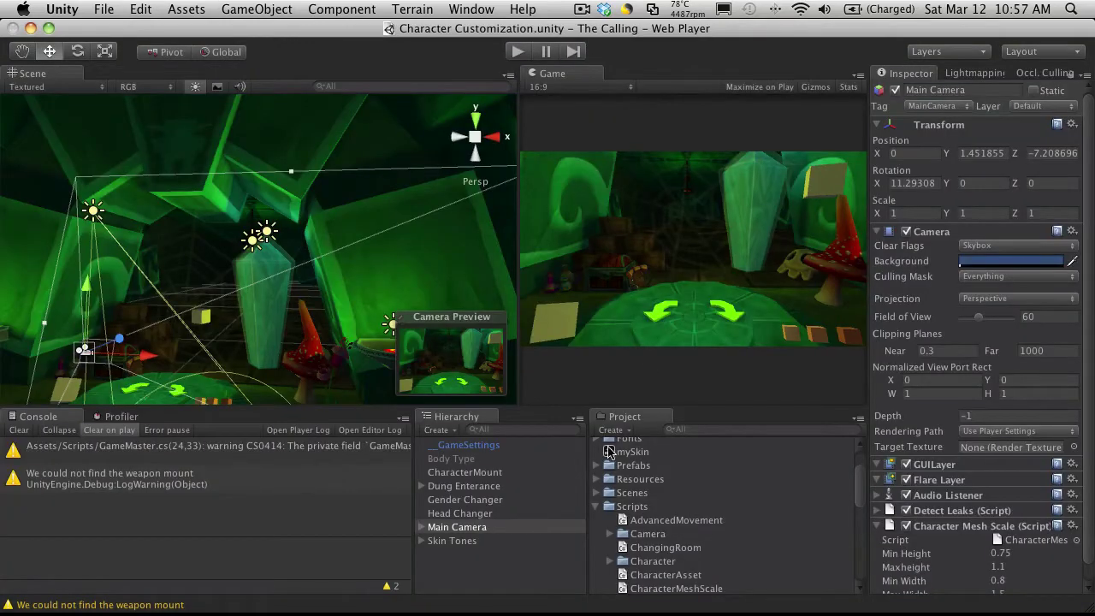
Step: Collapse Scripts and expand Resources, Character and Hair in the Project panel
left_click(597, 507)
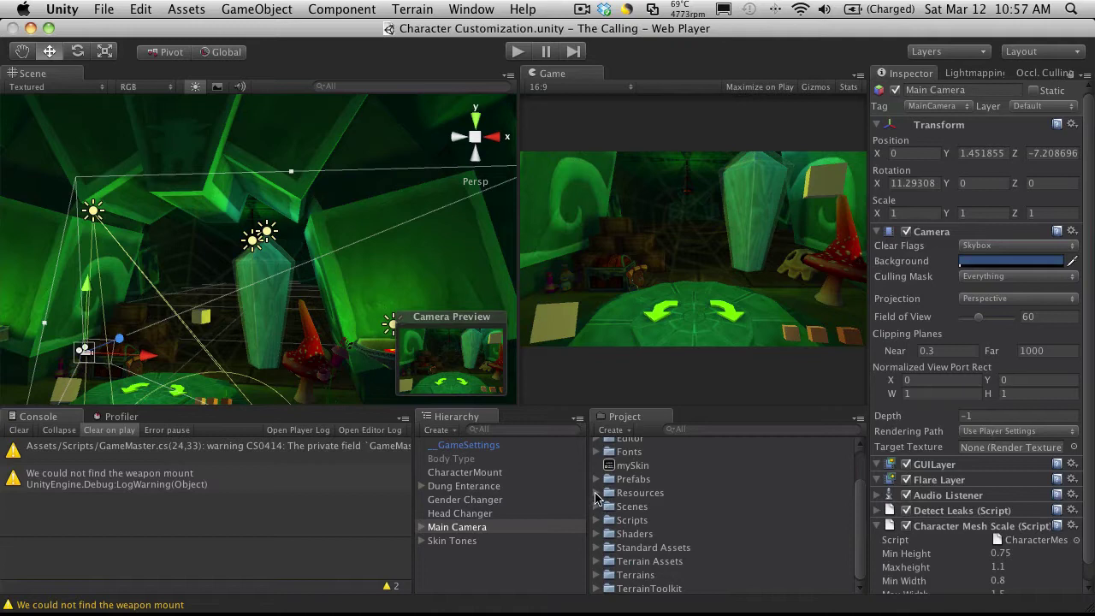
left_click(597, 493)
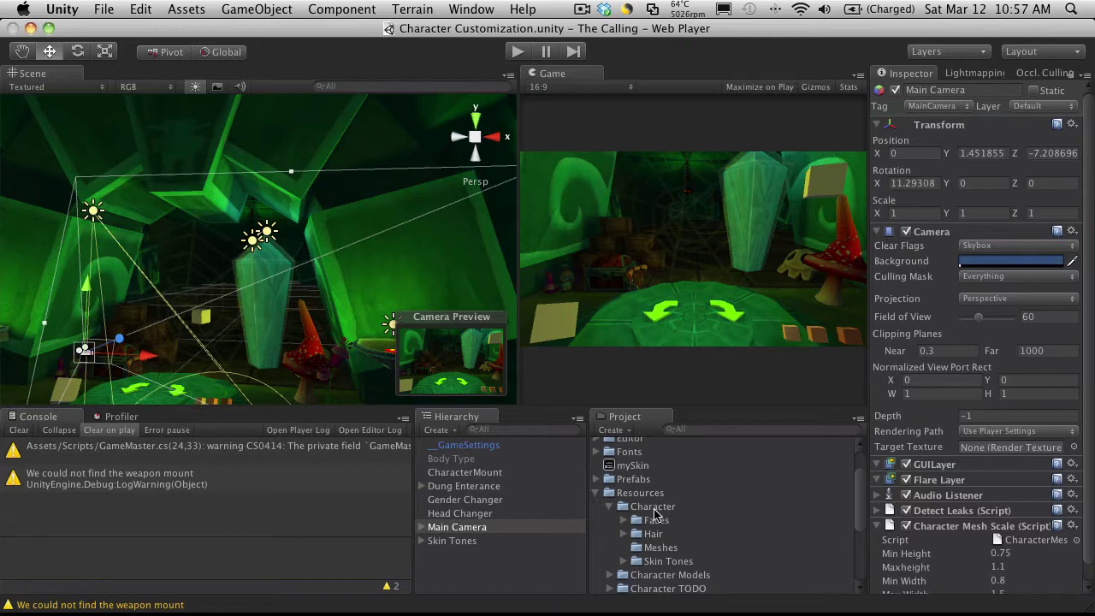
left_click(608, 507)
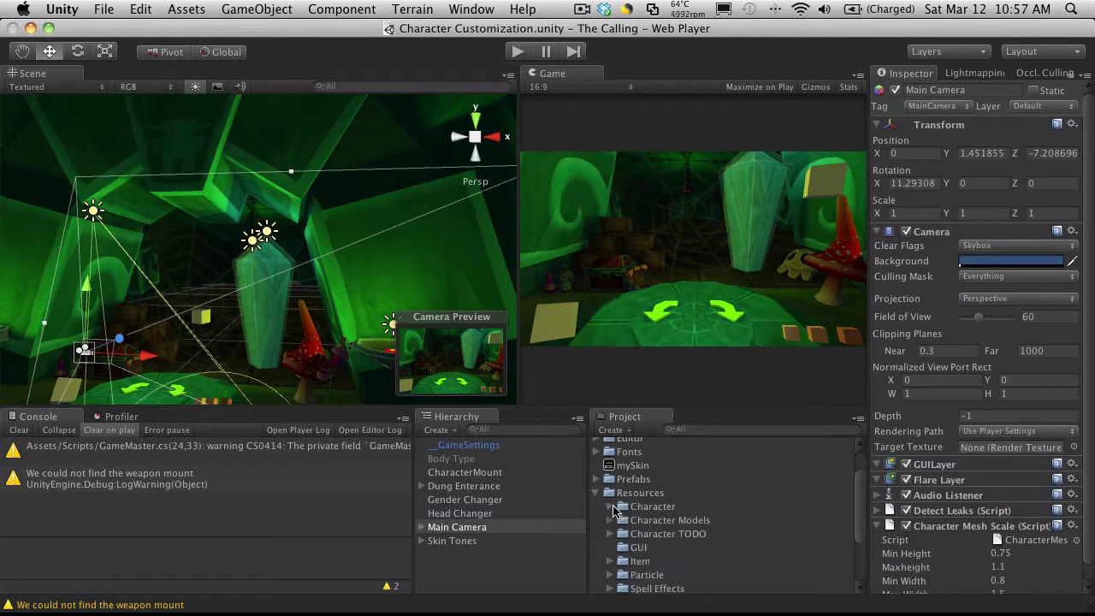
left_click(609, 506)
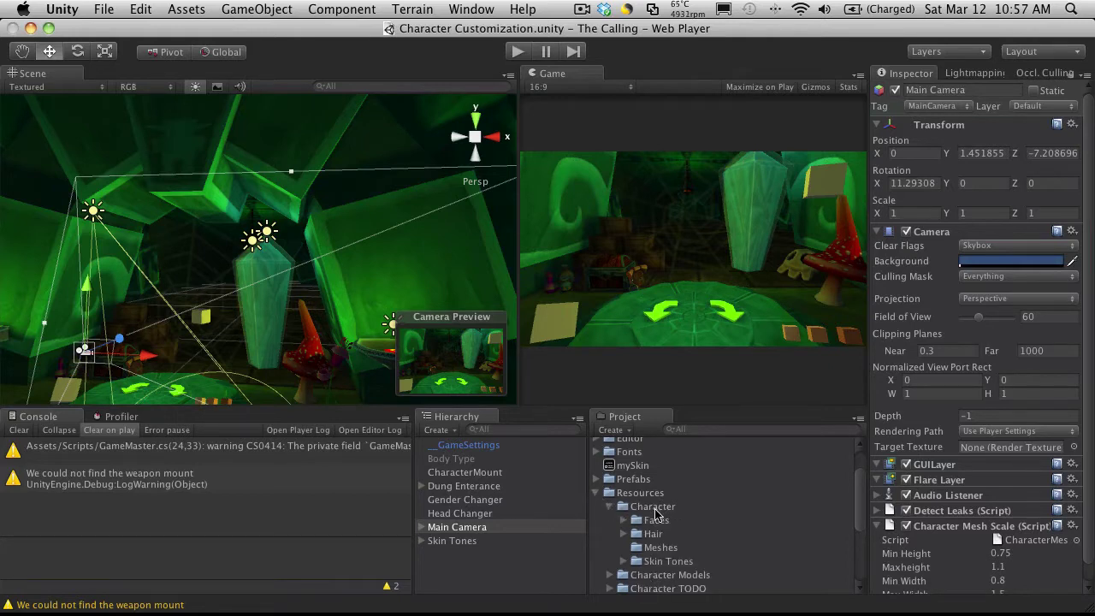
left_click(624, 534)
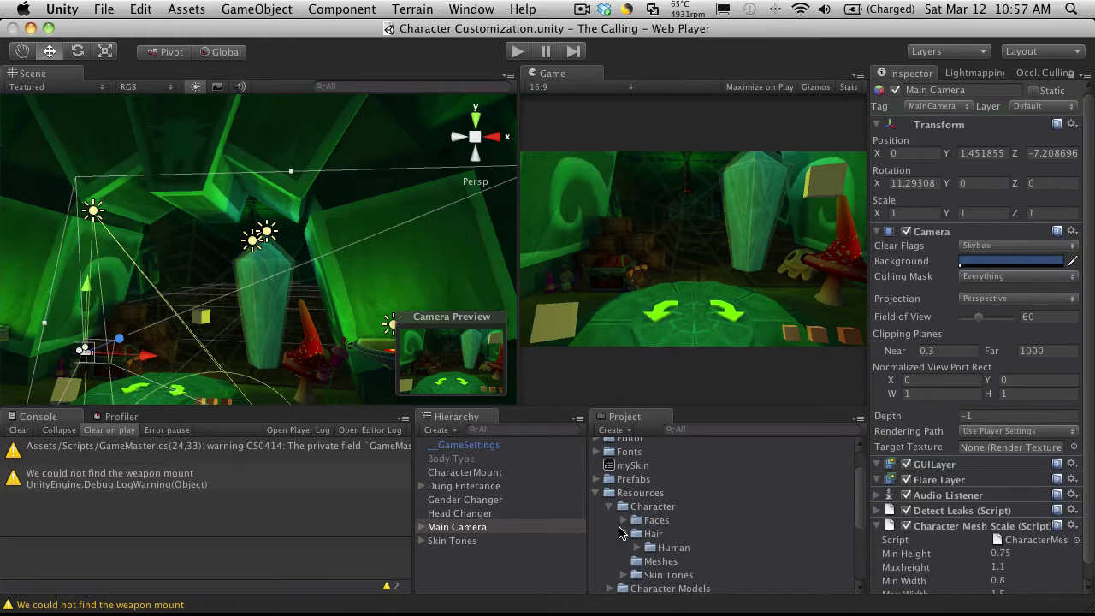
scroll(652, 517, "down", 3)
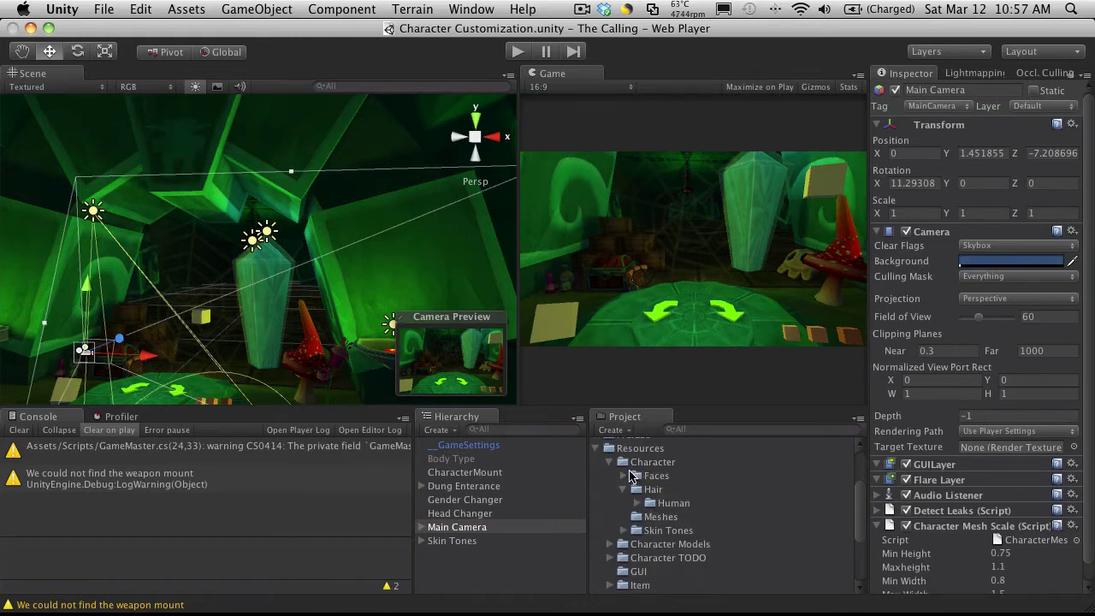
Step: Expand Hair > Human and then the Male folder, after briefly opening Faces
left_click(623, 475)
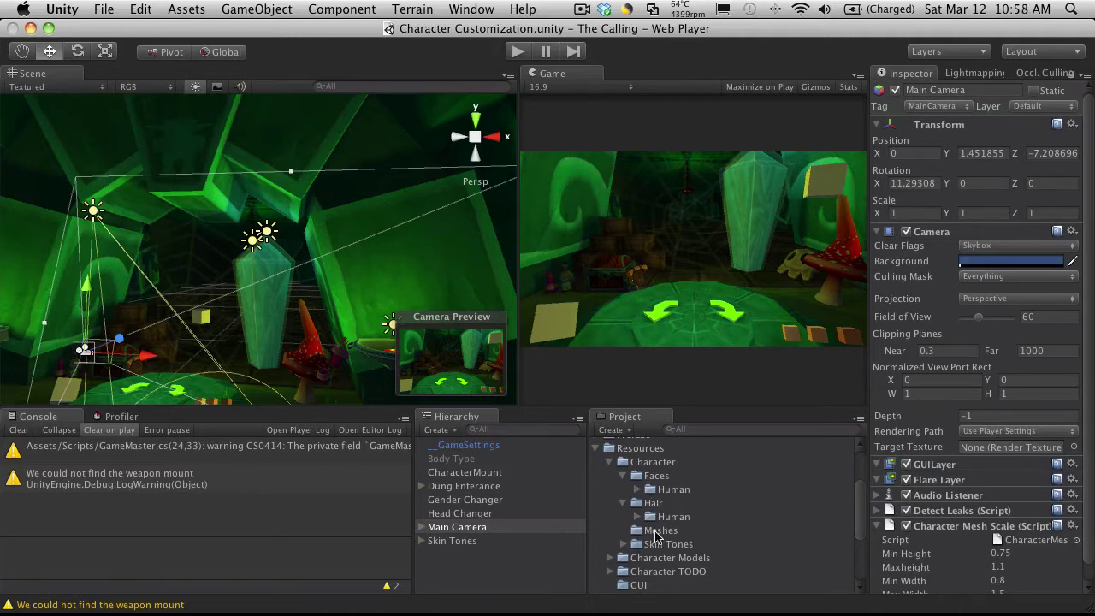
left_click(625, 476)
left_click(637, 503)
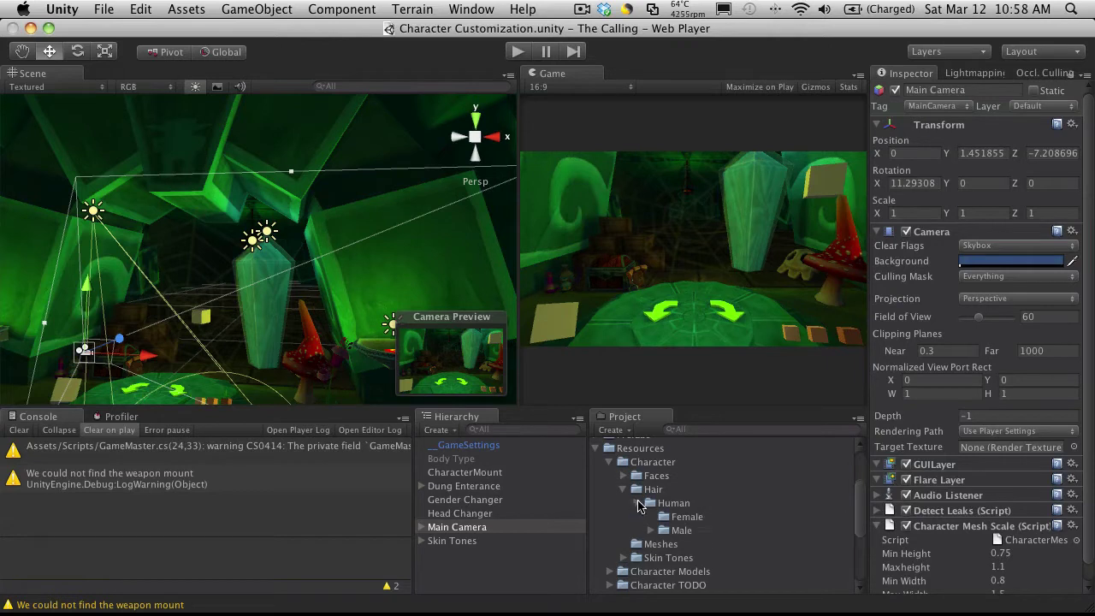
scroll(697, 513, "down", 2)
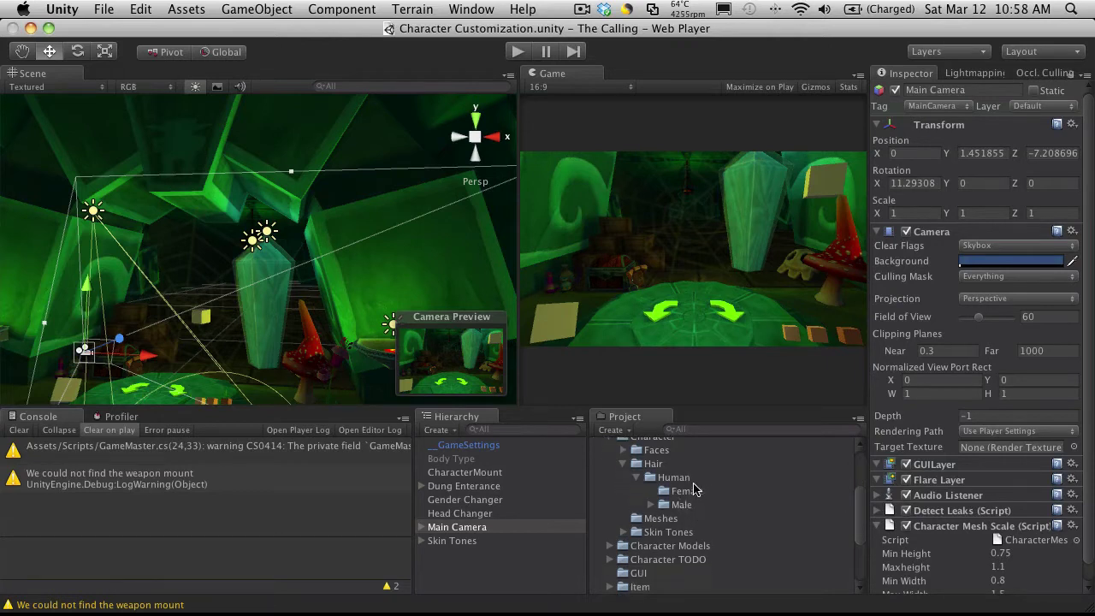
left_click(652, 505)
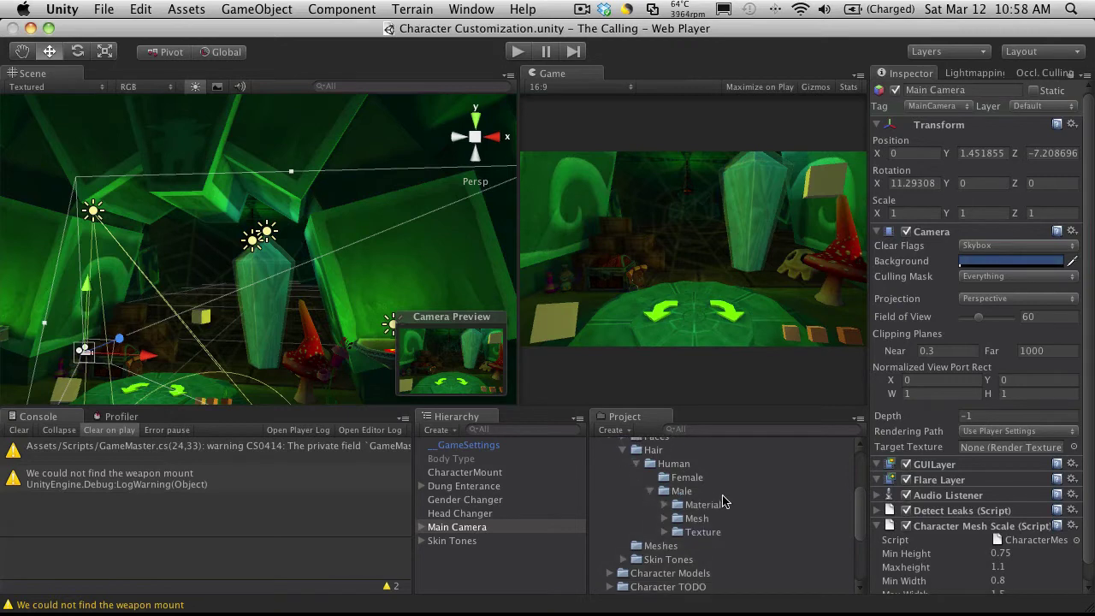
scroll(720, 498, "down", 1)
Step: Select and expand the Male hair Material folder
left_click(710, 502)
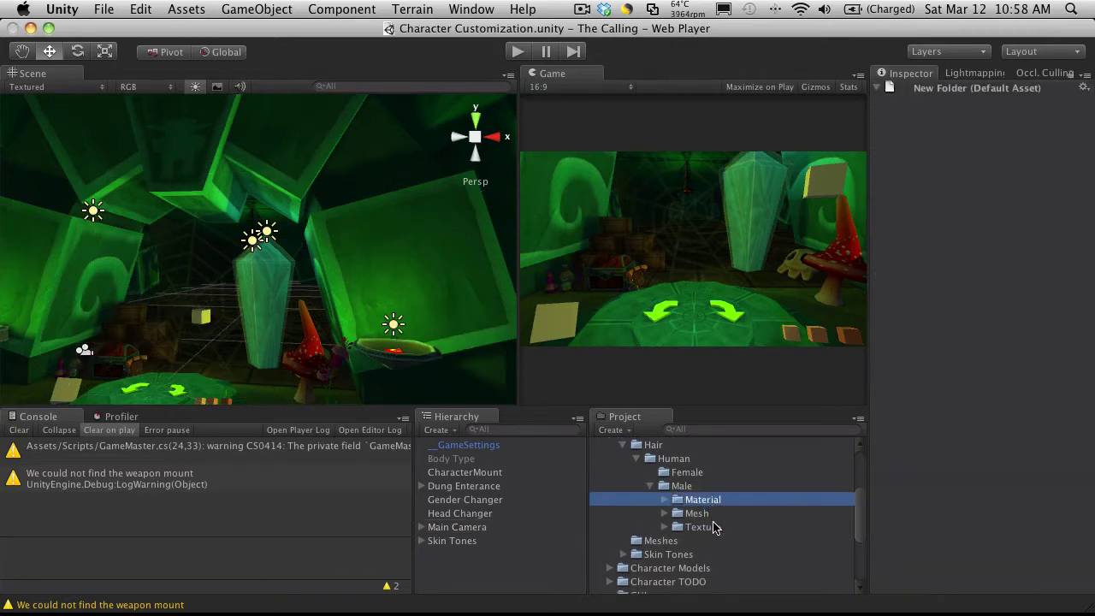
left_click(704, 527)
left_click(699, 501)
left_click(665, 501)
Step: Inspect the Black, Blond, Brown, Grey and Red Hair_Color materials, stepping through the list
left_click(799, 517)
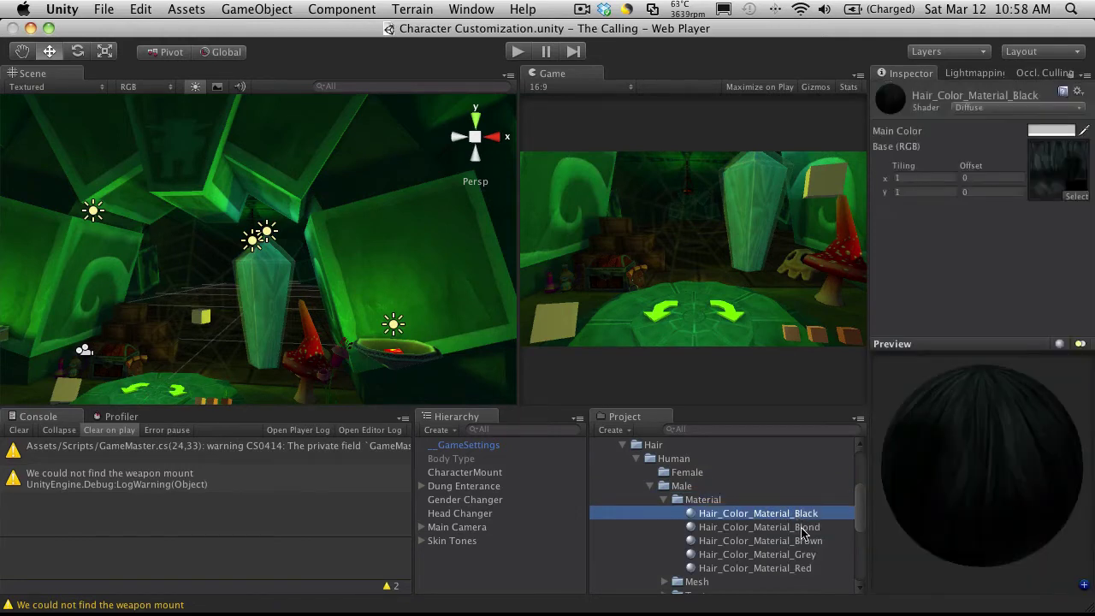
left_click(802, 527)
left_click(805, 541)
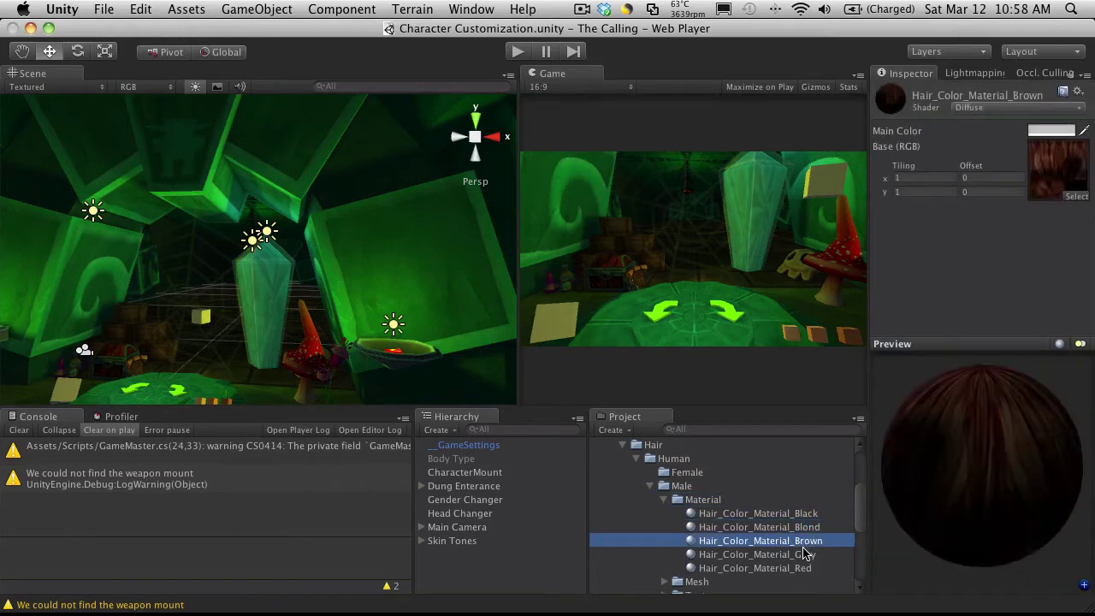
left_click(804, 554)
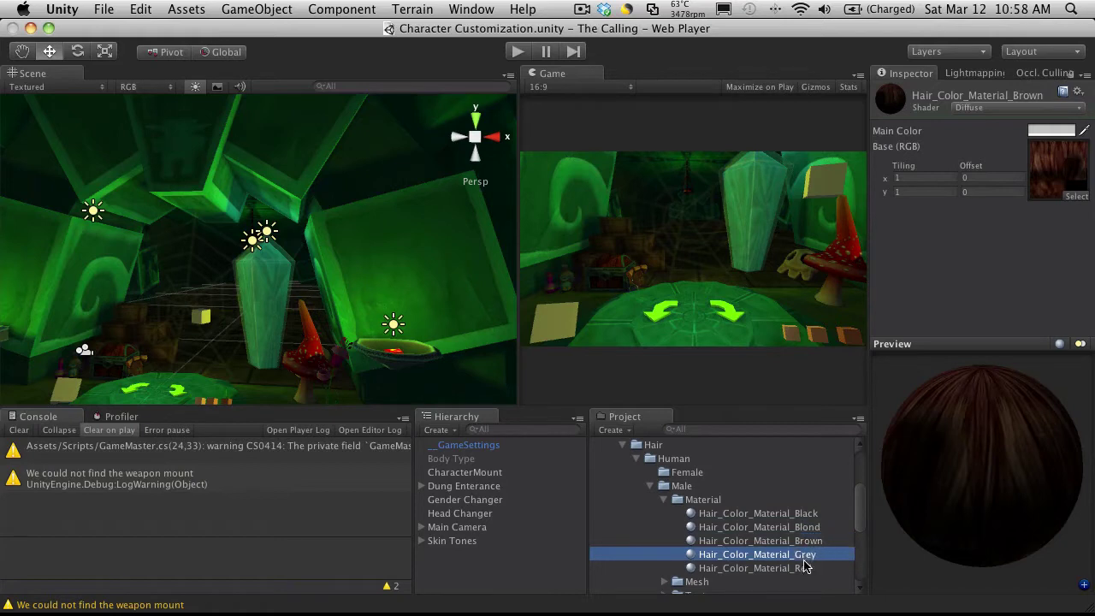
left_click(805, 568)
left_click(805, 528)
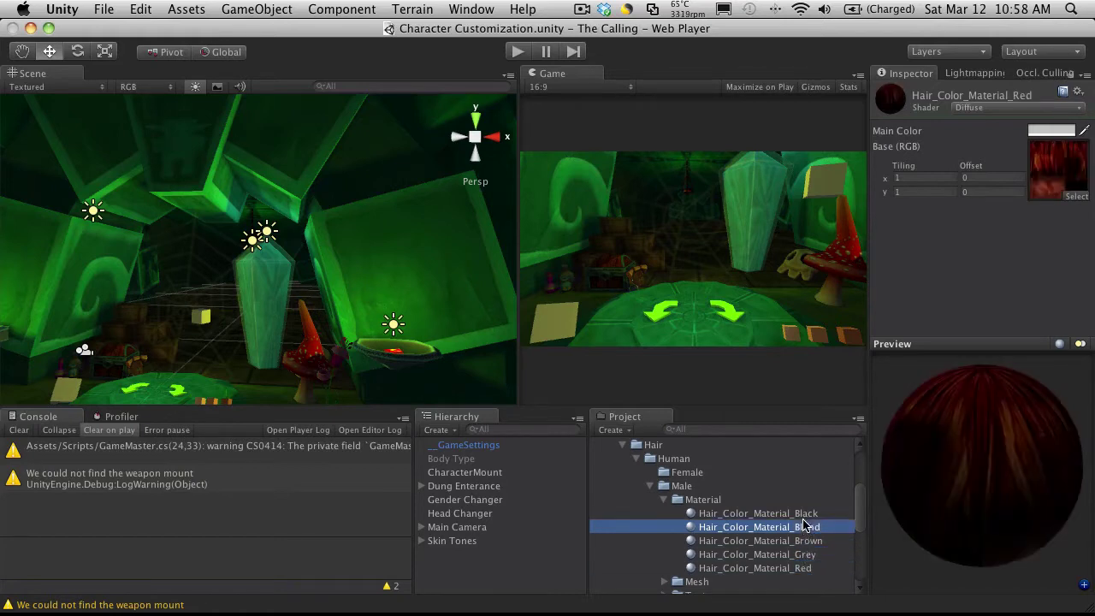
left_click(806, 514)
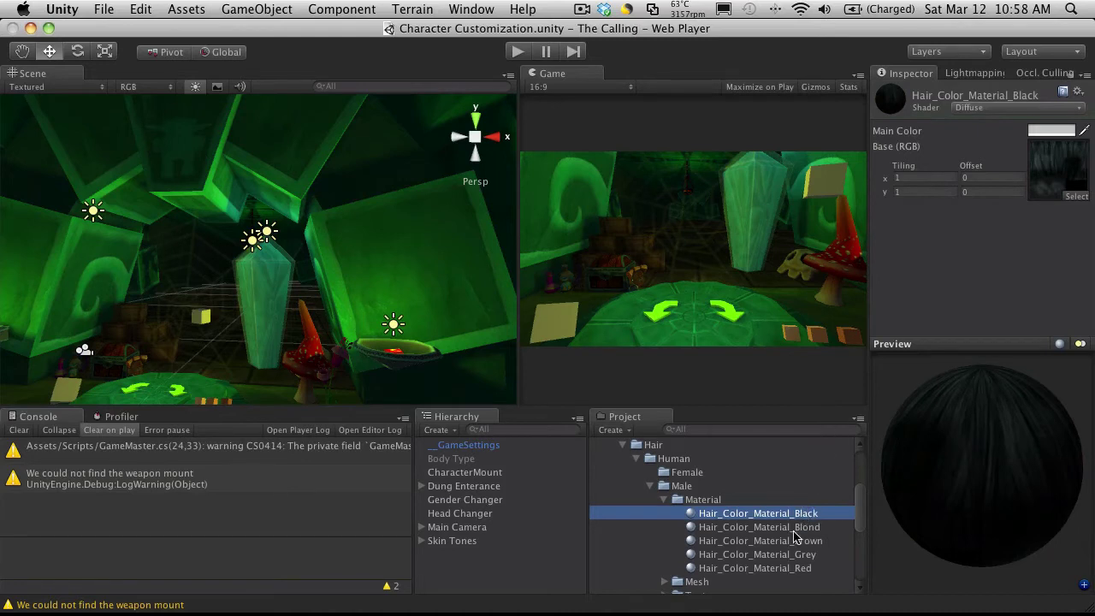
key("Down")
key("Down")
key("Down")
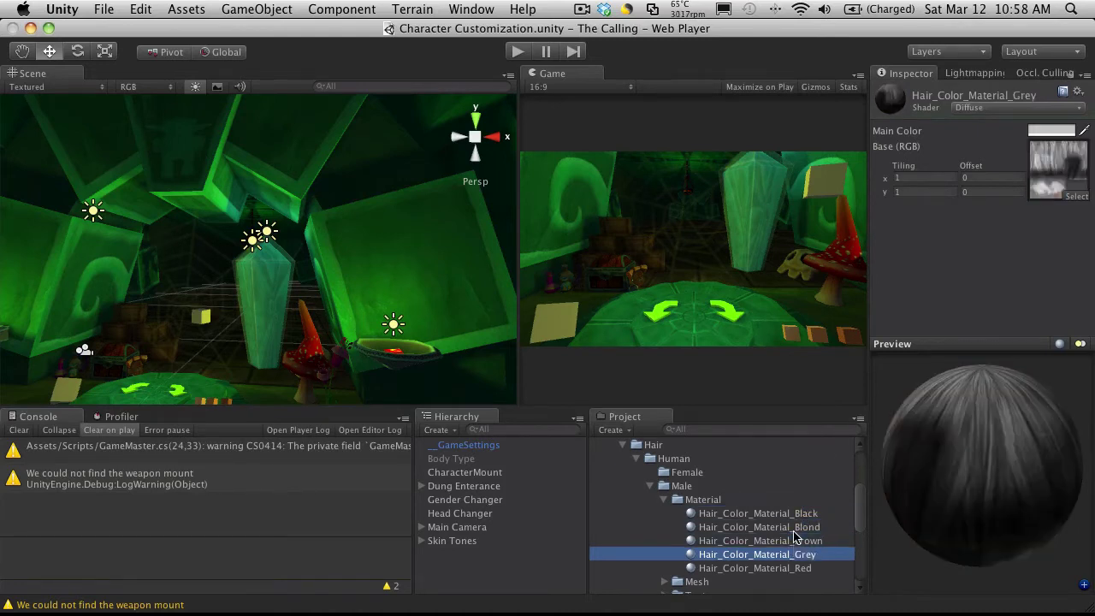
key("Down")
key("Up")
key("Up")
key("Up")
key("Up")
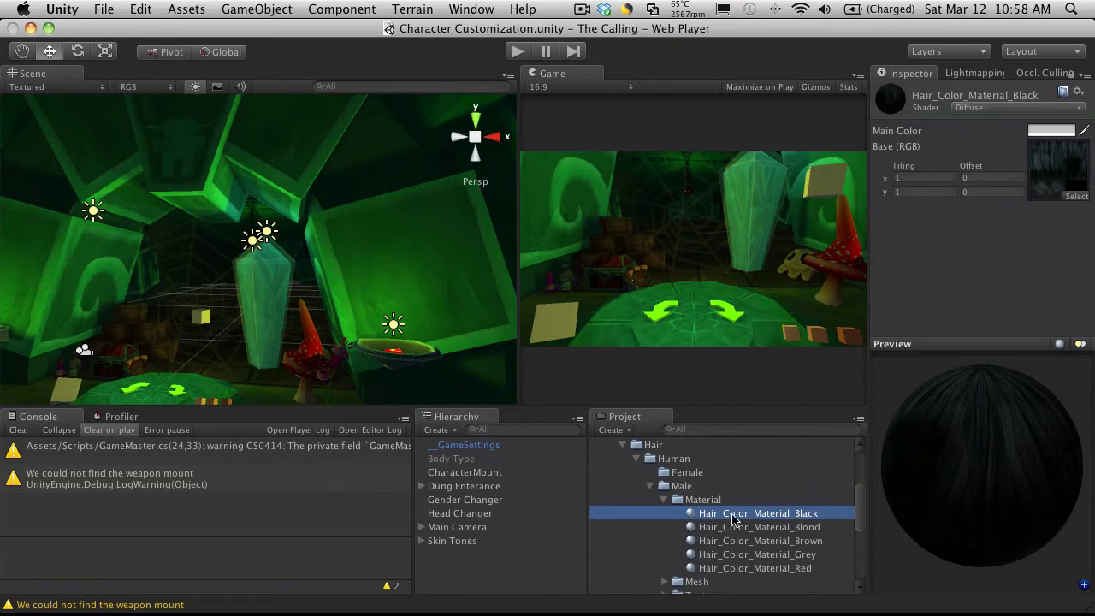
Step: Expand Male/Texture and preview Hair_Red, Hair_Grey, Hair_Brown_Light and Hair_Brown, ending on Hair_Brown_Light
left_click(664, 502)
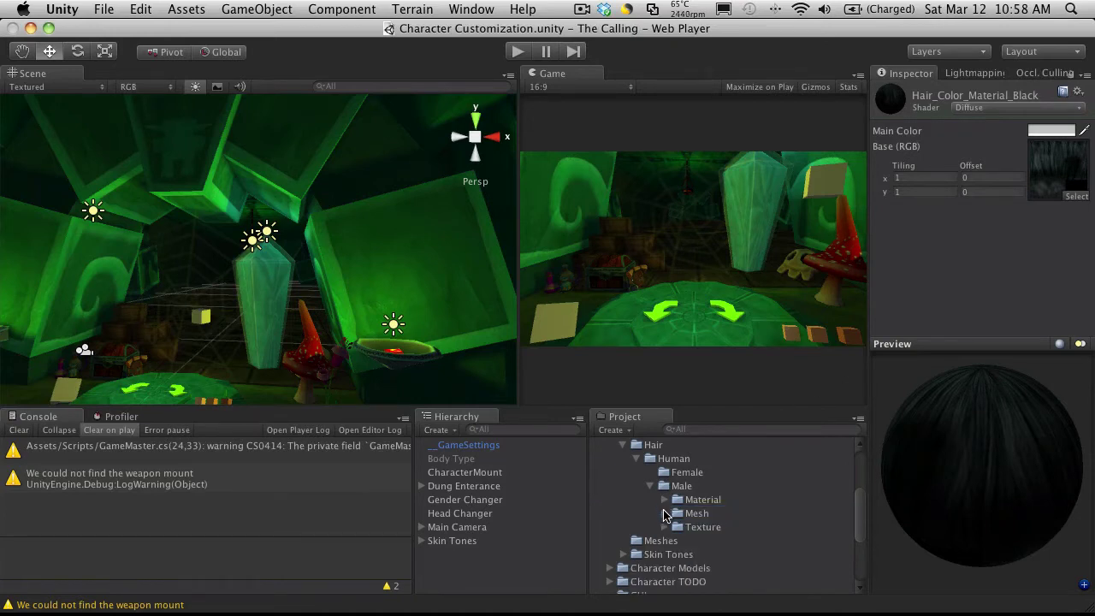
left_click(665, 527)
scroll(745, 500, "down", 2)
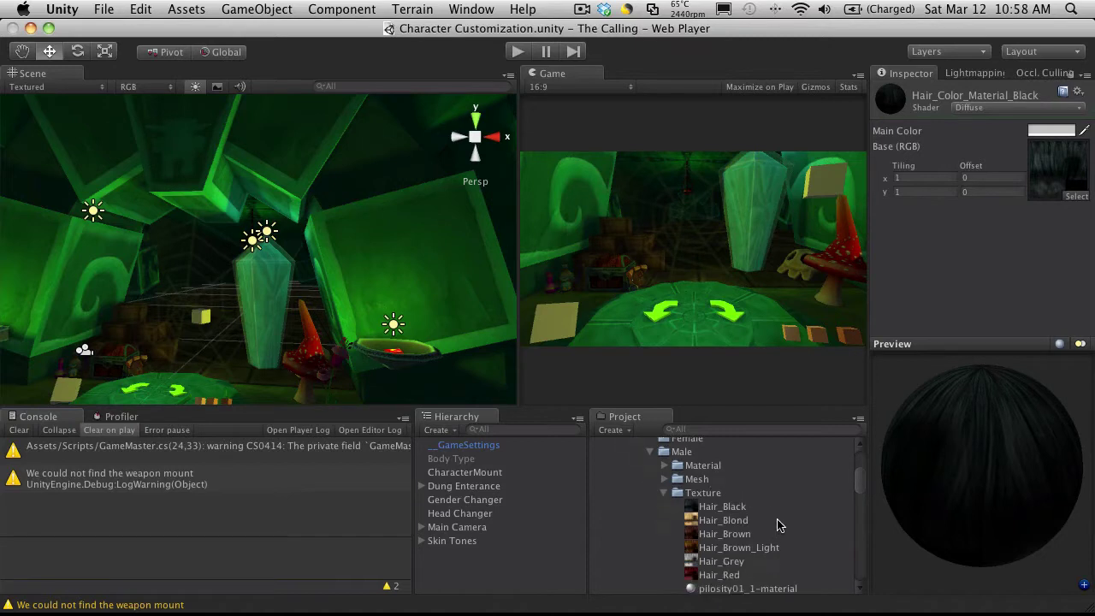
left_click(716, 574)
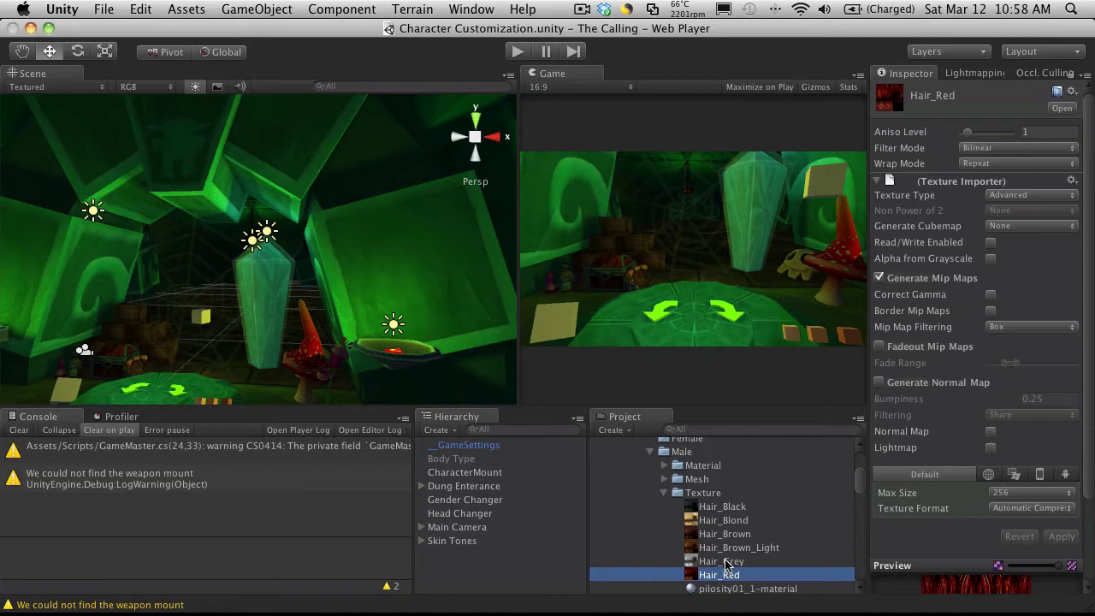
left_click(725, 561)
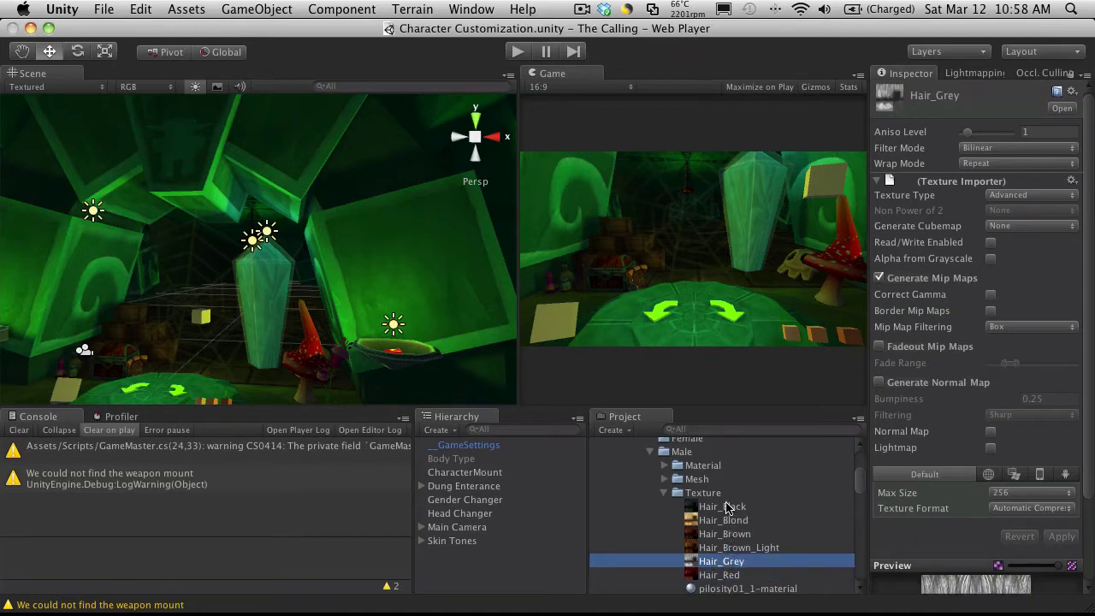
left_click(765, 549)
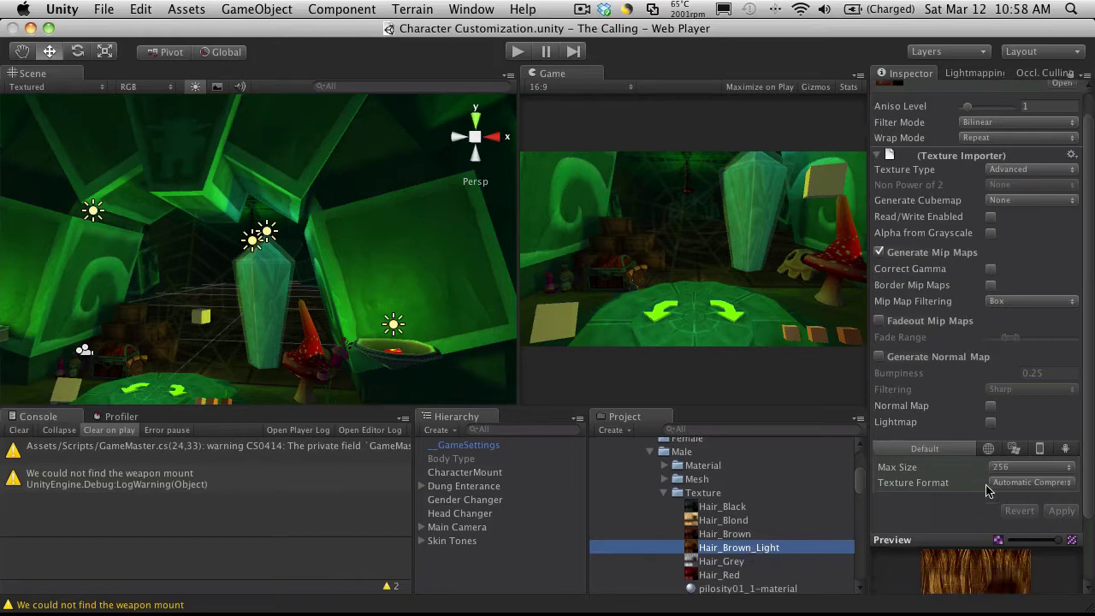
left_click(723, 534)
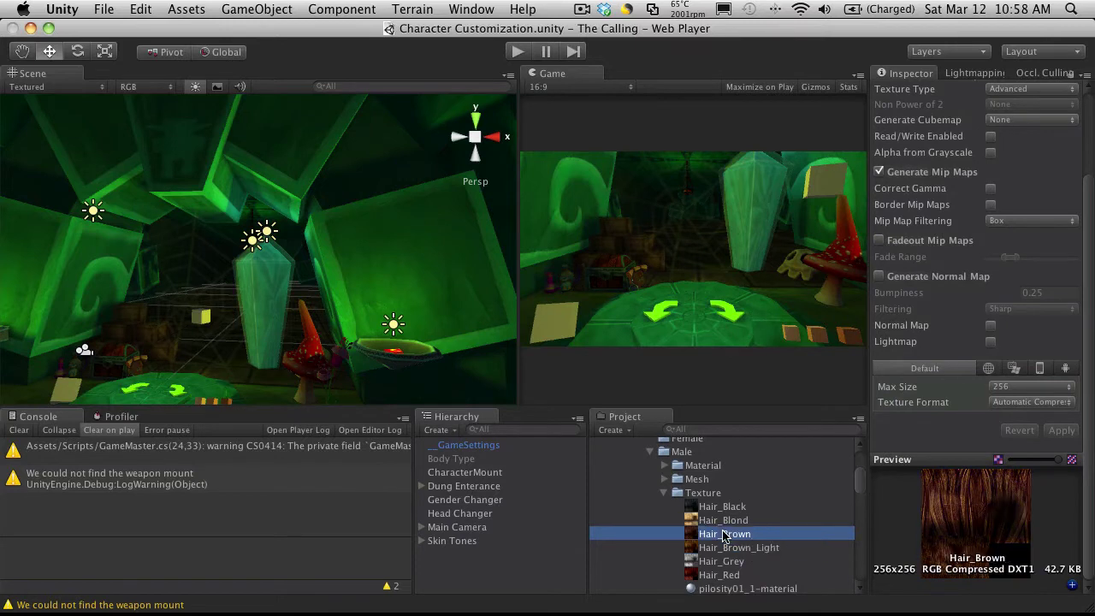
left_click(738, 548)
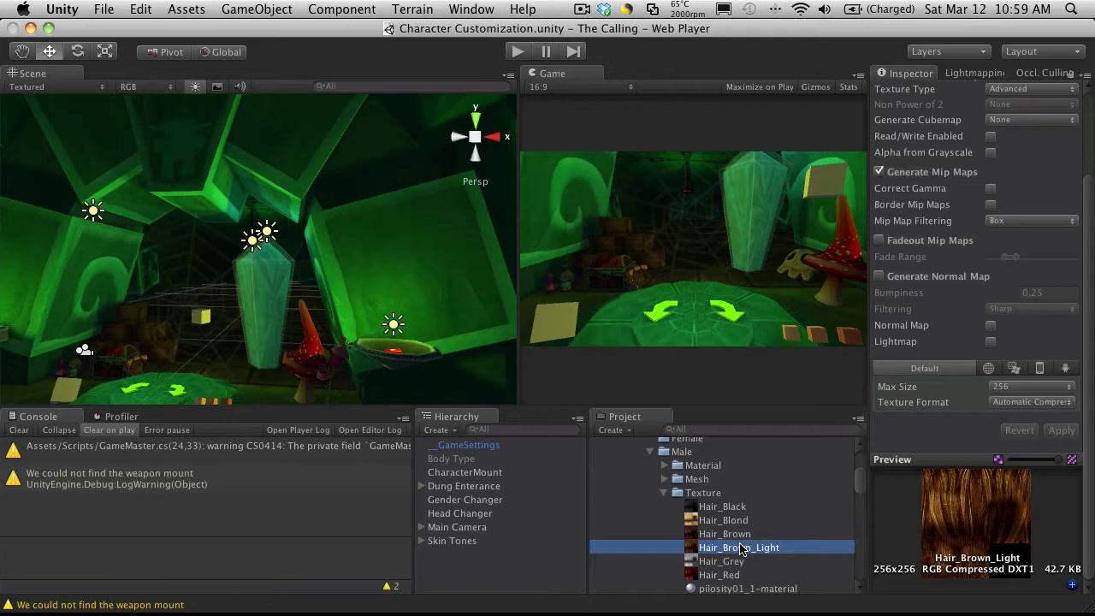
Step: Open Hair_Black.jpg in Preview after closing Hair_Brown_Light, move its window right and choose the Move Tool
double_click(738, 548)
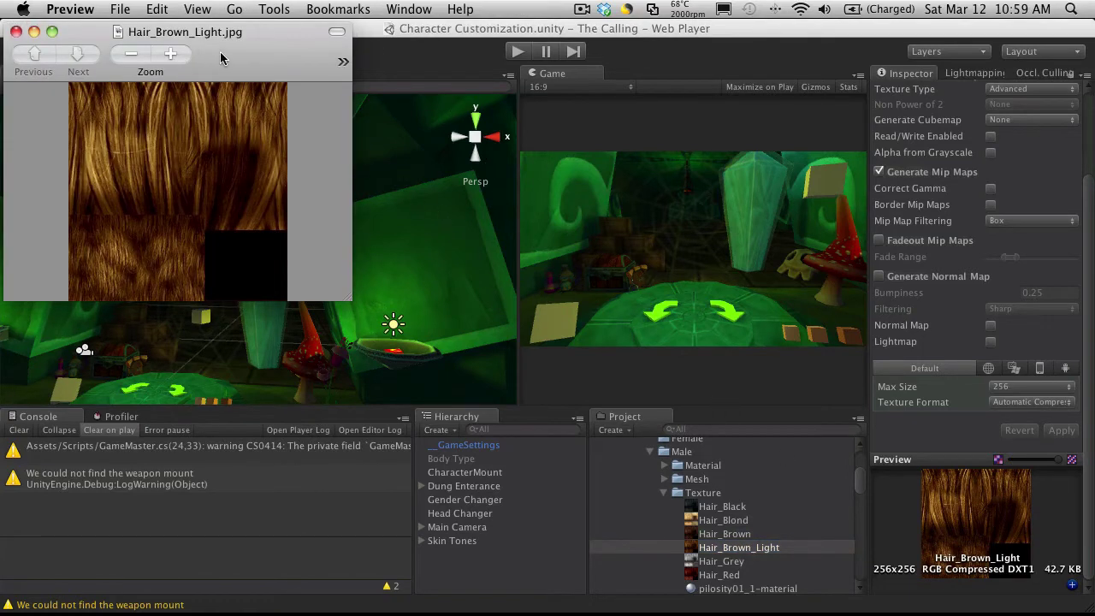
left_click(17, 32)
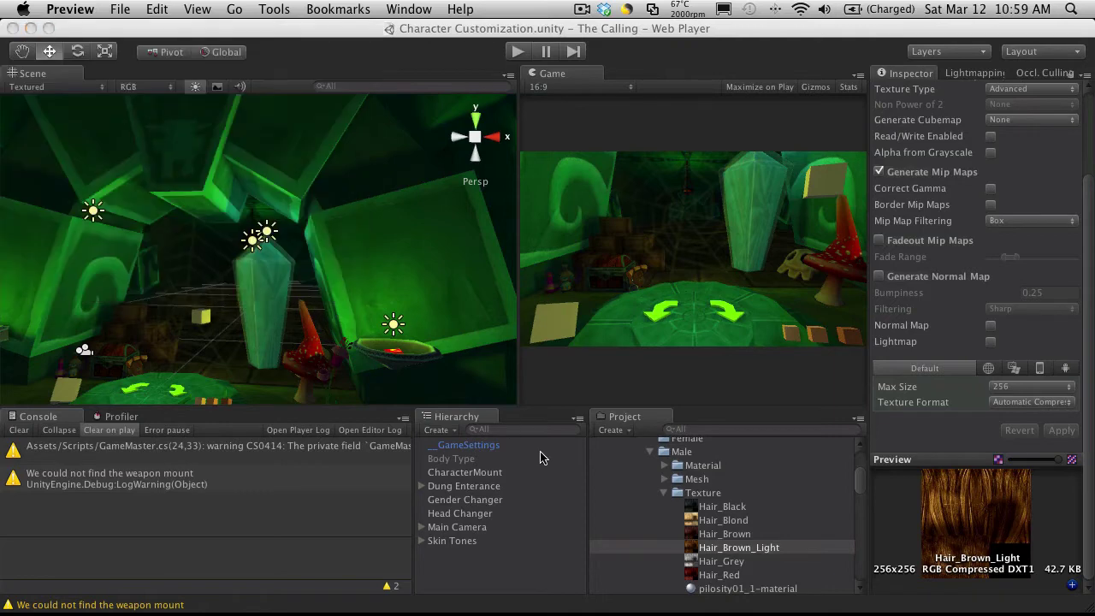
left_click(728, 510)
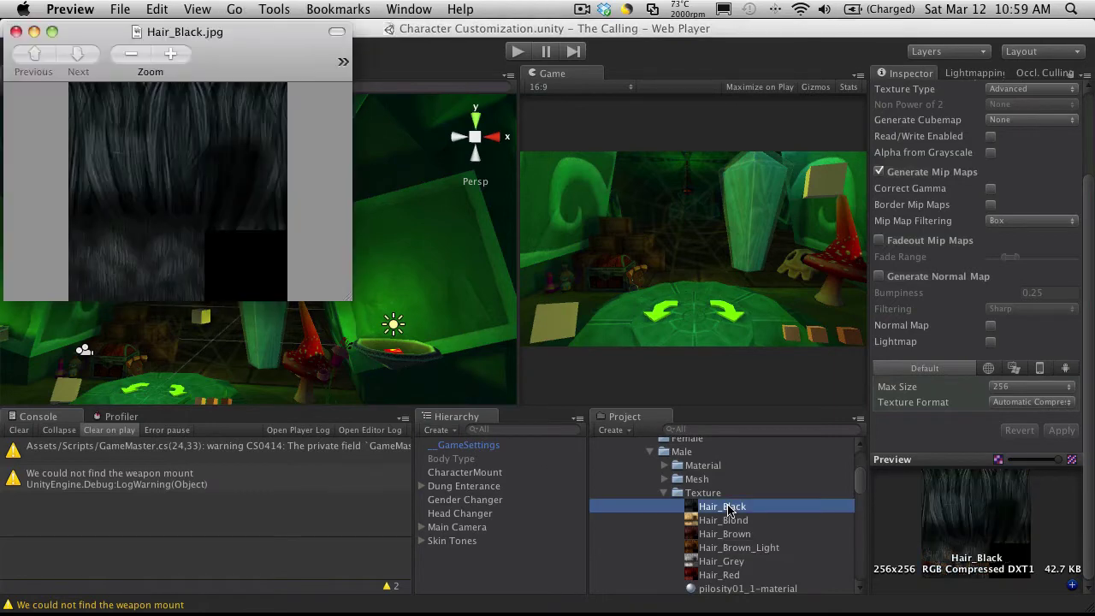
left_click_drag(248, 31, 354, 28)
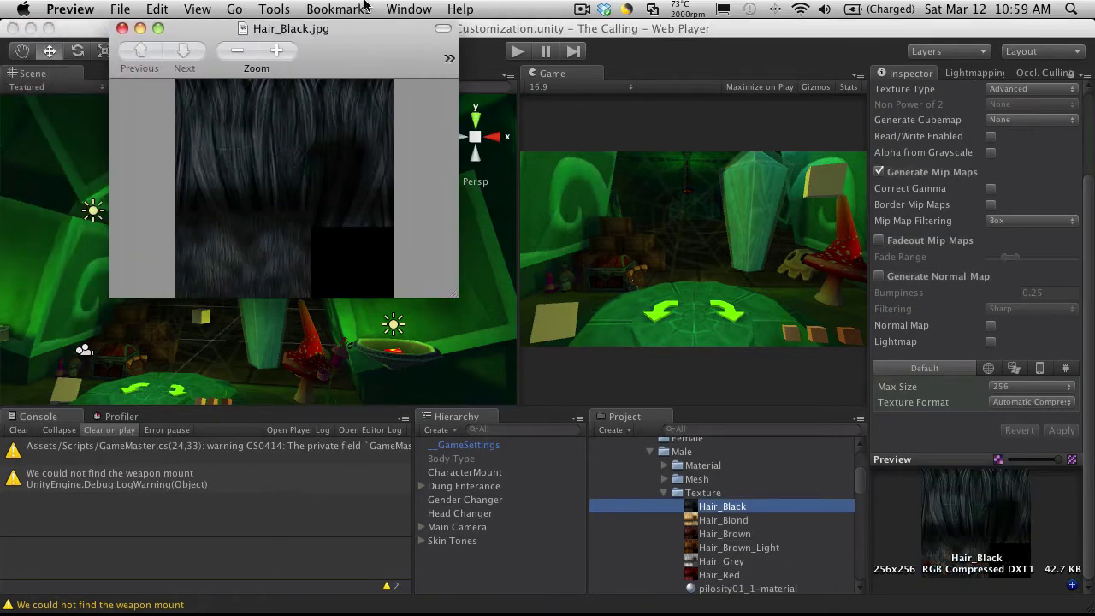
left_click(275, 9)
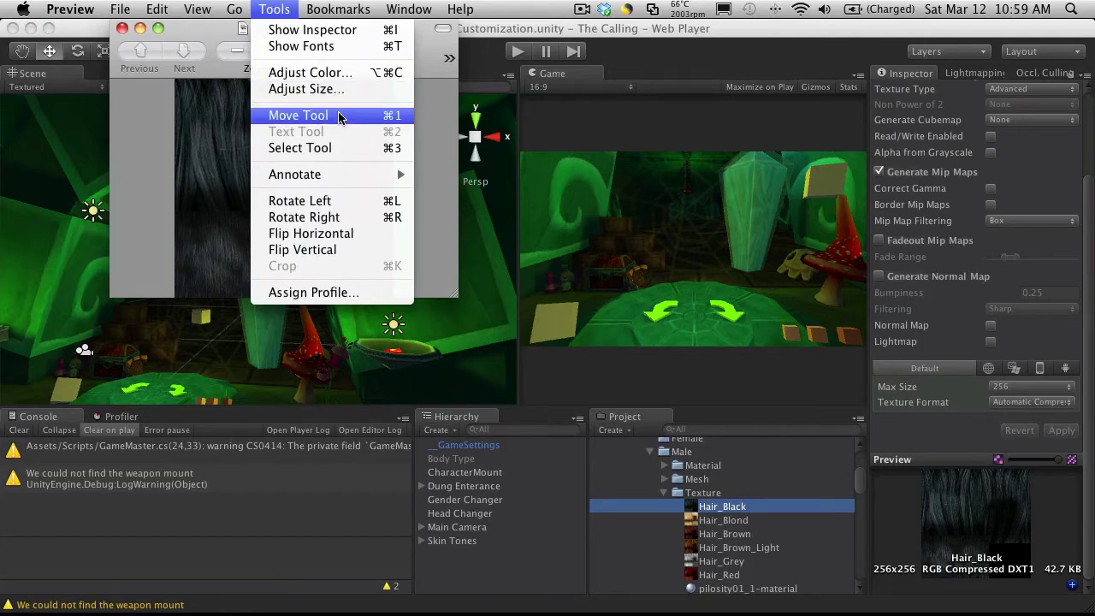
left_click(299, 116)
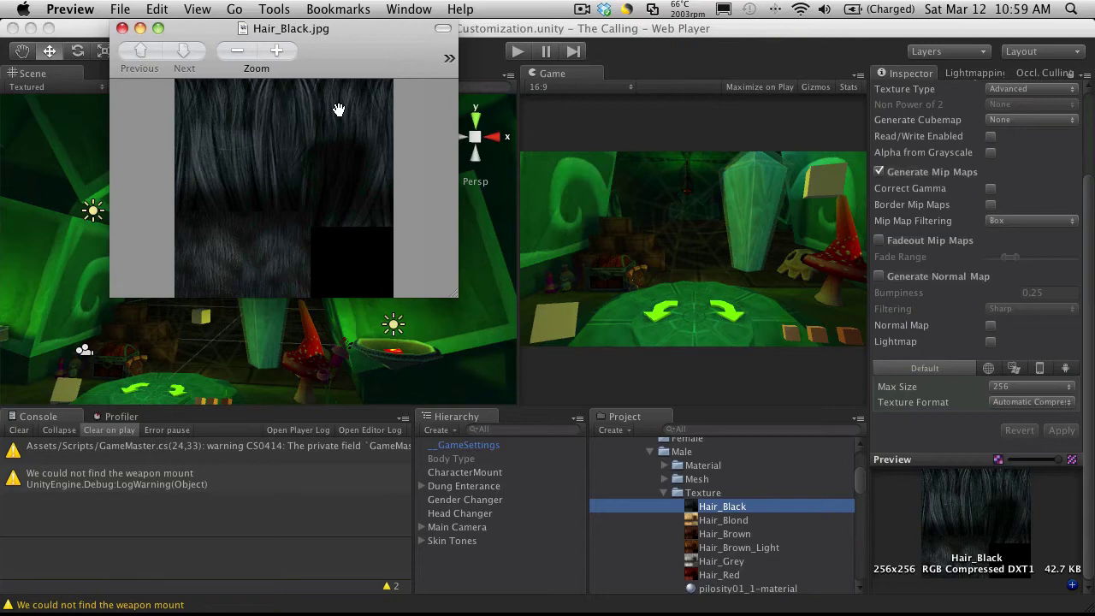
left_click(274, 10)
Step: In Adjust Color, cool Temperature fully, shift Tint toward green and max out Saturation
left_click(342, 88)
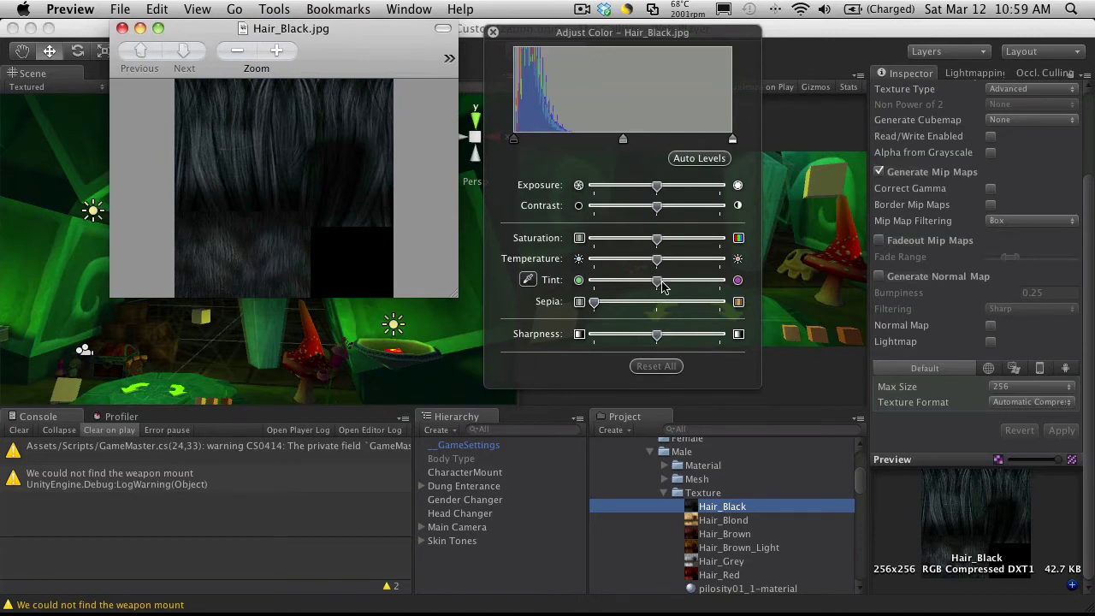
left_click_drag(656, 259, 581, 259)
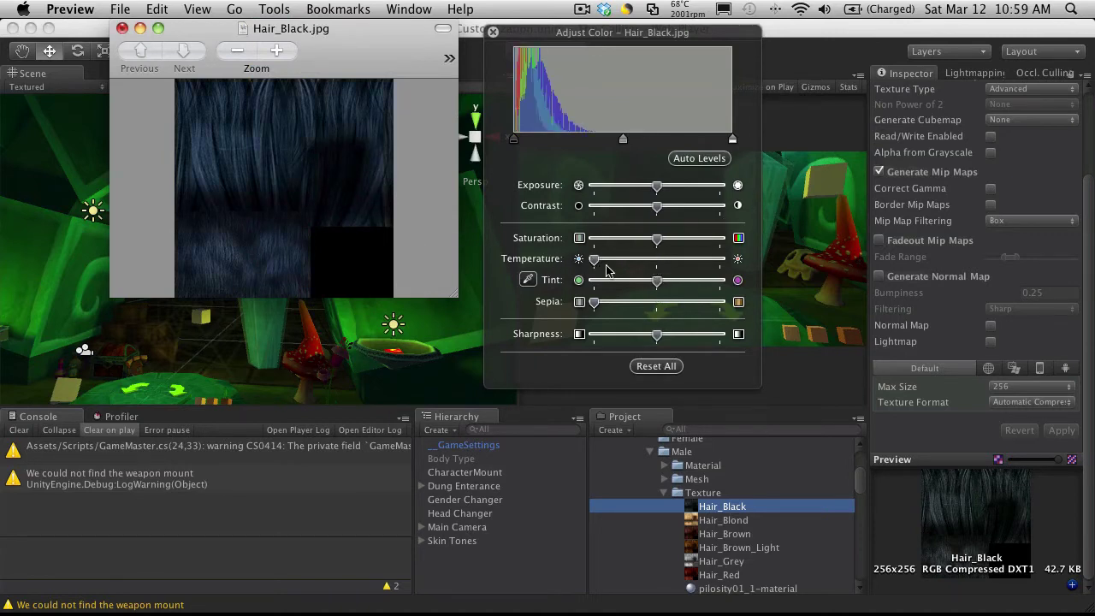
left_click_drag(659, 284, 631, 288)
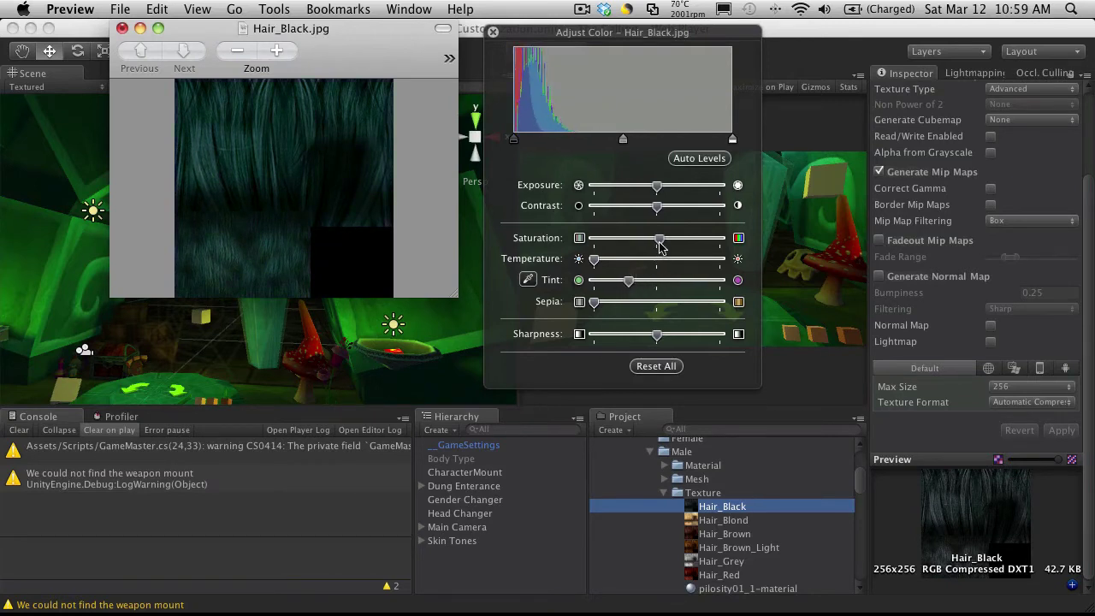
left_click_drag(655, 237, 721, 240)
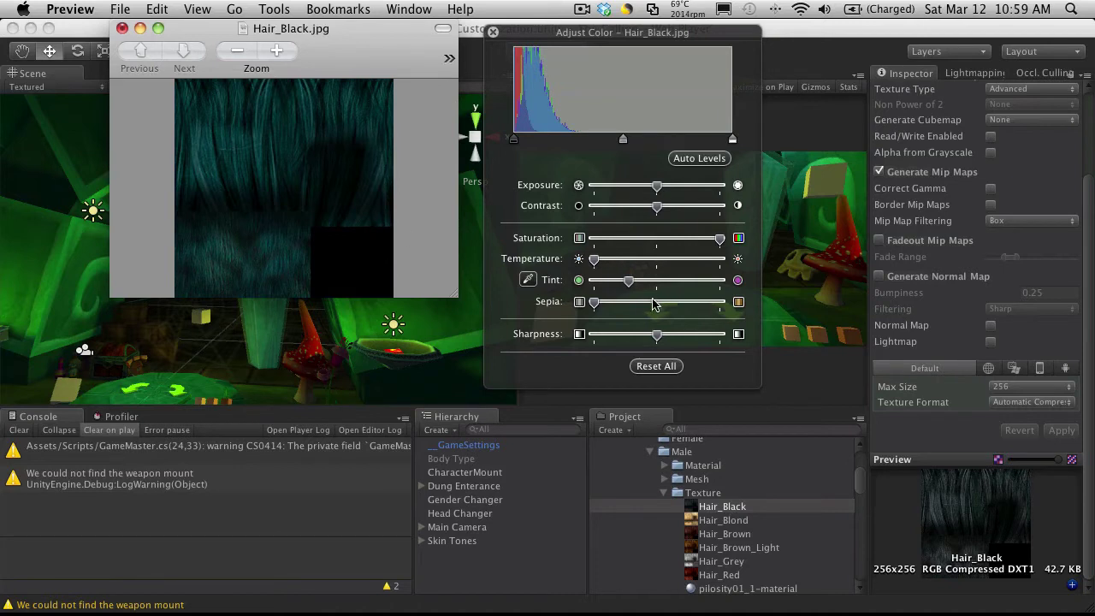
mouse_move(629, 285)
left_mouse_down()
mouse_move(603, 287)
mouse_move(644, 288)
left_mouse_up()
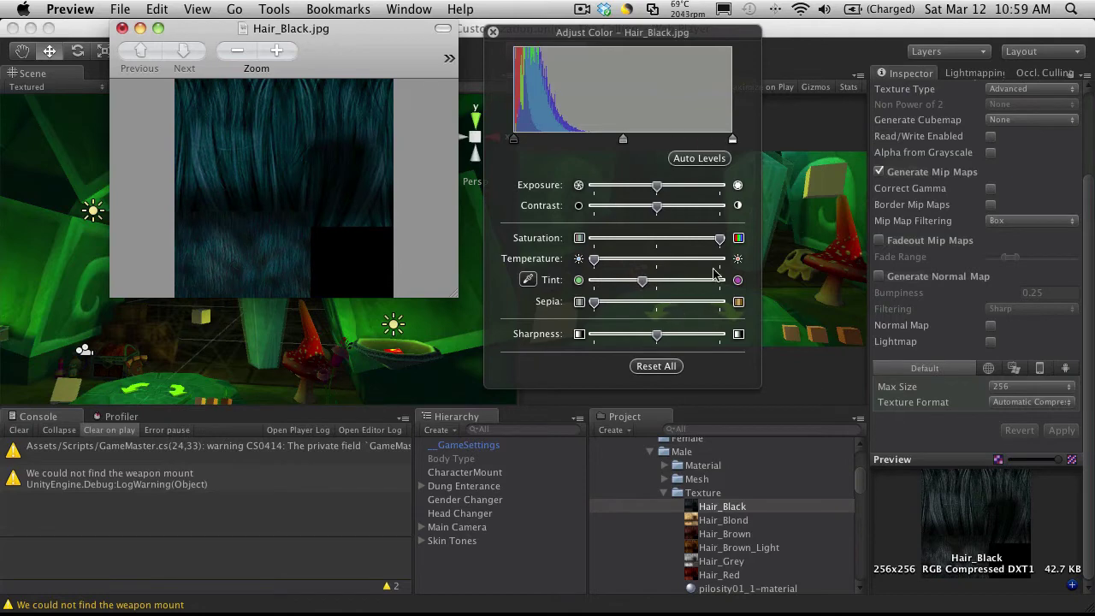
Step: Close the Adjust Color panel and the Hair_Black image, answering the save prompt
left_click(492, 33)
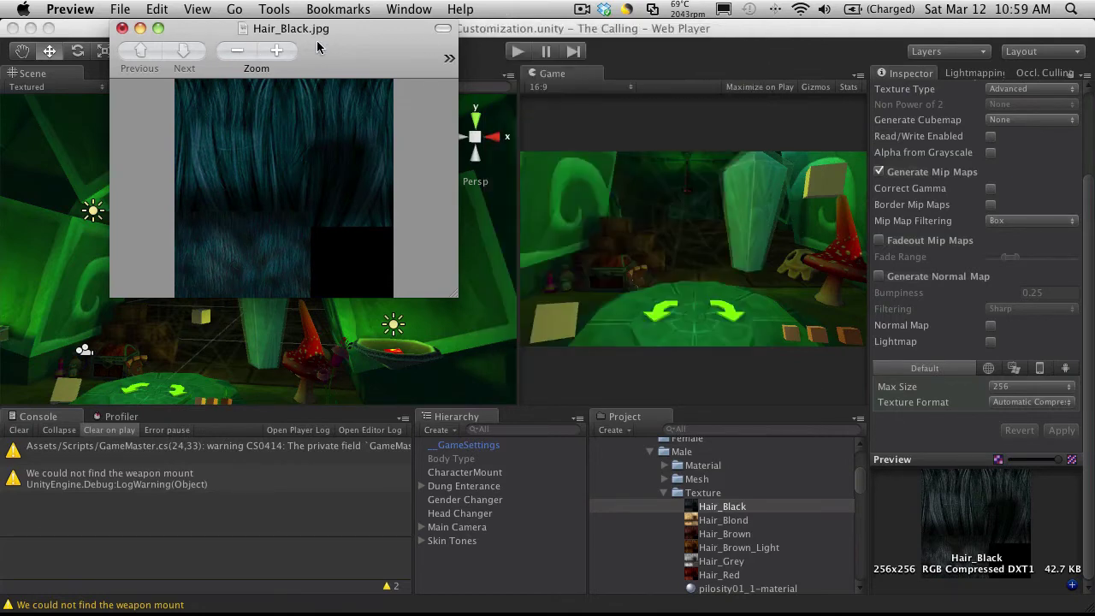
key("super+w")
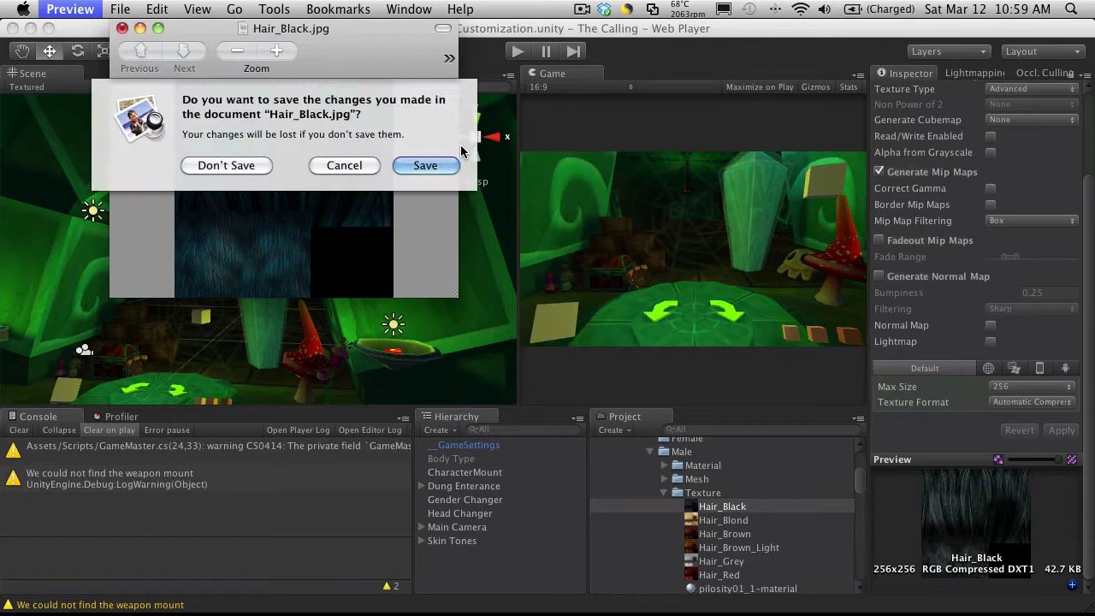
left_click(250, 164)
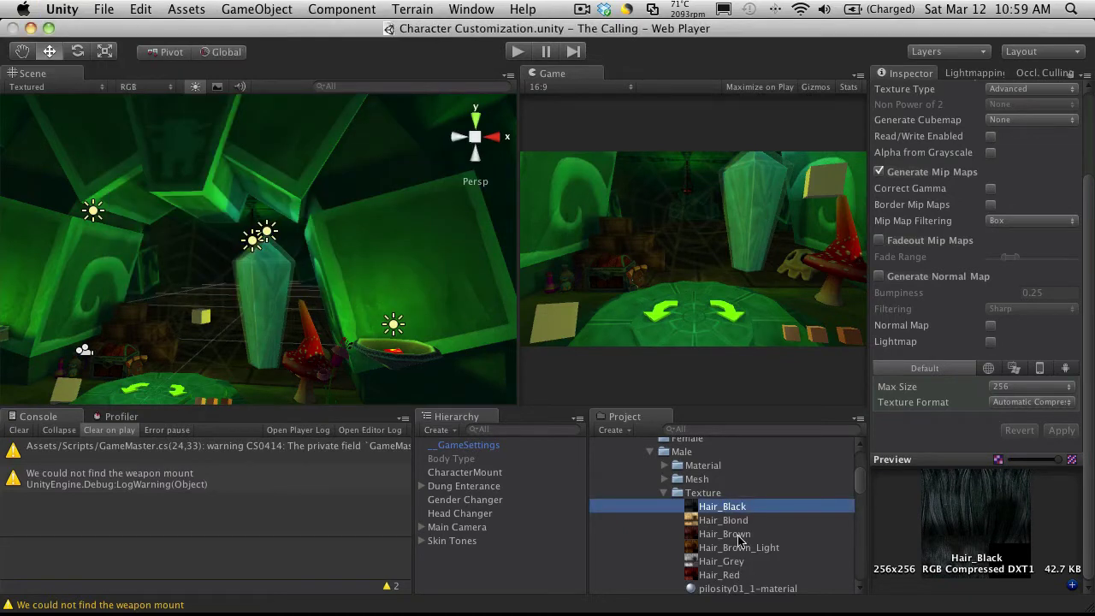
Step: Inspect the first pilosity hair material in the Inspector
scroll(739, 539, "down", 4)
left_click(758, 518)
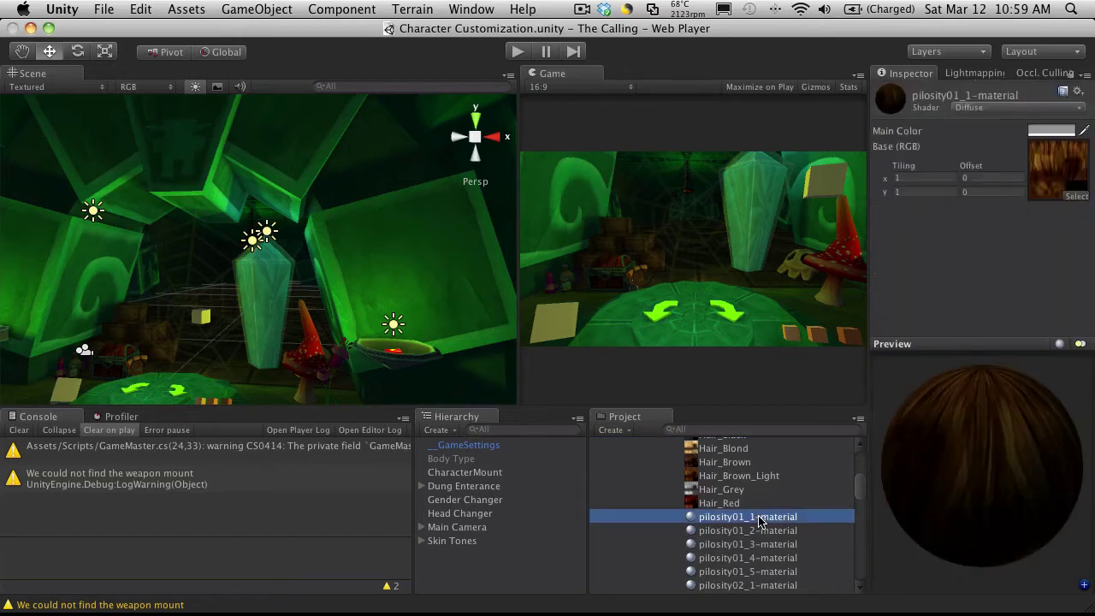
scroll(761, 543, "down", 15)
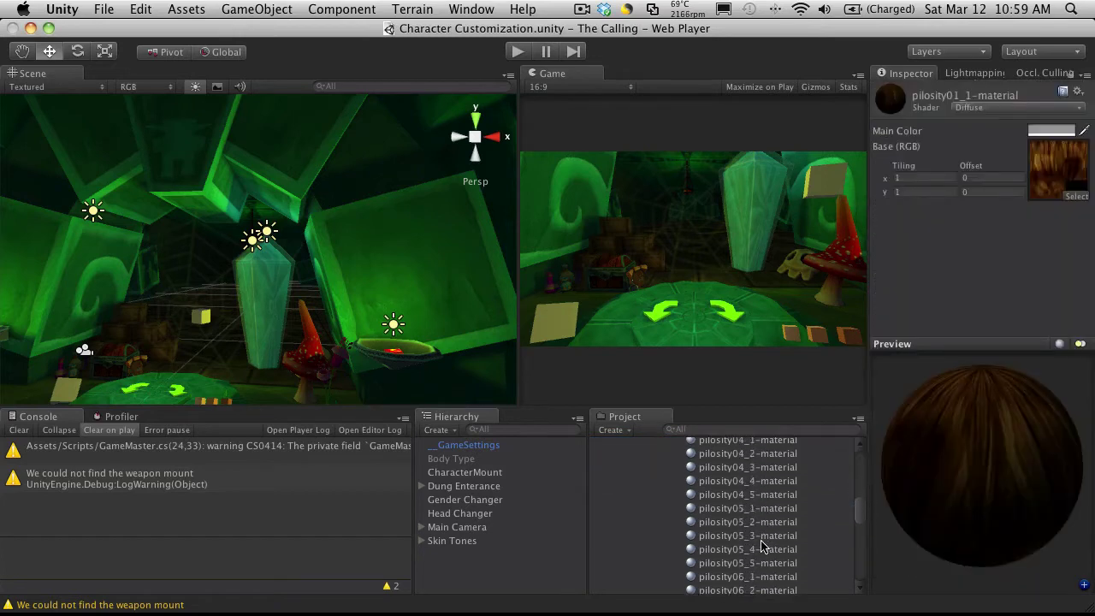
scroll(764, 537, "down", 10)
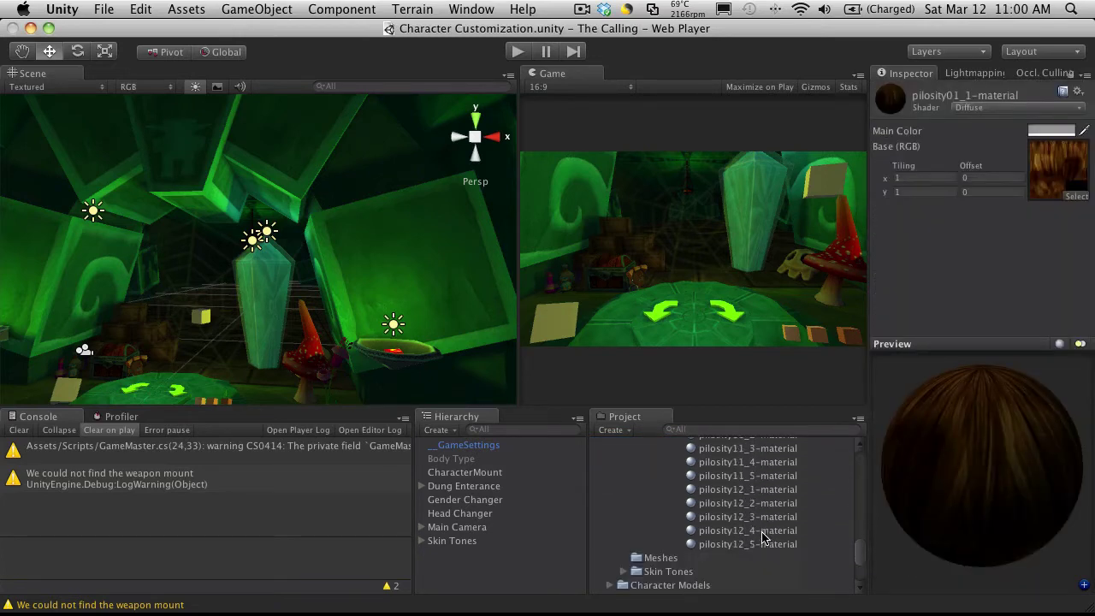
scroll(770, 542, "up", 20)
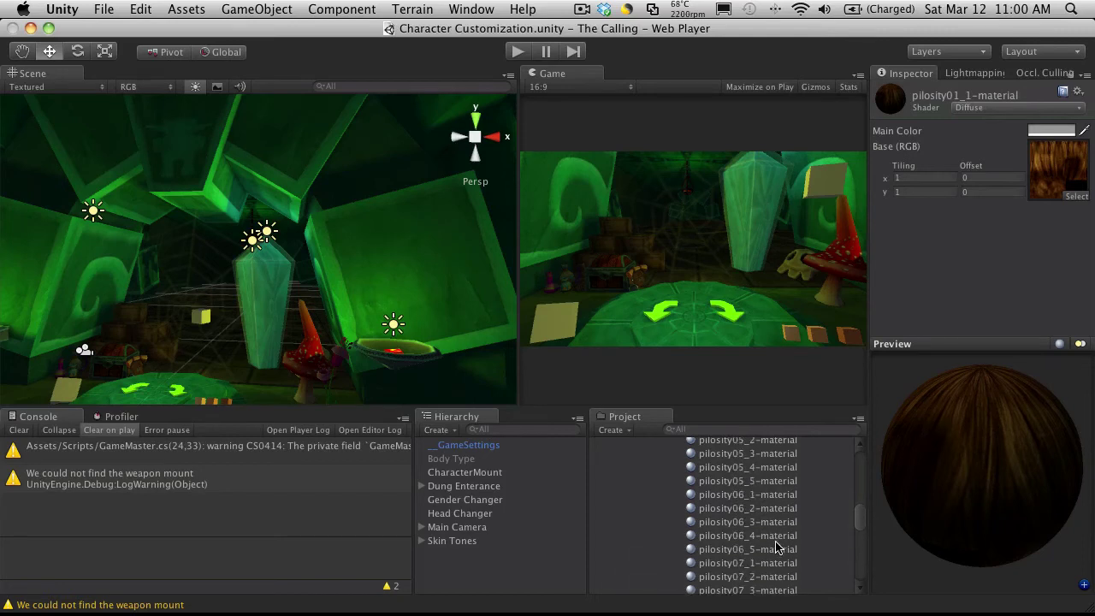
key("Down")
key("Up")
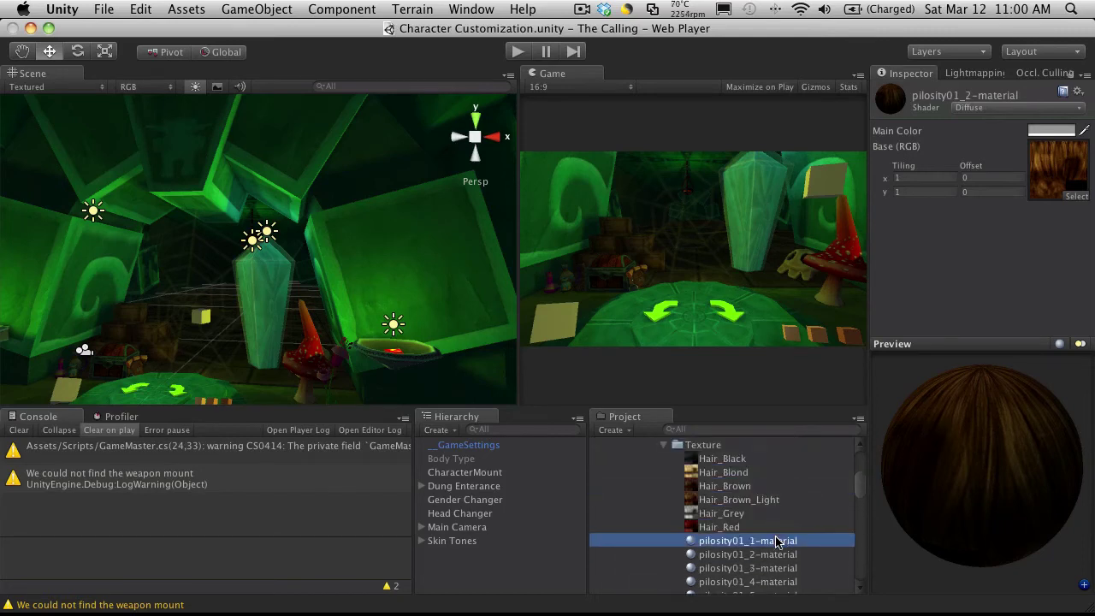
Step: Inspect pilosity01_2, 01_3 and 01_4 materials, then collapse Texture and list the Hair_Color materials
left_click(778, 555)
left_click(778, 568)
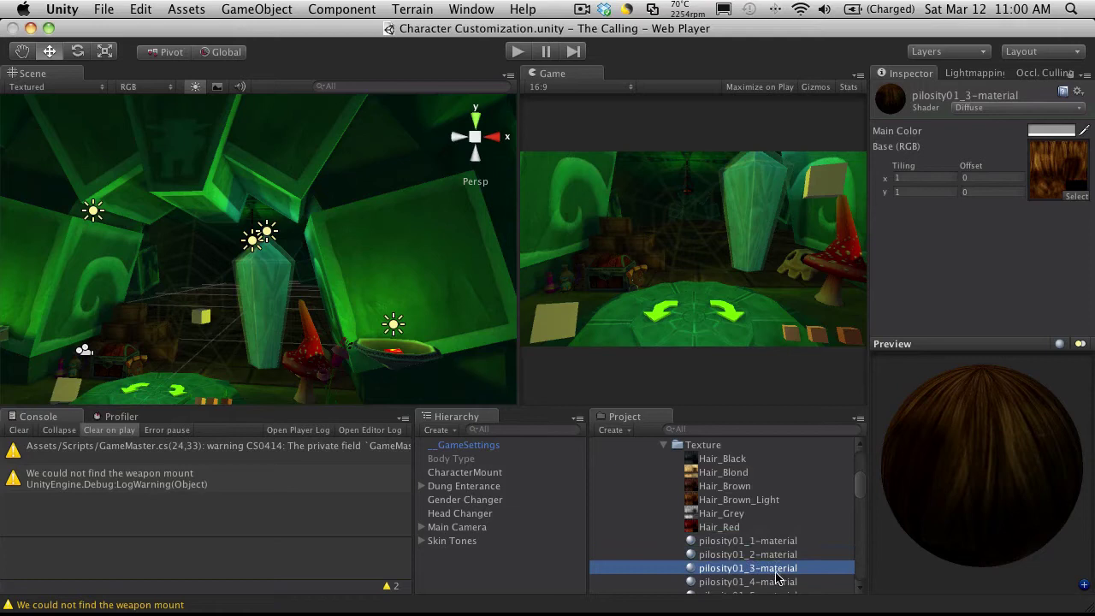
left_click(779, 583)
scroll(779, 583, "down", 5)
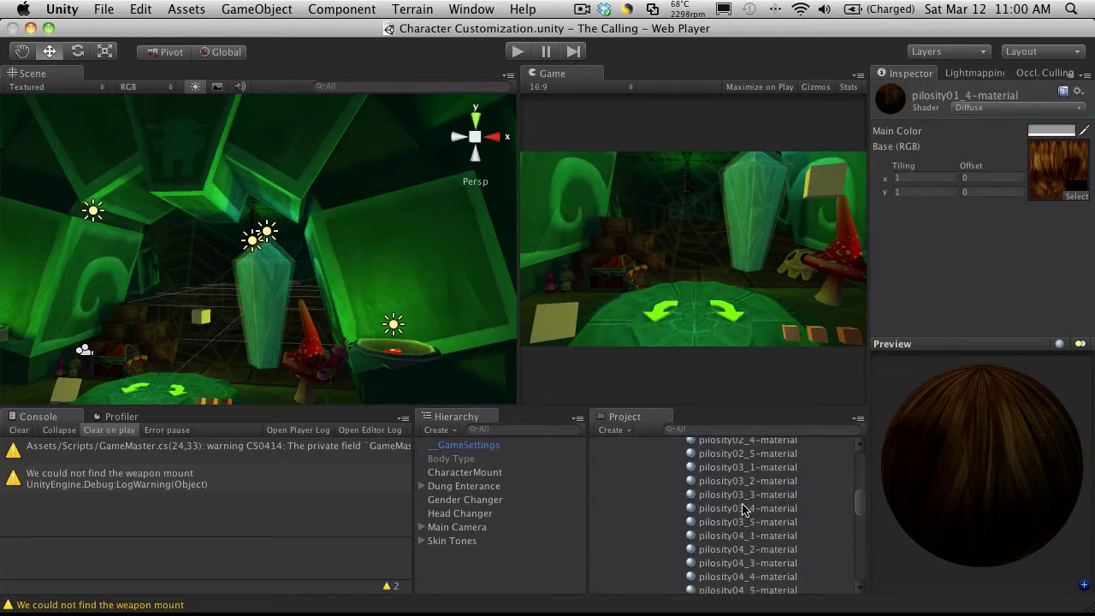
scroll(773, 534, "down", 12)
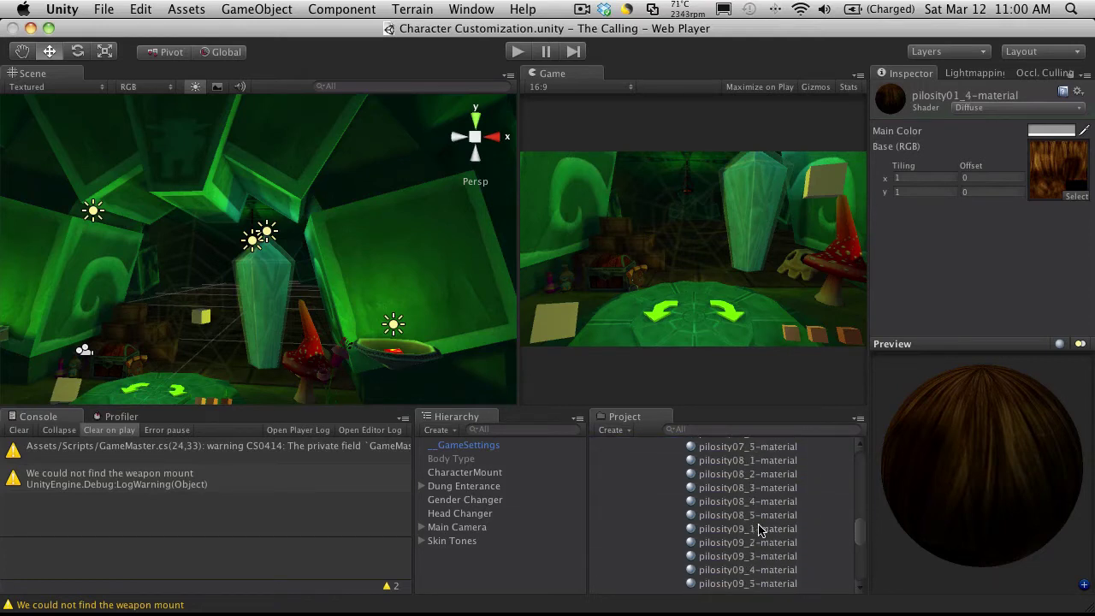
scroll(757, 530, "up", 17)
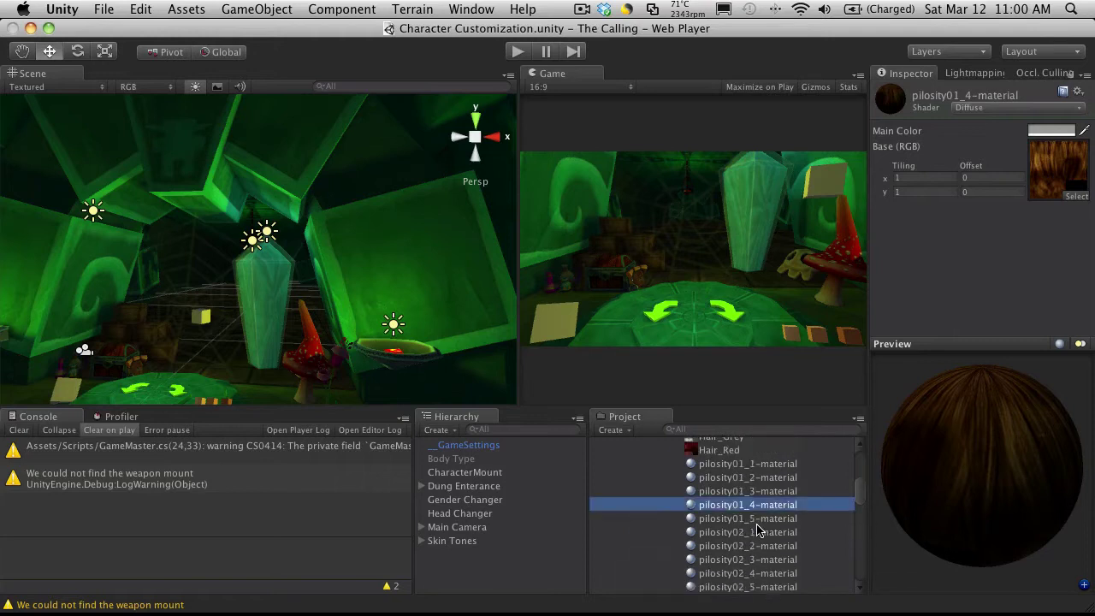
scroll(756, 530, "up", 2)
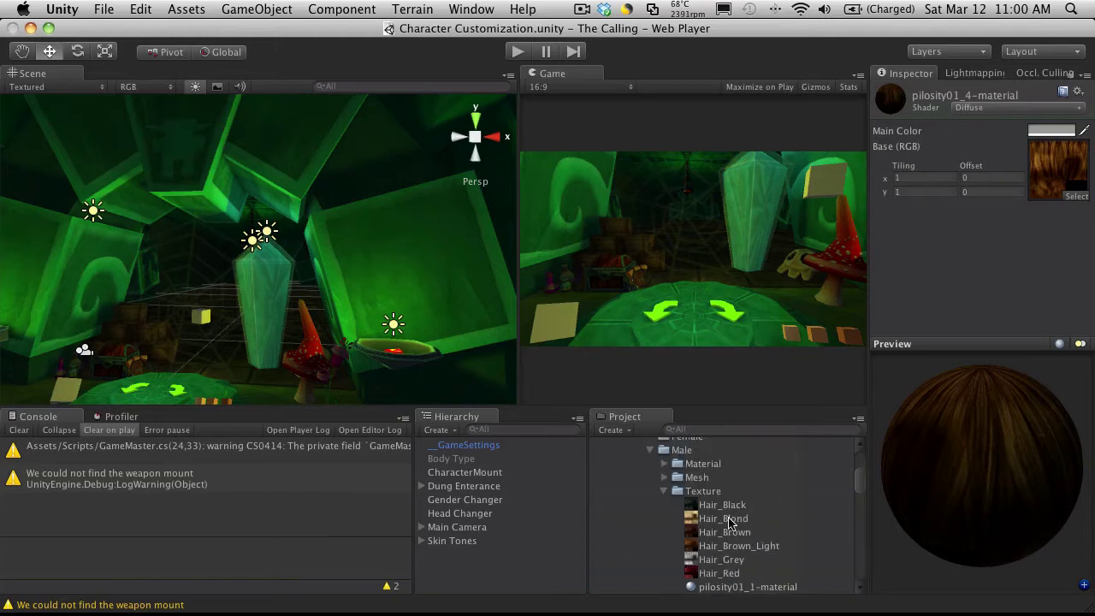
left_click(665, 491)
left_click(665, 464)
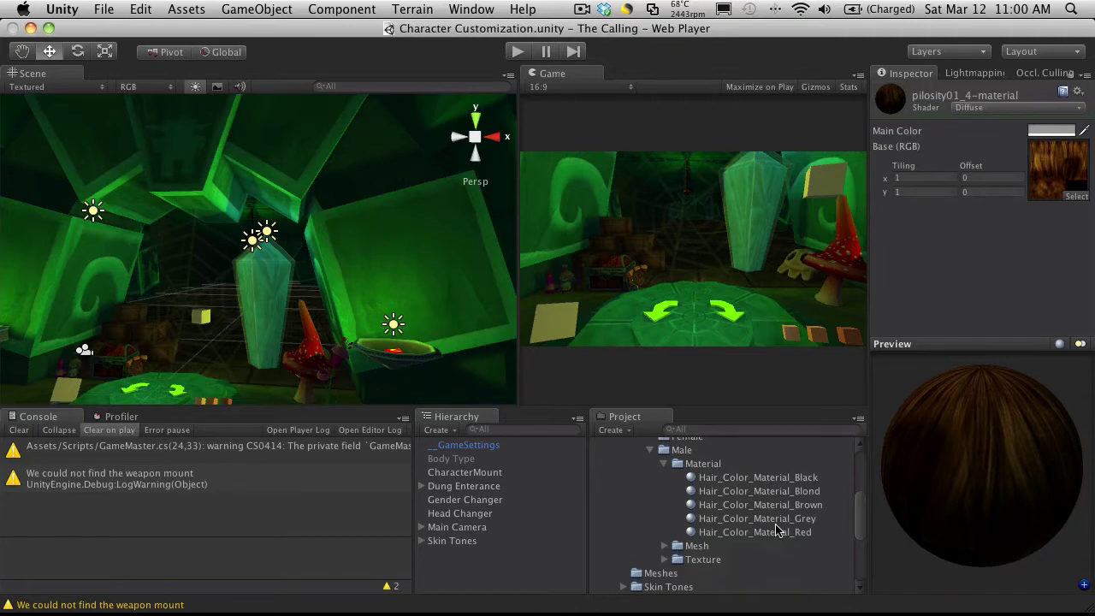
Step: Collapse Material, expand Mesh, inspect pilosity01_1 and pilosity01_5 meshes, then switch to MonoDevelop
left_click(665, 463)
left_click(664, 477)
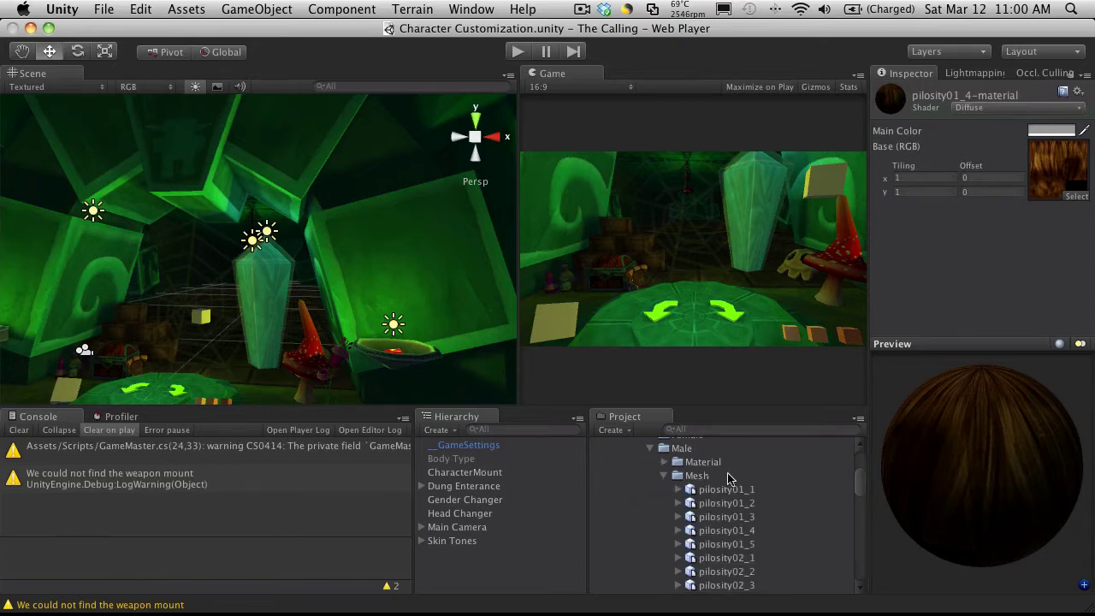
scroll(726, 479, "down", 2)
left_click(731, 469)
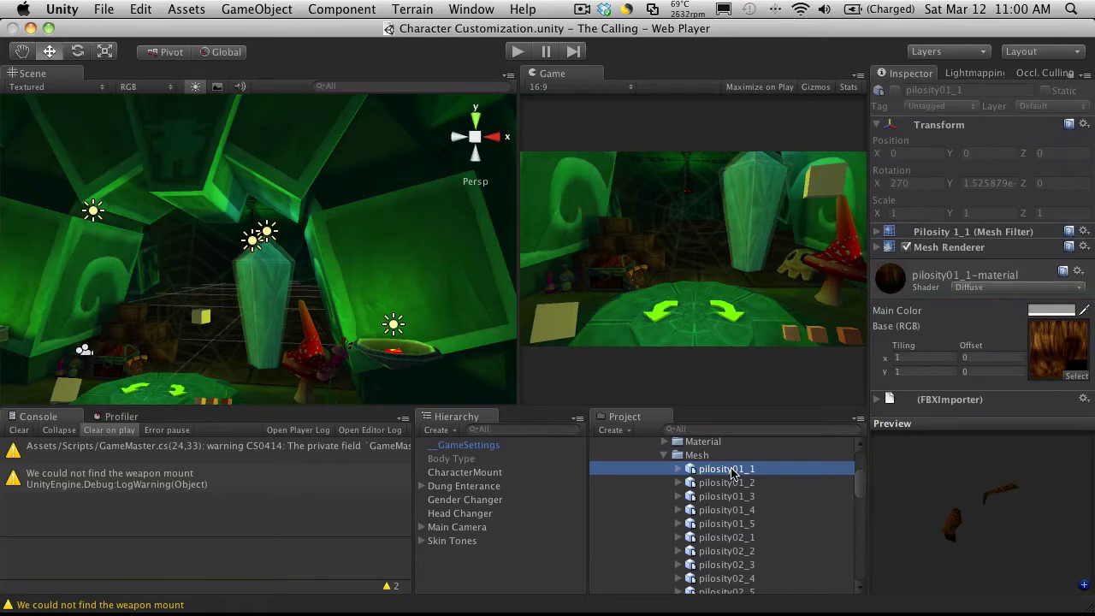
left_click(743, 523)
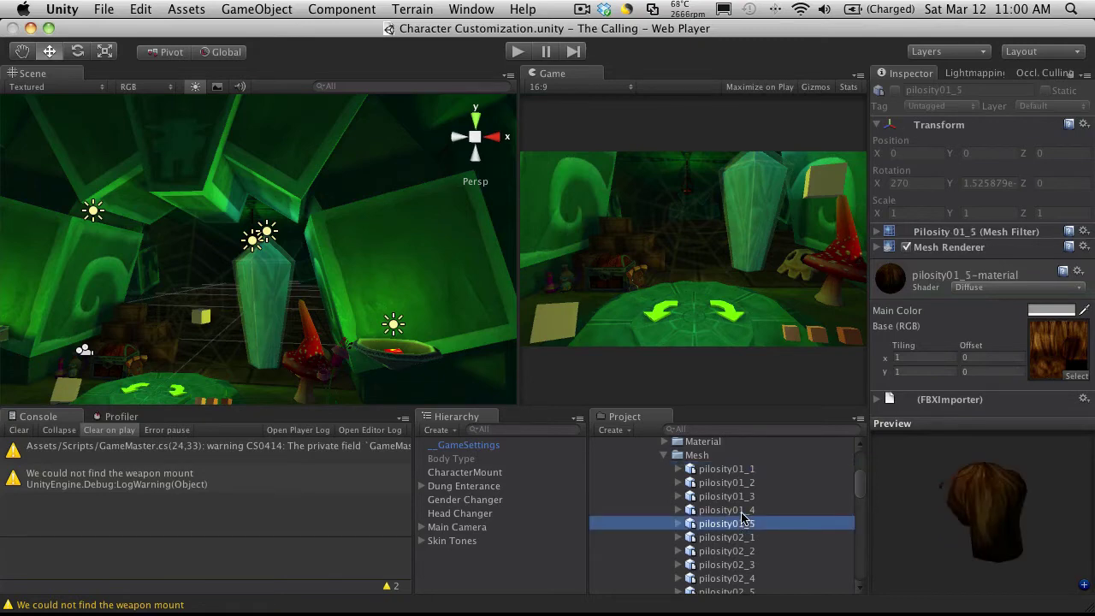
key("super+Tab")
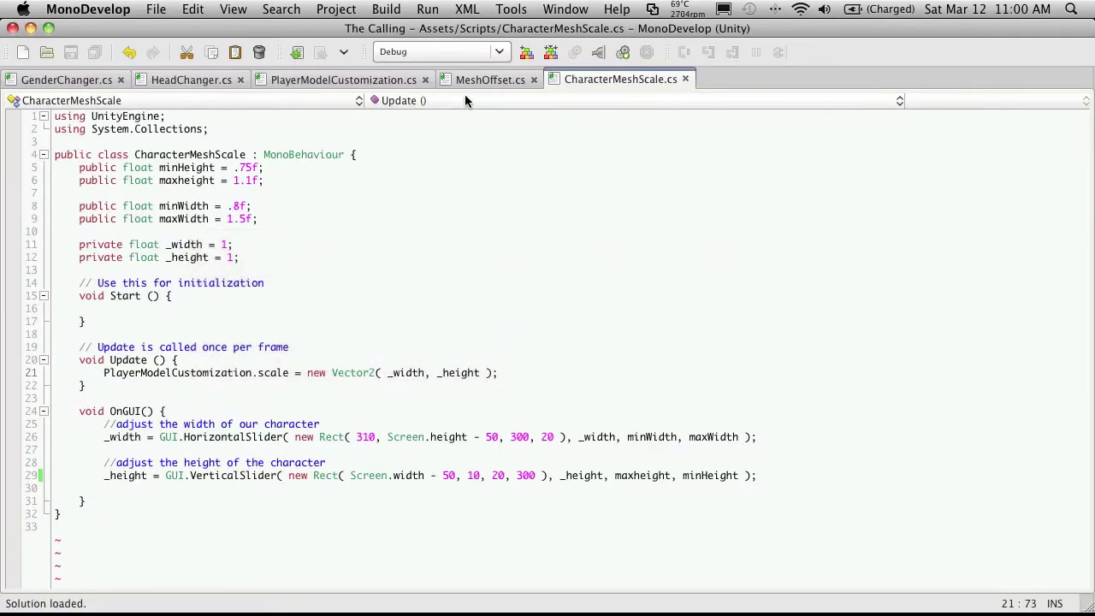
Step: Bring up MeshOffset.cs, close the CharacterMeshScale.cs tab in MonoDevelop, and switch back to Unity
left_click(492, 79)
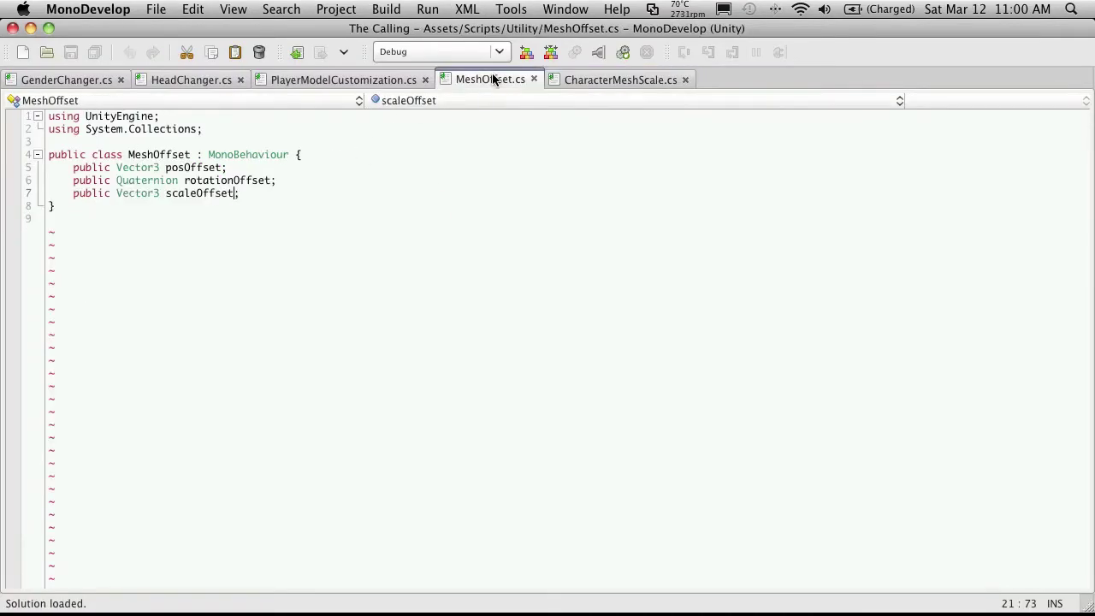
left_click(685, 79)
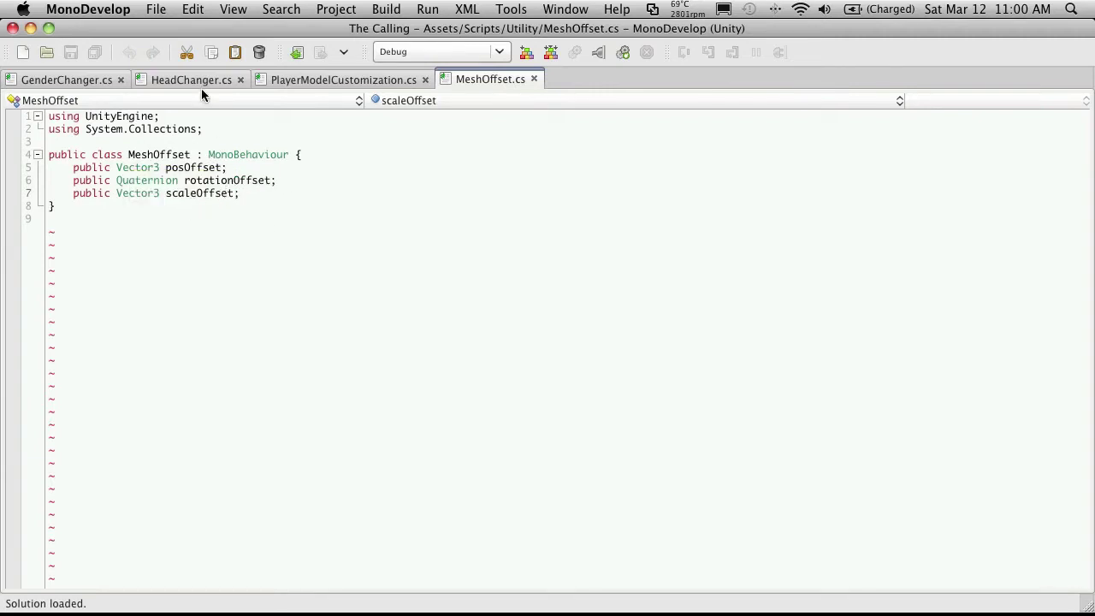
key("super+Tab")
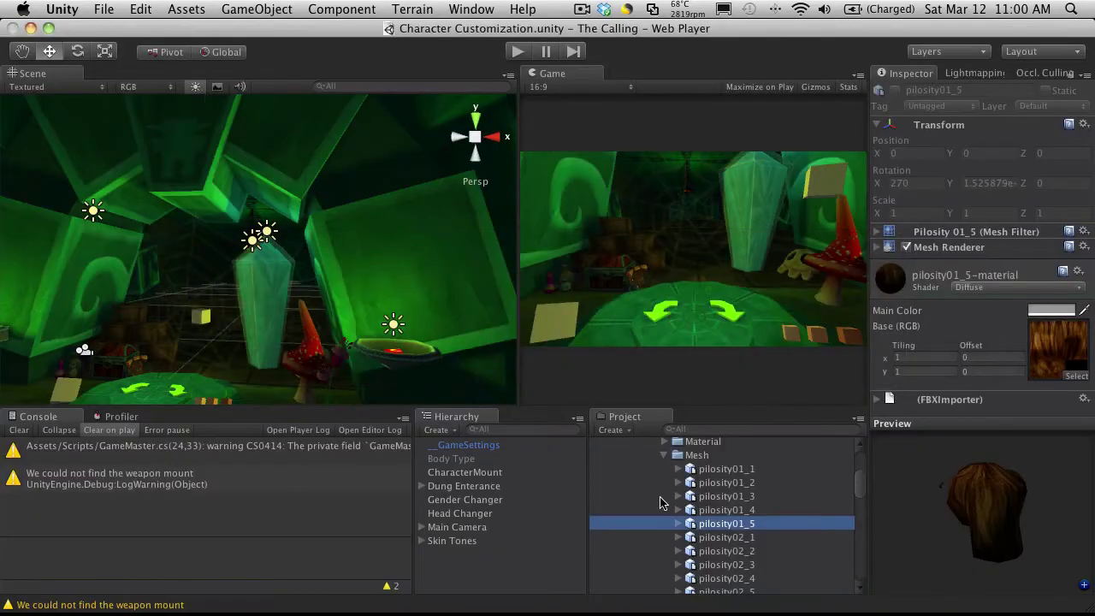
Step: Open Character Models > Male and place the Muscular prefab into the Scene view
scroll(637, 483, "up", 6)
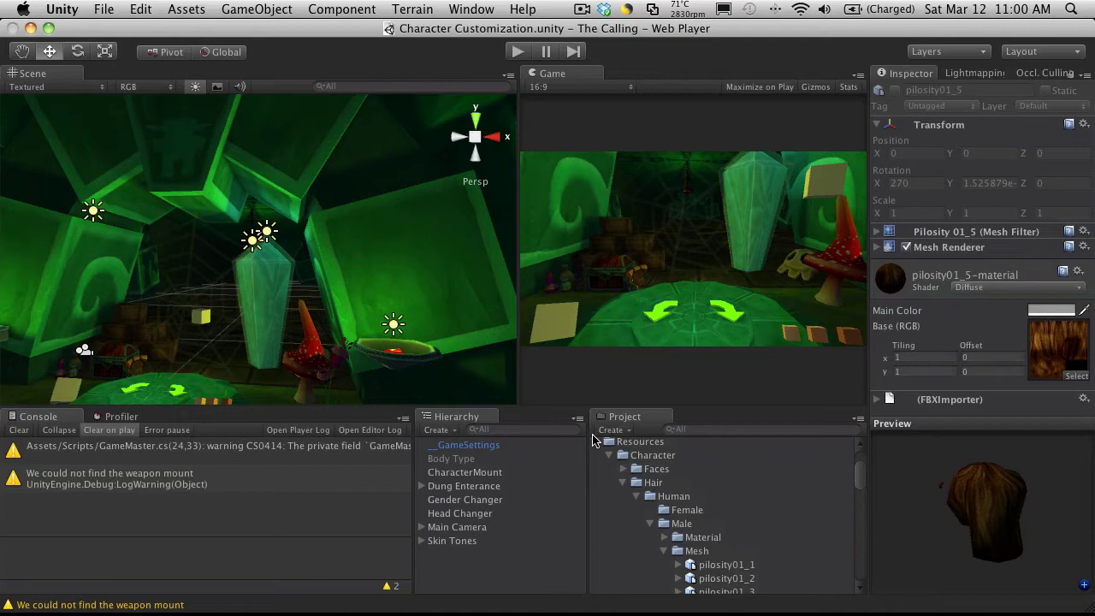
scroll(645, 501, "down", 3)
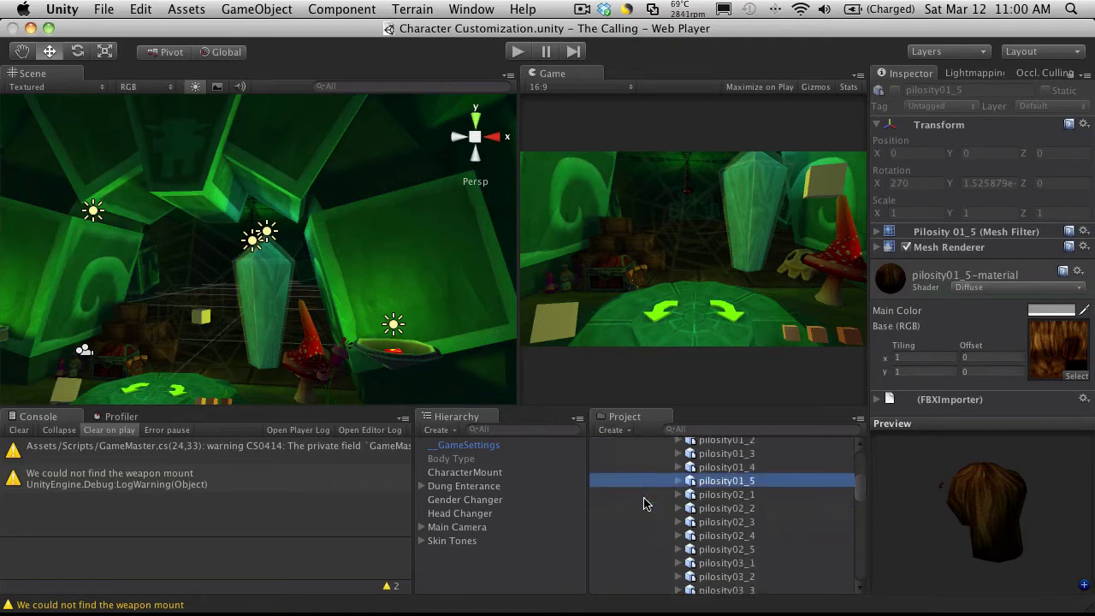
scroll(637, 505, "up", 5)
scroll(629, 513, "down", 3)
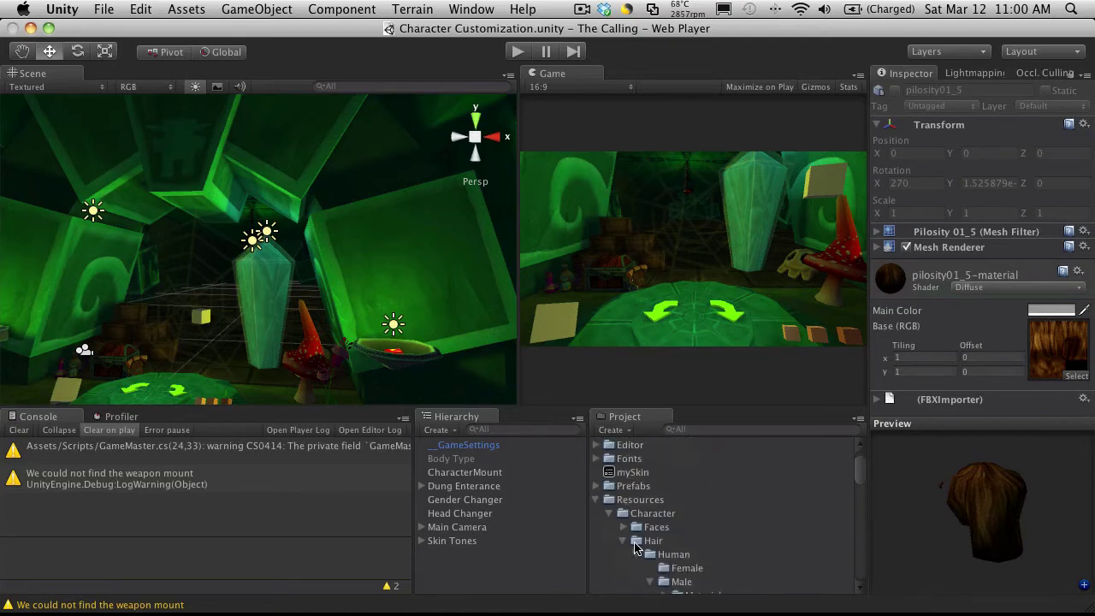
left_click(609, 514)
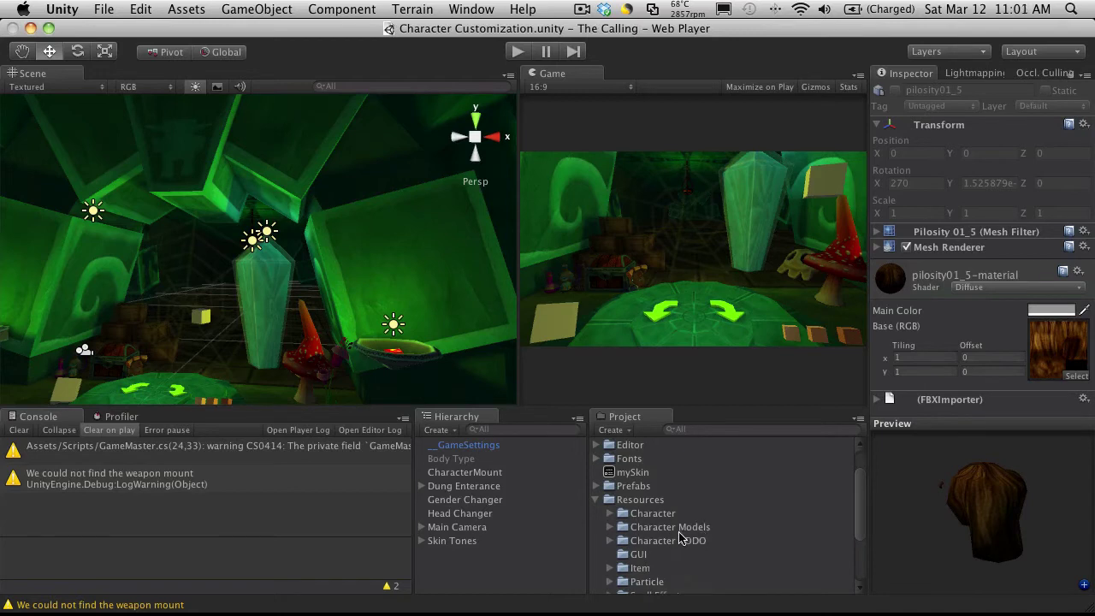
left_click(609, 527)
scroll(680, 539, "down", 1)
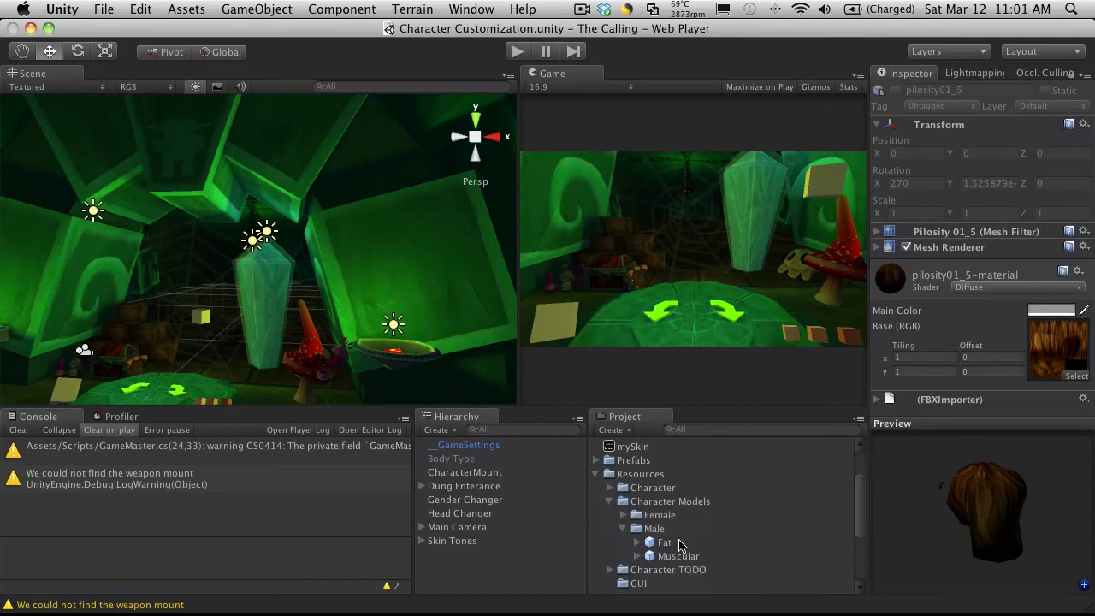
left_click_drag(667, 554, 164, 314)
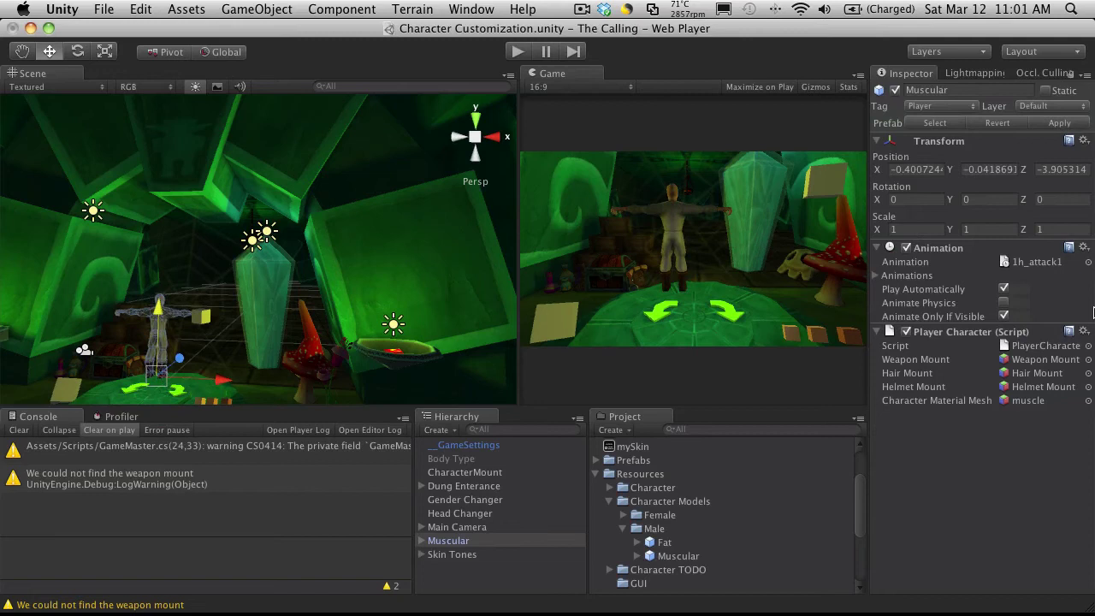
Step: Set the Muscular character's Transform Rotation Y to 180 so it faces the camera
left_click(993, 199)
type("180")
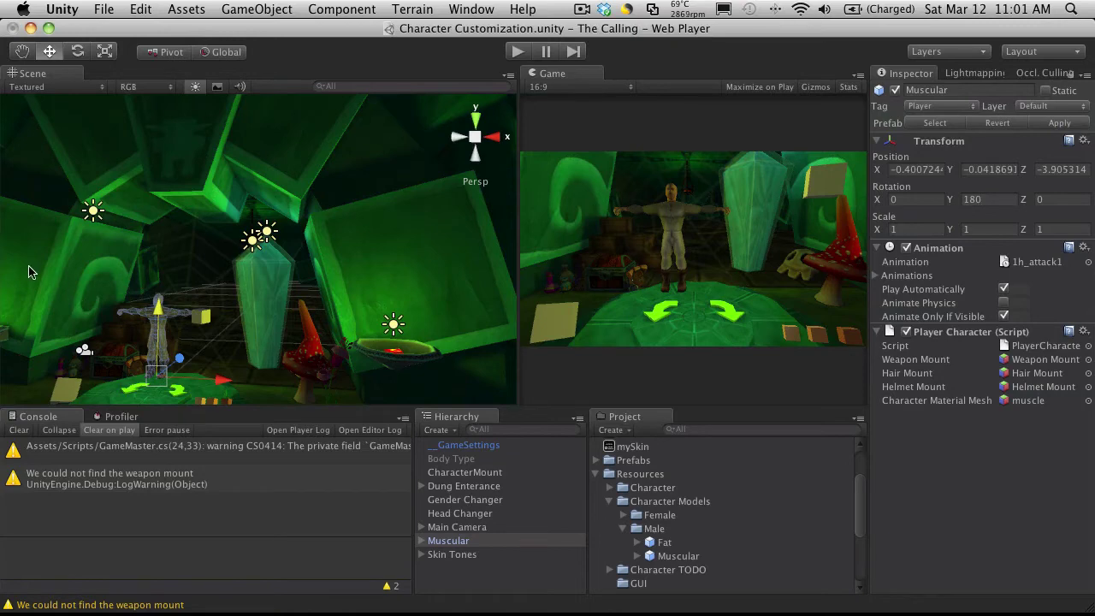
type("f")
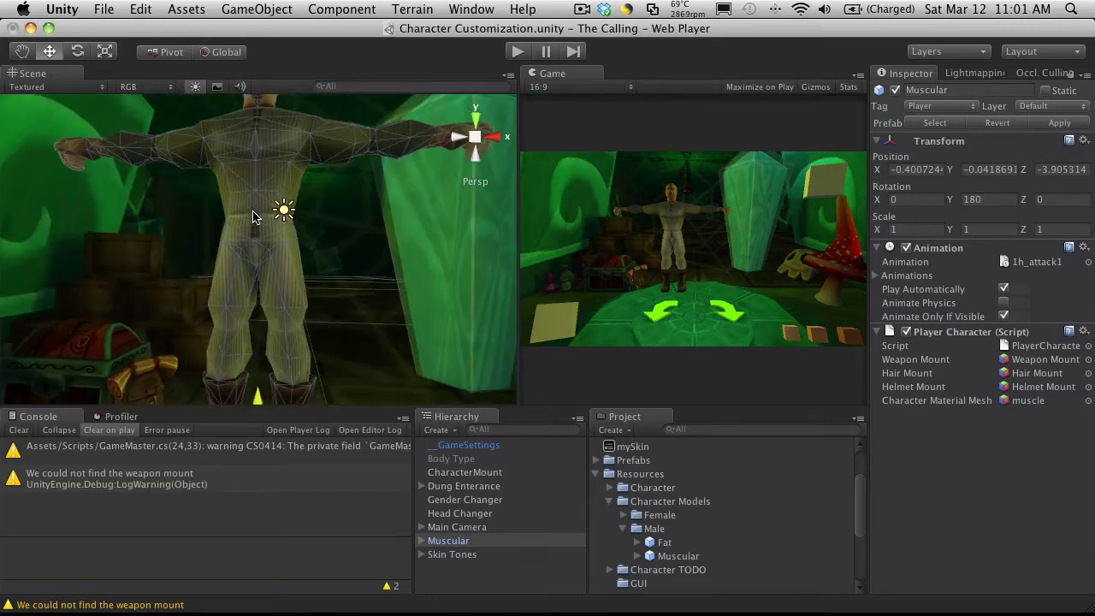
left_click_drag(253, 216, 336, 246, "alt")
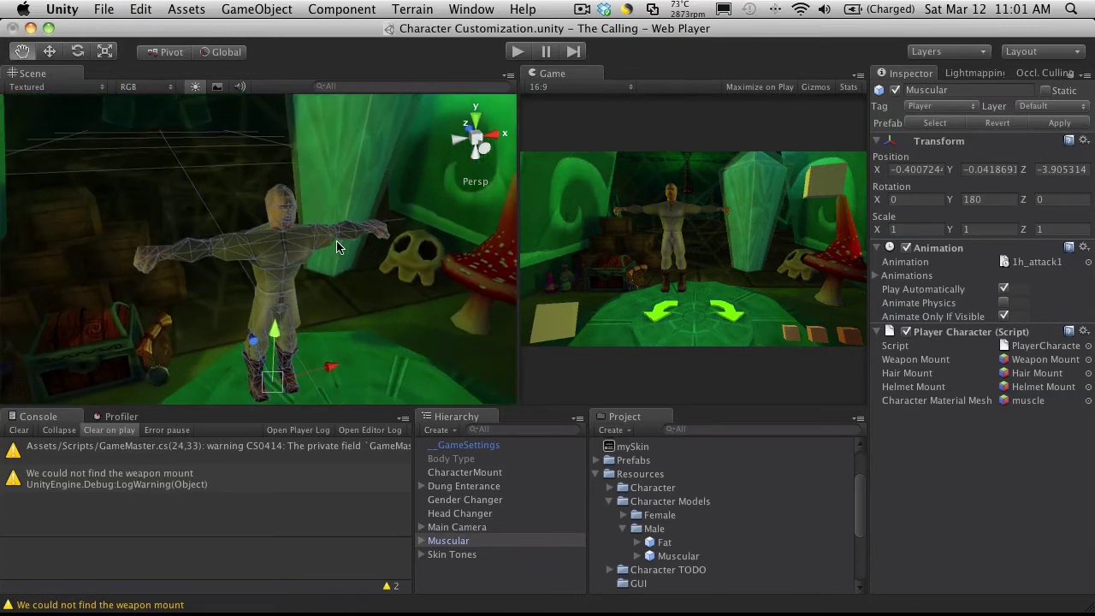
scroll(435, 282, "up", 5)
Step: Select the Muscular character and locate its Hair Mount in the Hierarchy
left_click(435, 304)
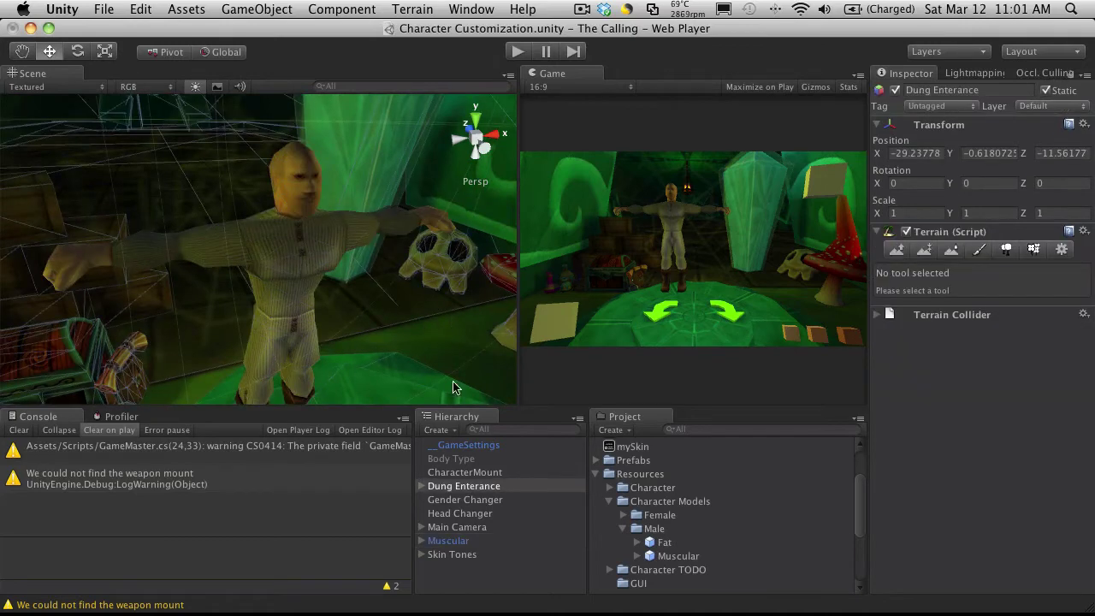
left_click(448, 578)
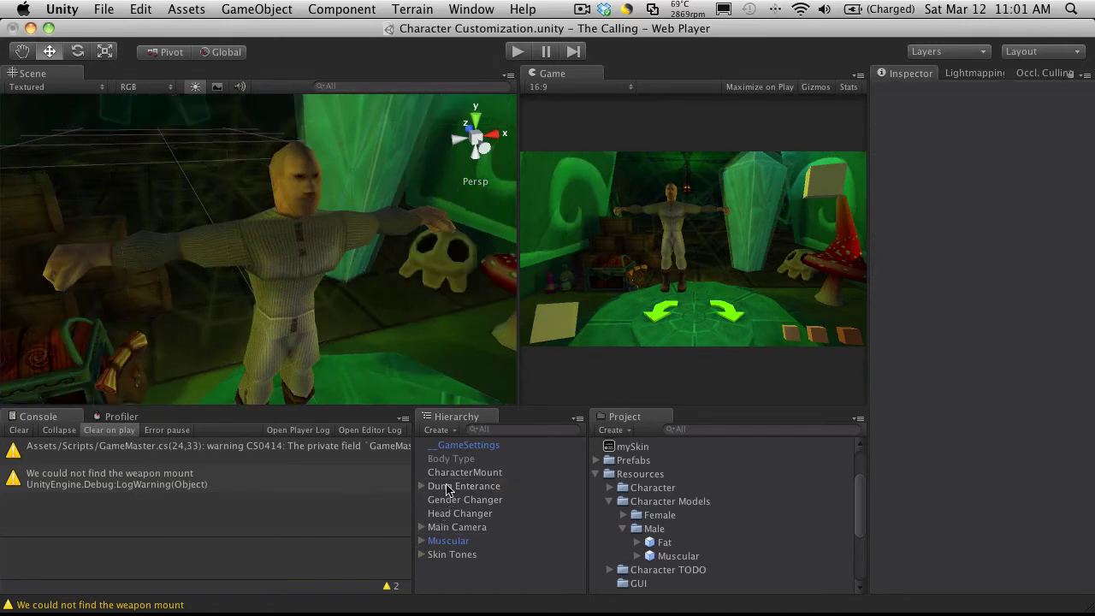
left_click(461, 475)
left_click(460, 541)
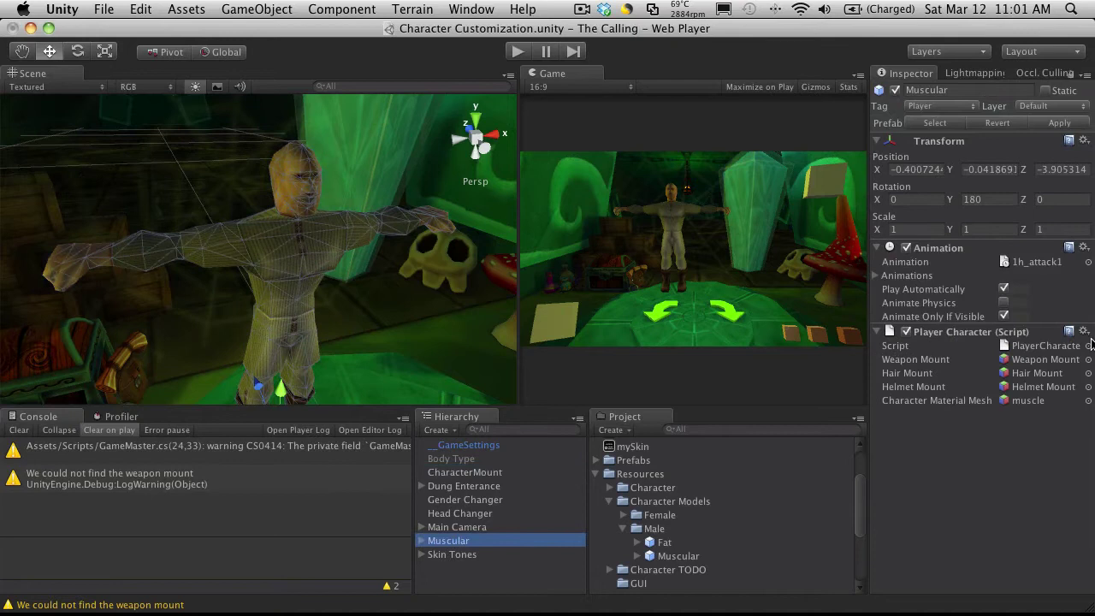
left_click(1051, 374)
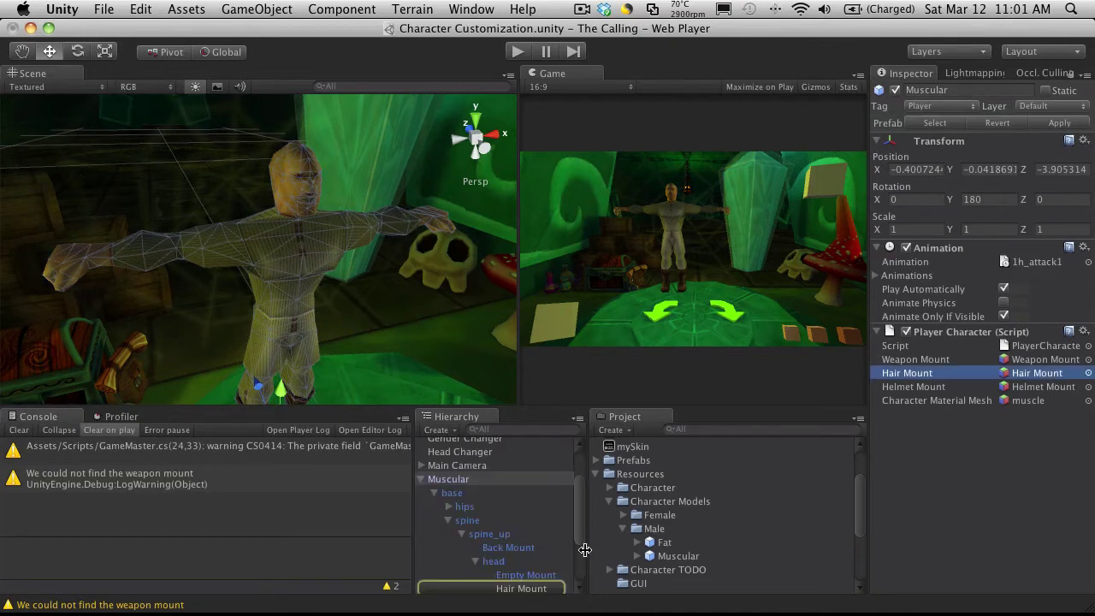
scroll(560, 564, "down", 3)
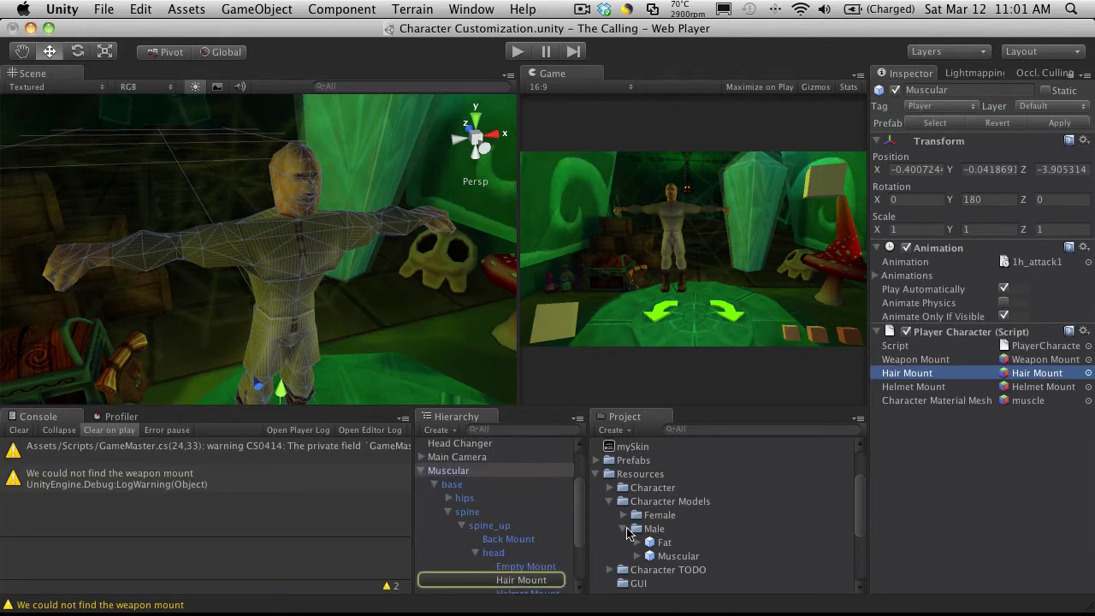
Step: Browse to the Character hair meshes and drop pilosity02_5 into the scene
left_click(624, 528)
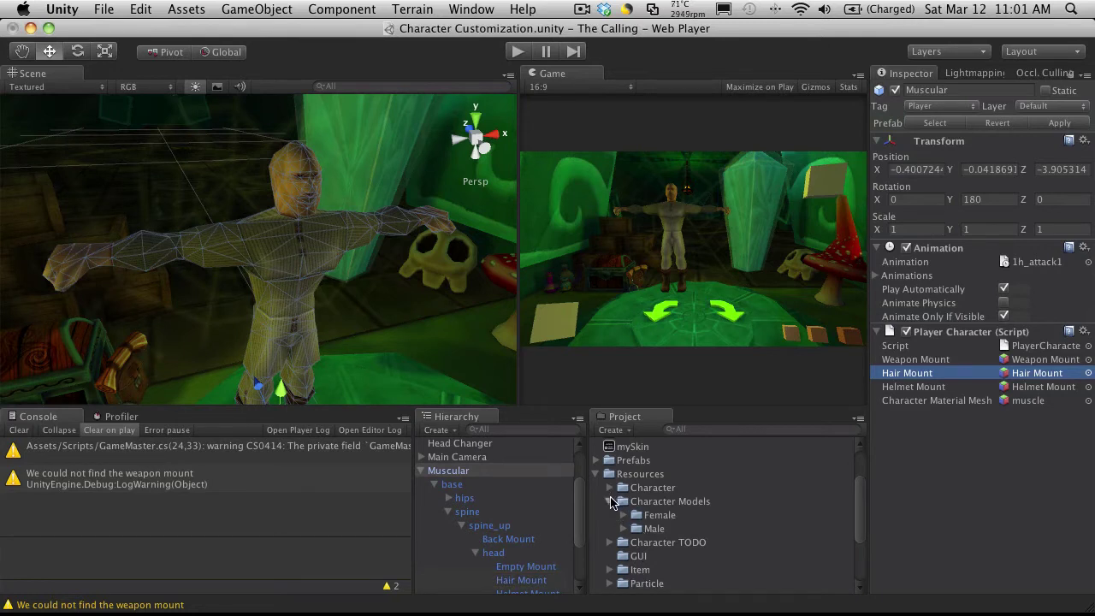
left_click(611, 502)
left_click(610, 487)
scroll(700, 496, "down", 3)
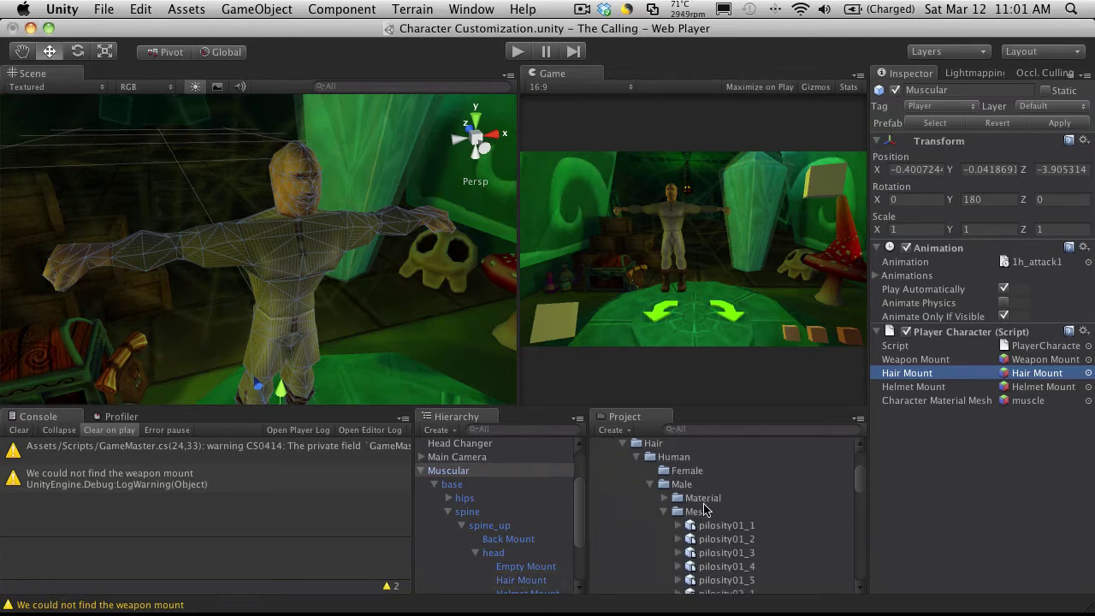
scroll(769, 535, "down", 2)
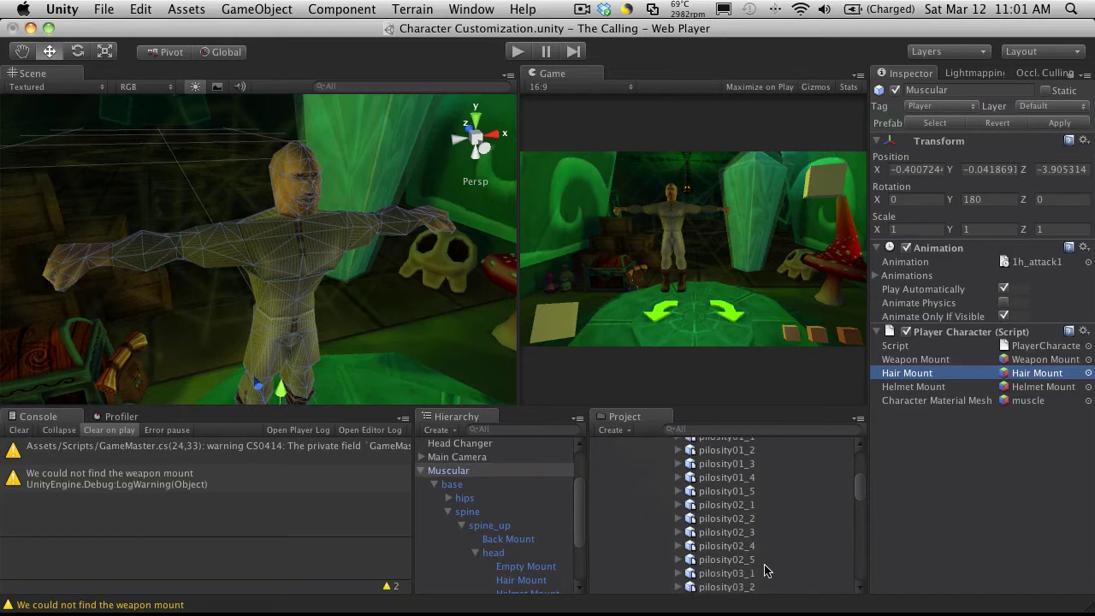
left_click_drag(740, 560, 453, 368)
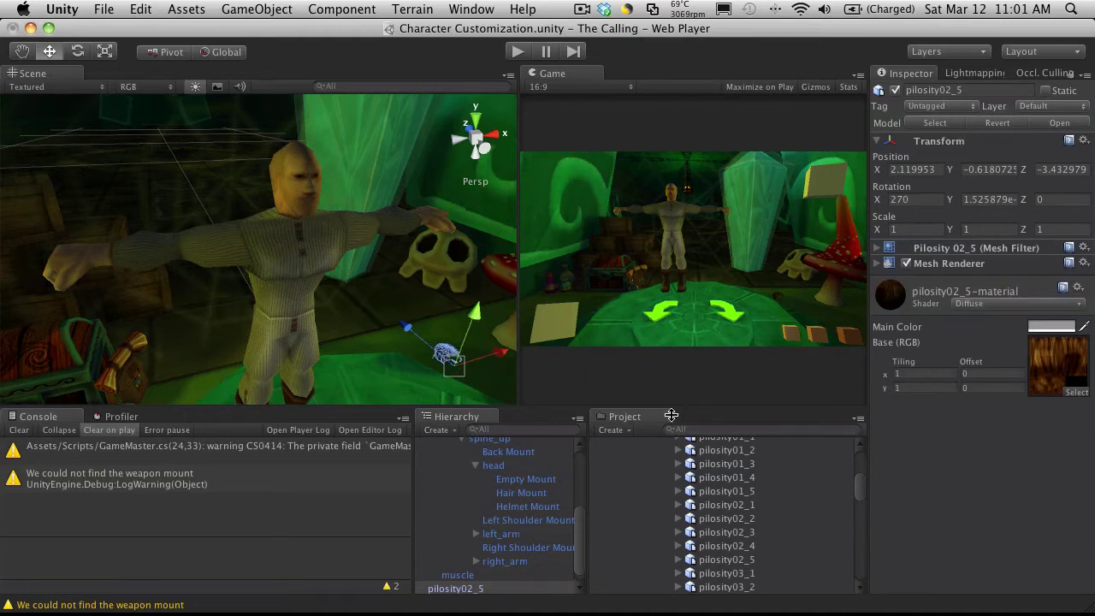
Step: Parent pilosity02_5 under Hair Mount, breaking the prefab link, and reset its position to 0, 0, 0
left_click_drag(465, 589, 516, 494)
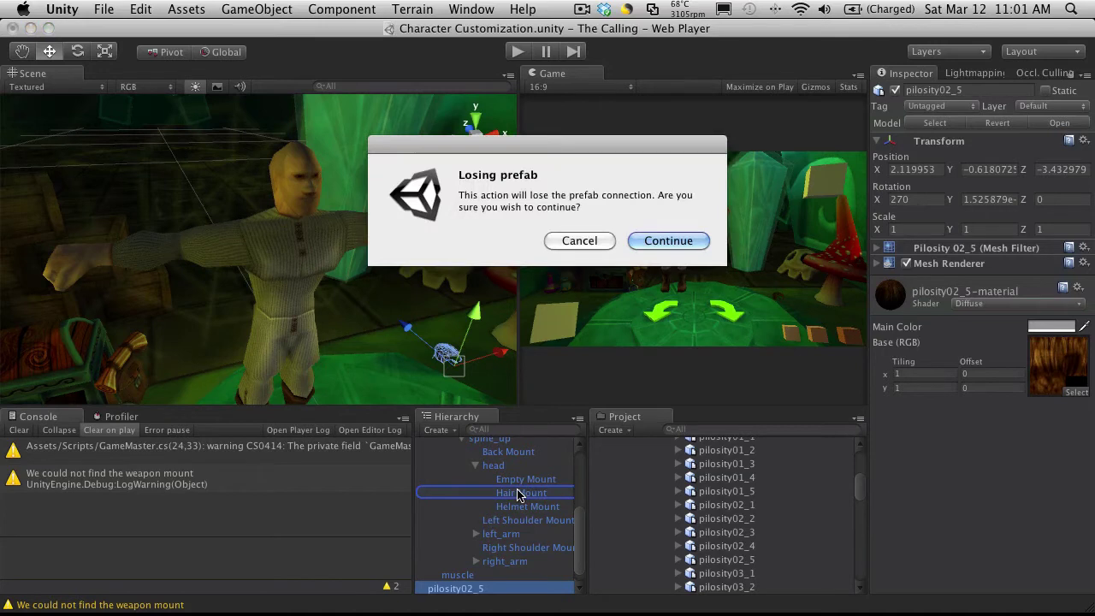
left_click(650, 240)
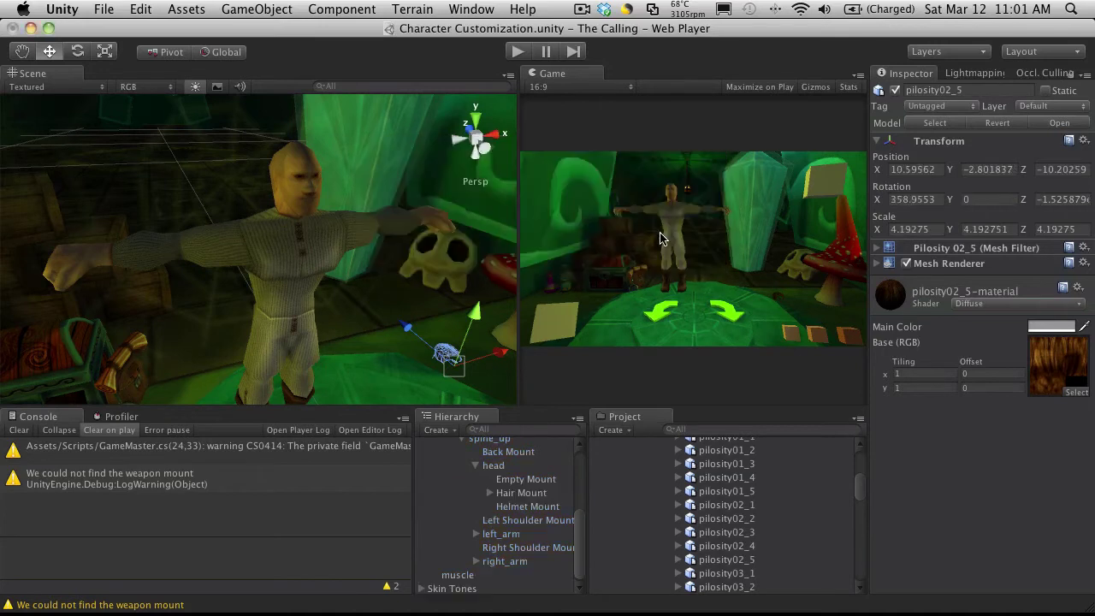
left_click(489, 492)
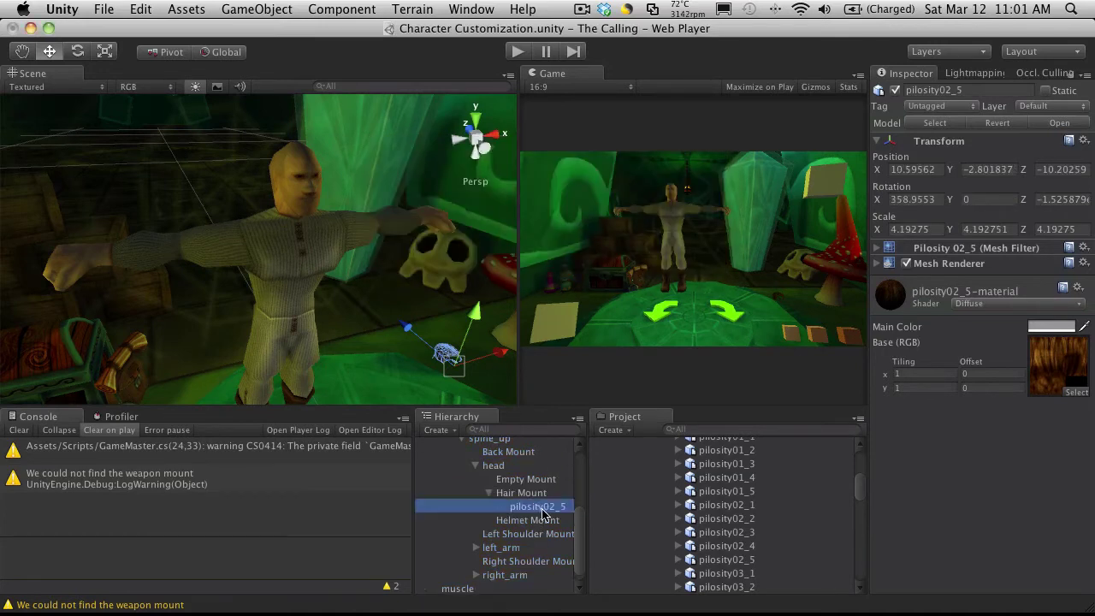
left_click(1084, 141)
left_click(1051, 208)
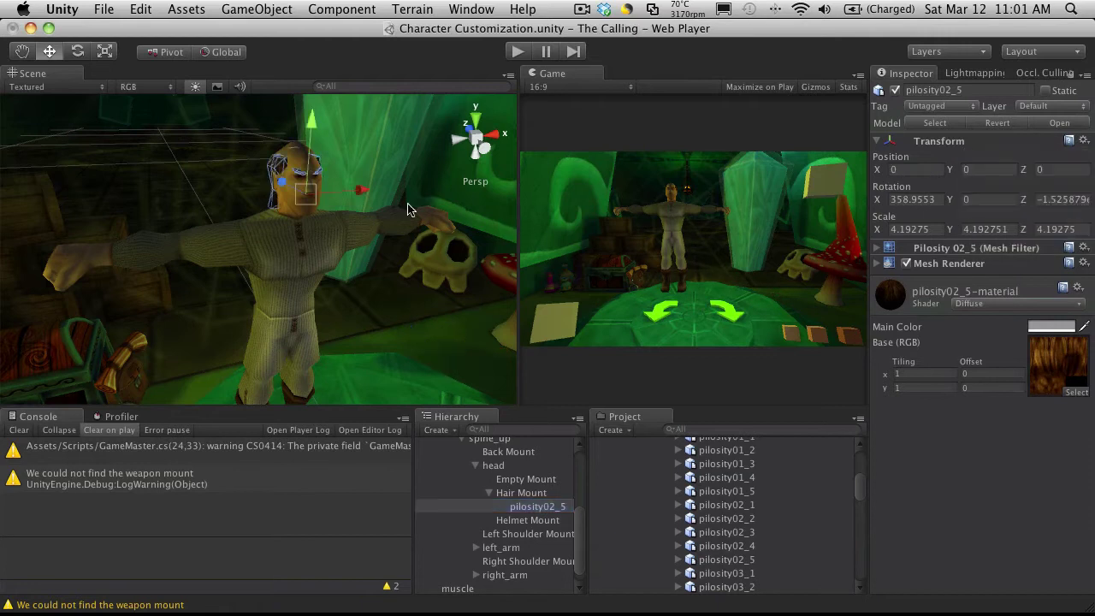
scroll(464, 494, "up", 3)
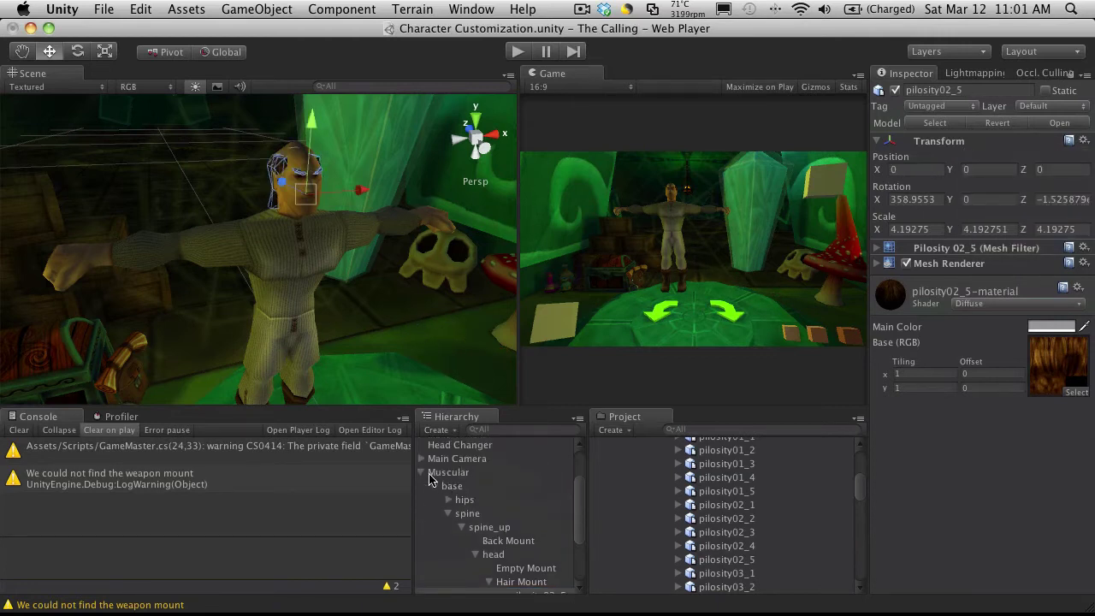
left_click(421, 473)
left_click(462, 590)
scroll(373, 252, "up", 3)
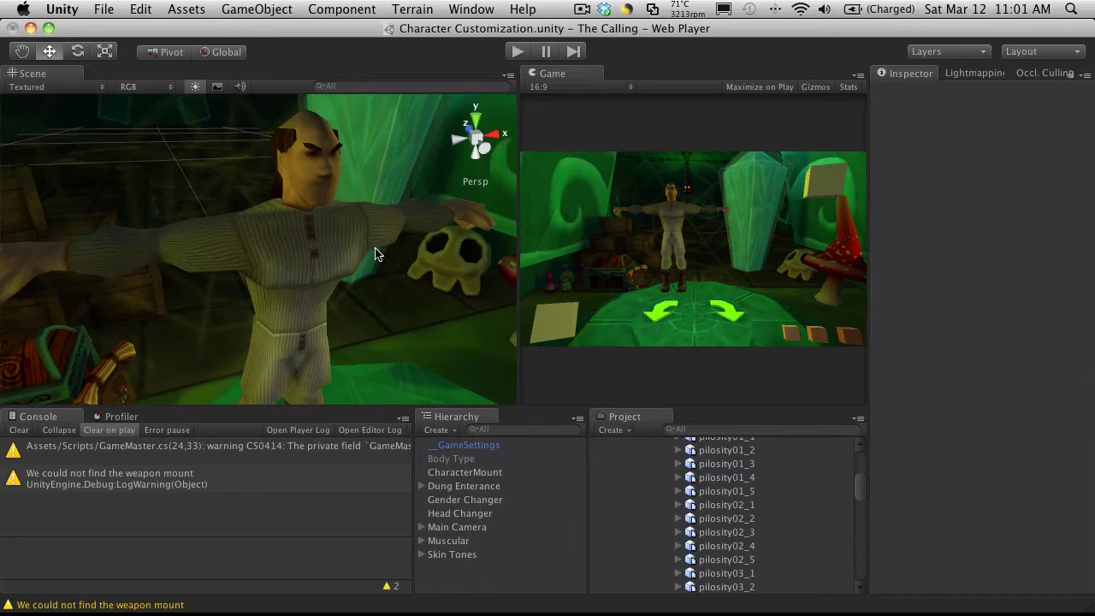
left_click_drag(373, 252, 320, 211, "alt")
scroll(321, 145, "up", 5)
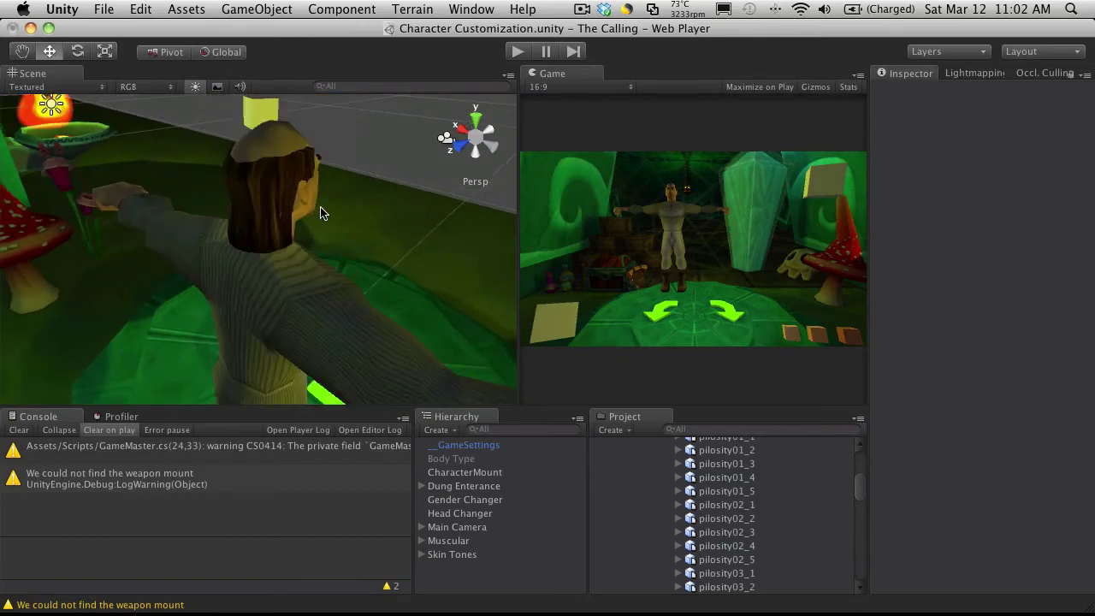
scroll(315, 211, "up", 5)
left_click_drag(320, 171, 14, 201, "alt")
scroll(270, 237, "down", 5)
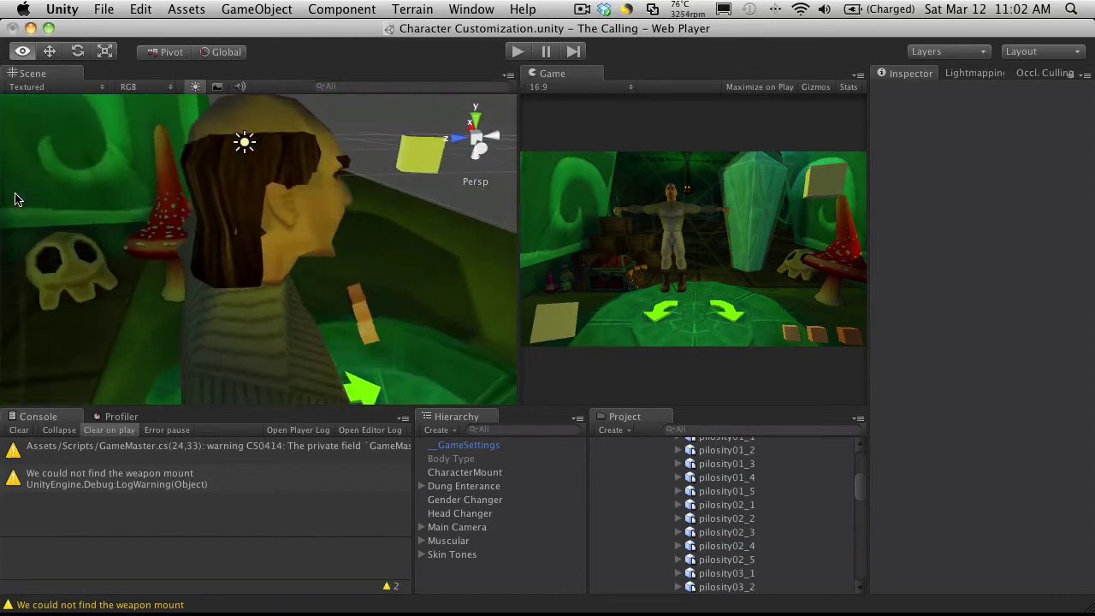
left_click_drag(394, 203, 256, 257, "alt")
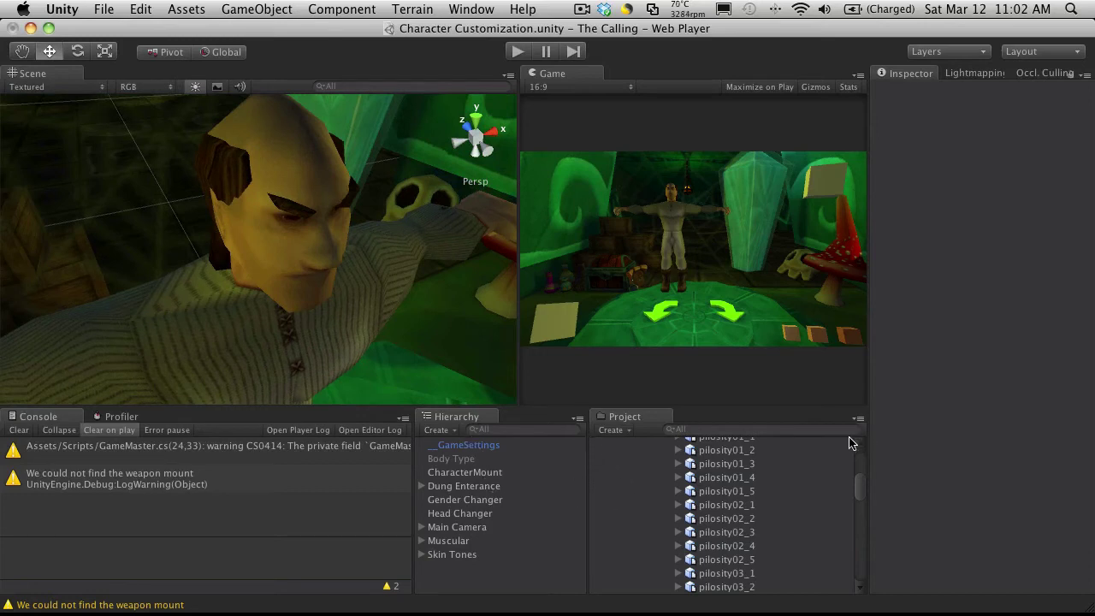
left_click(751, 505)
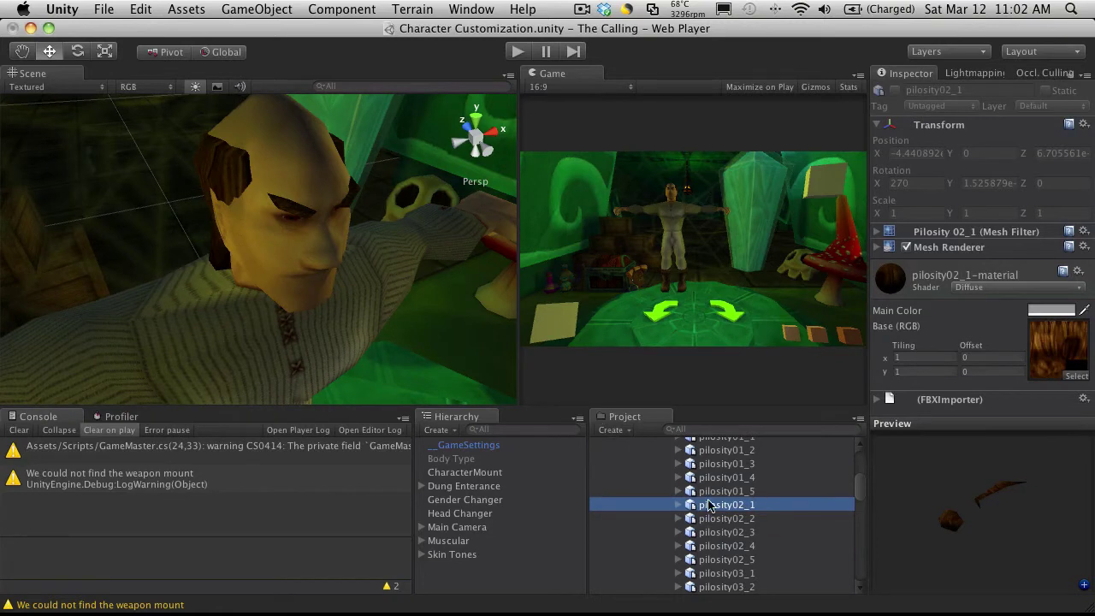
Step: Expand Prefabs > Hair and preview Hair 001_1, Hair 001_2 and Hair 001_3
scroll(761, 526, "up", 5)
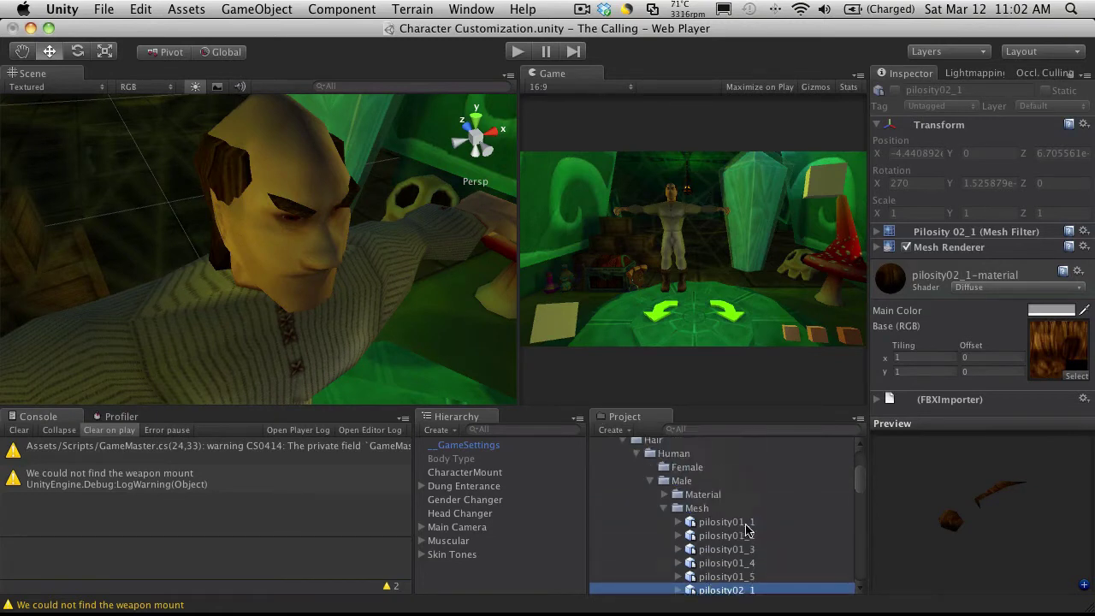
scroll(744, 530, "up", 5)
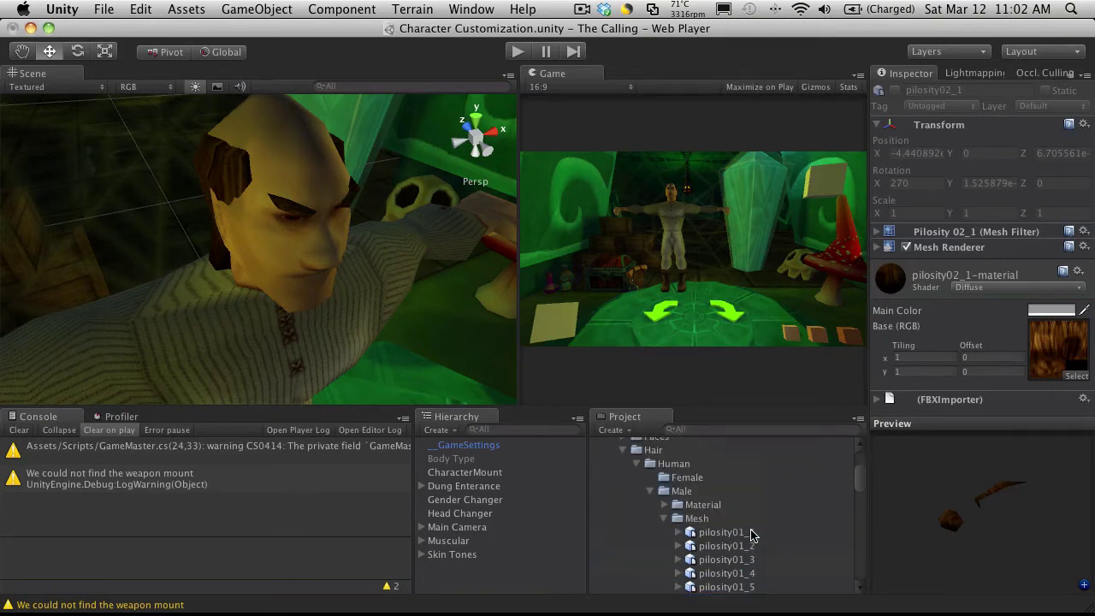
scroll(667, 518, "up", 1)
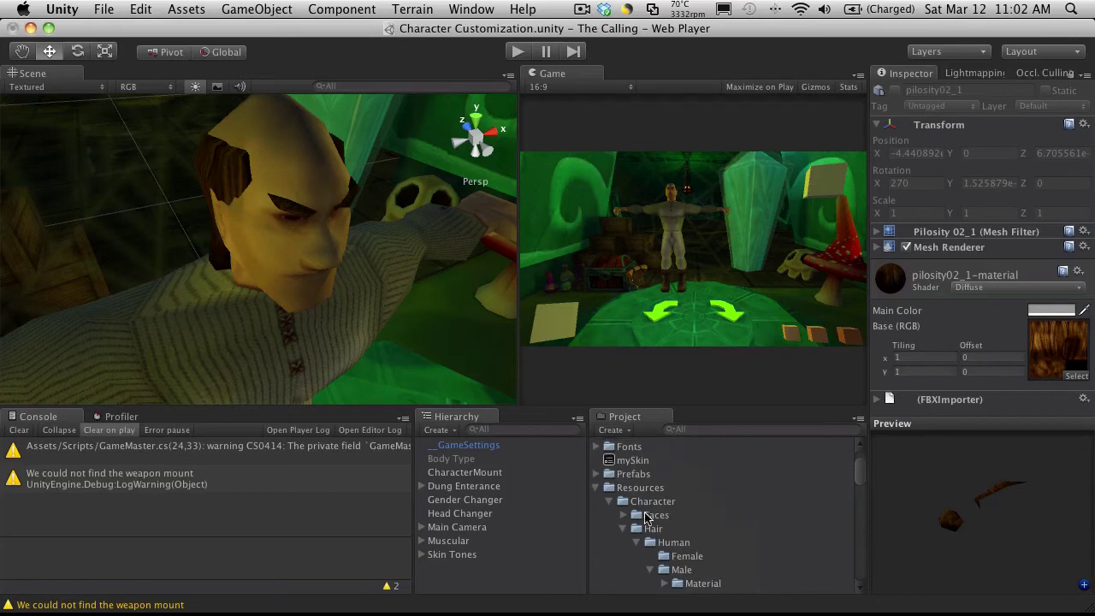
left_click(597, 473)
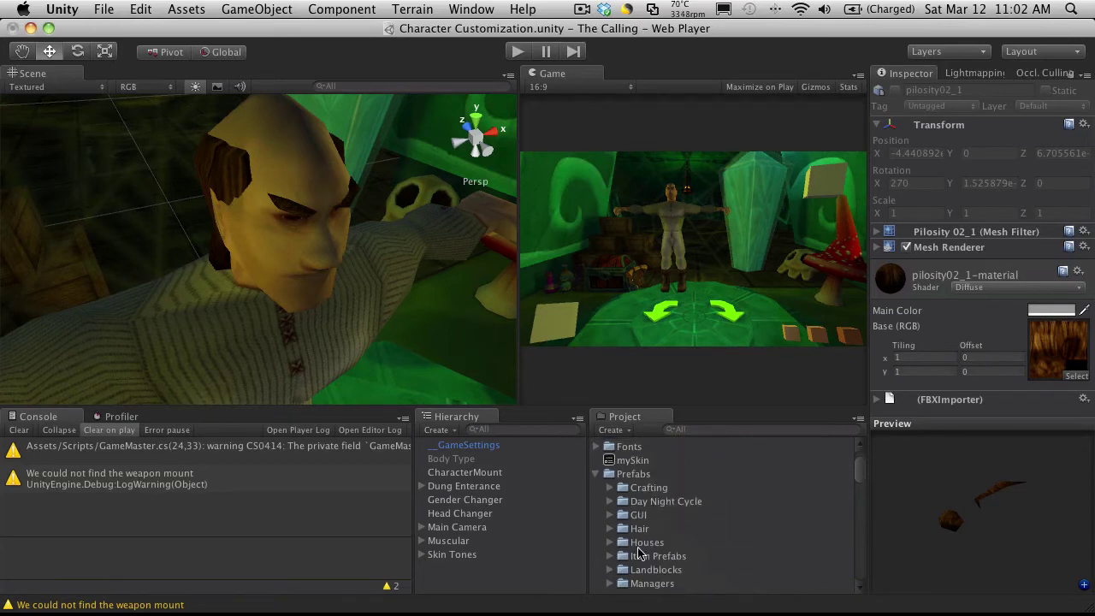
left_click(609, 529)
scroll(727, 526, "down", 2)
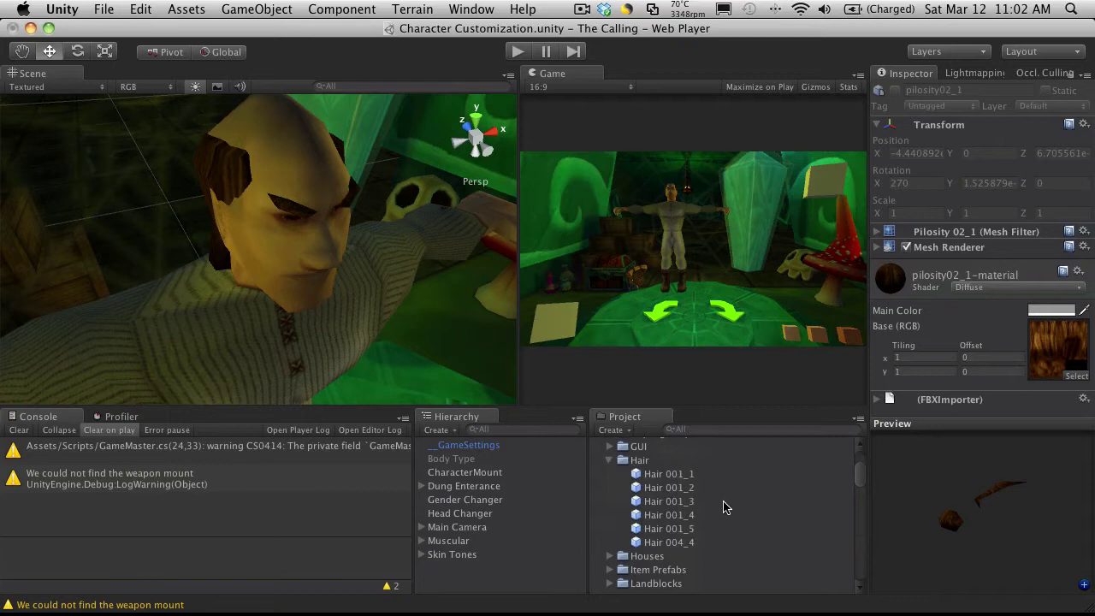
left_click(693, 476)
left_click(687, 488)
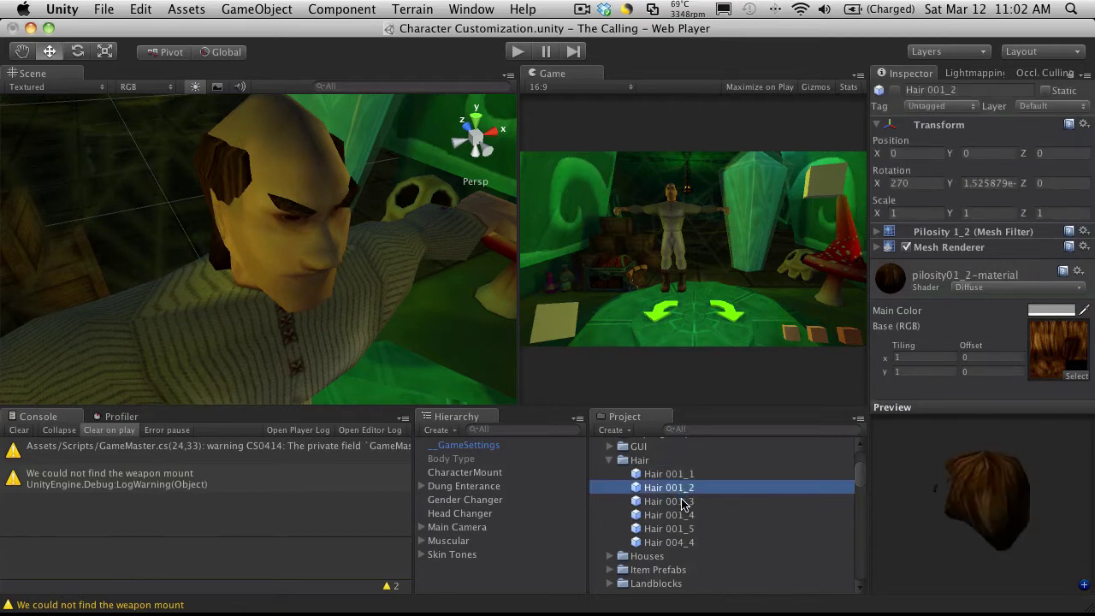
left_click(684, 503)
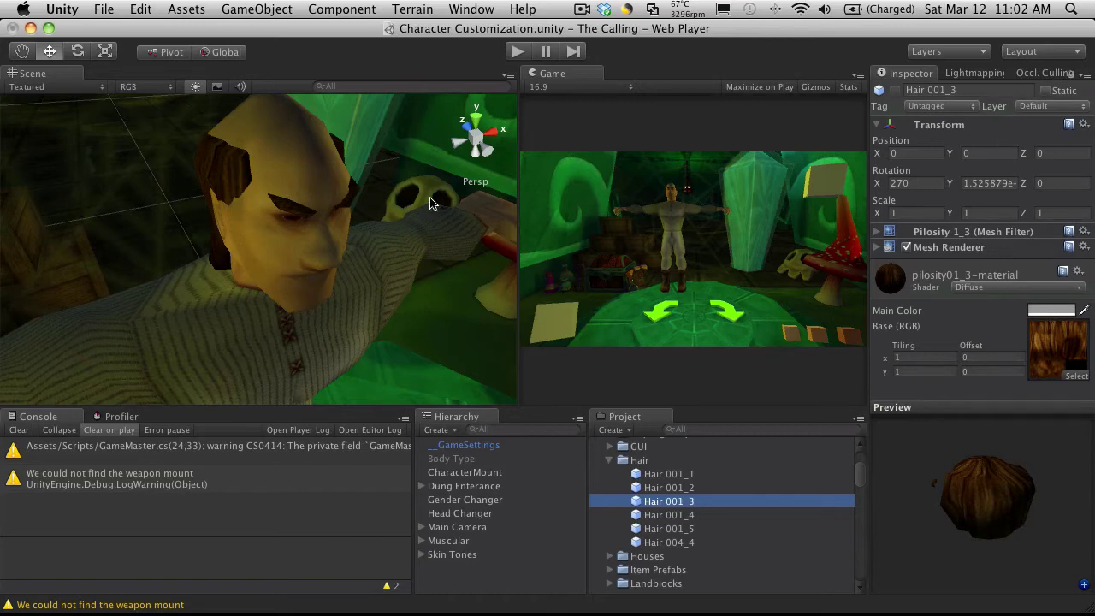
left_click_drag(358, 191, 86, 231, "alt")
scroll(662, 483, "up", 10)
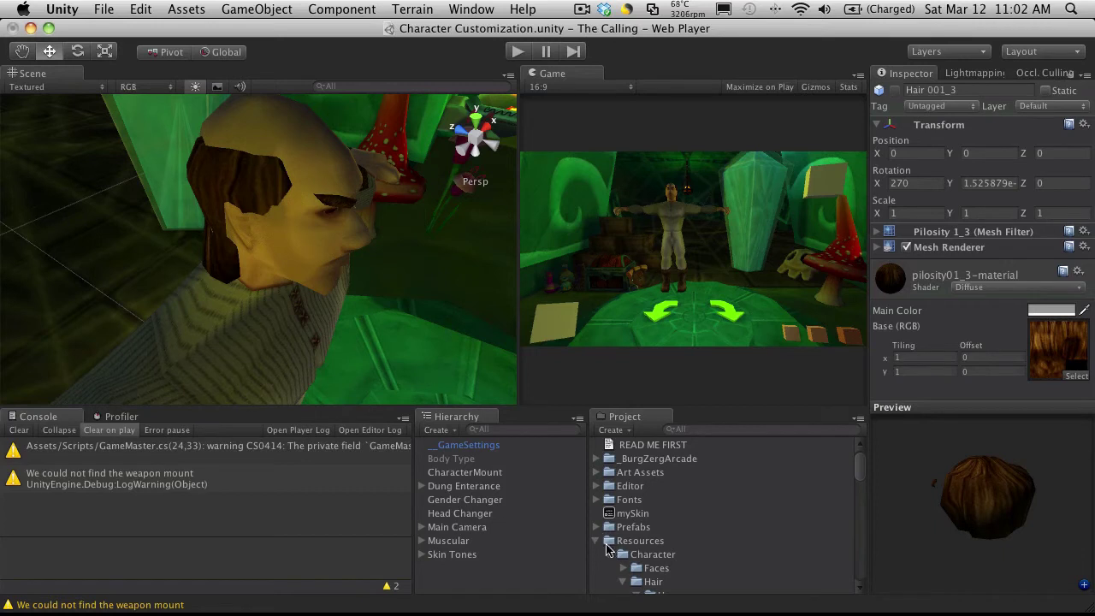
Step: Find helmet01 in the Item > Mesh folder and drop it into the scene
left_click(612, 555)
scroll(624, 496, "down", 5)
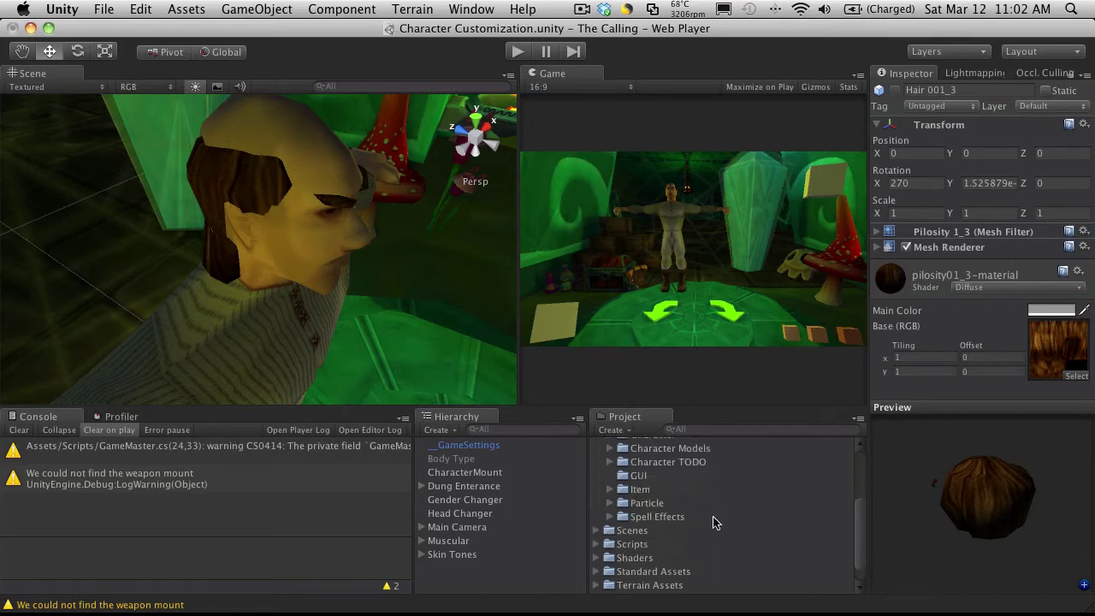
left_click(609, 464)
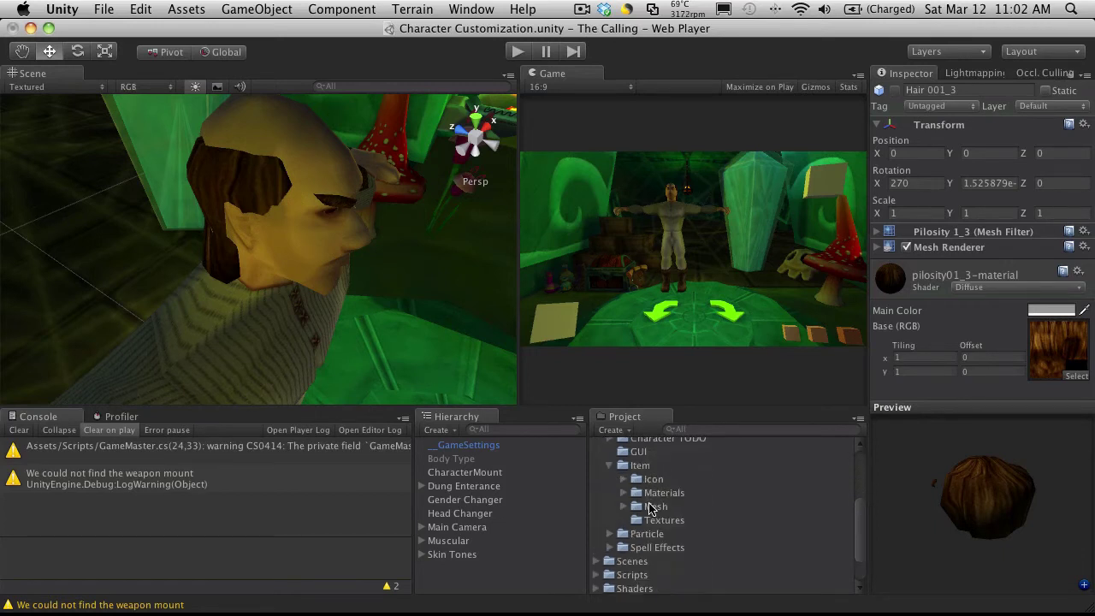
left_click(625, 507)
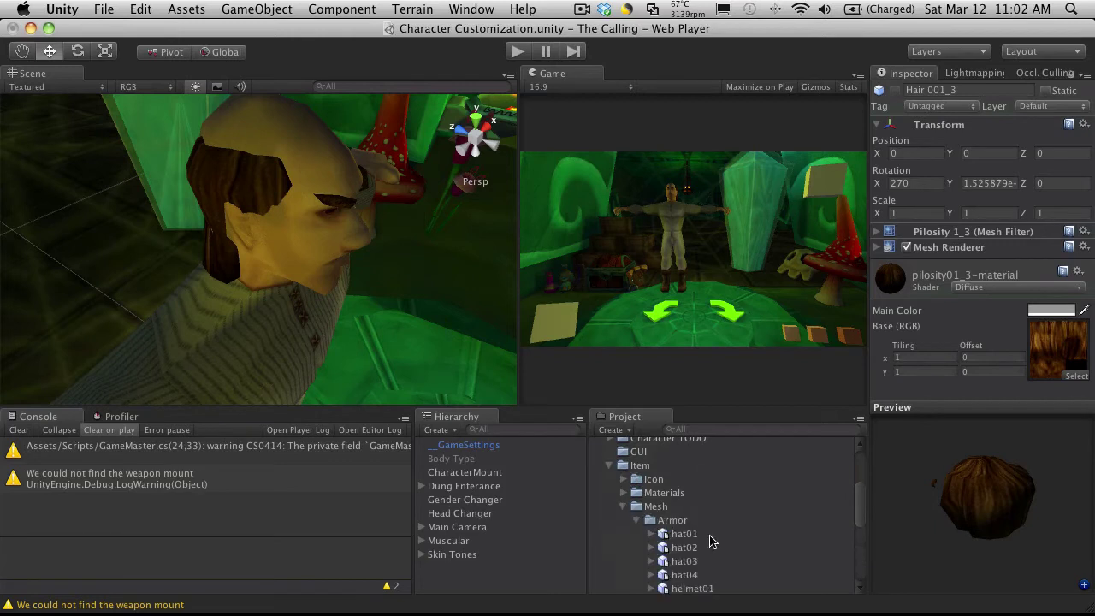
scroll(719, 532, "down", 3)
scroll(732, 526, "down", 1)
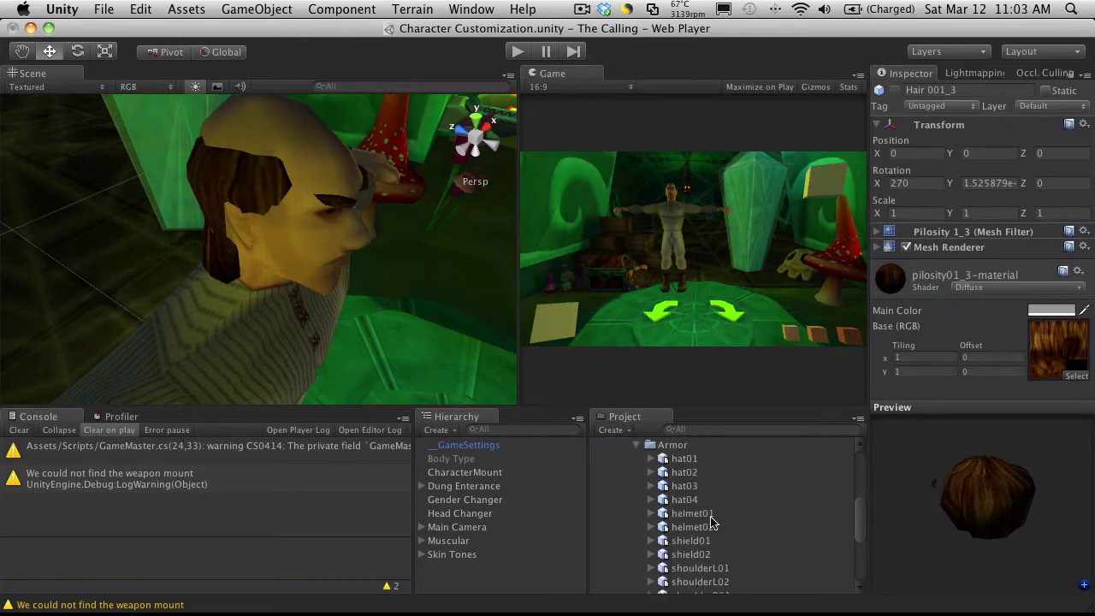
left_click_drag(710, 512, 421, 351)
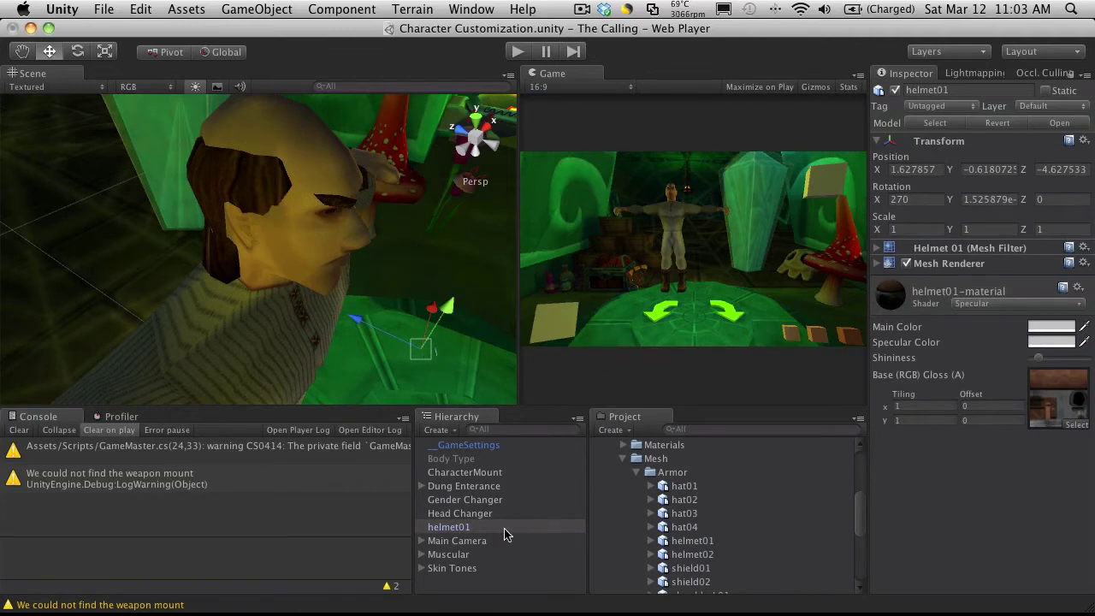
Step: Make helmet01 a child of the Muscular character's Helmet Mount in the Hierarchy
left_click(453, 554)
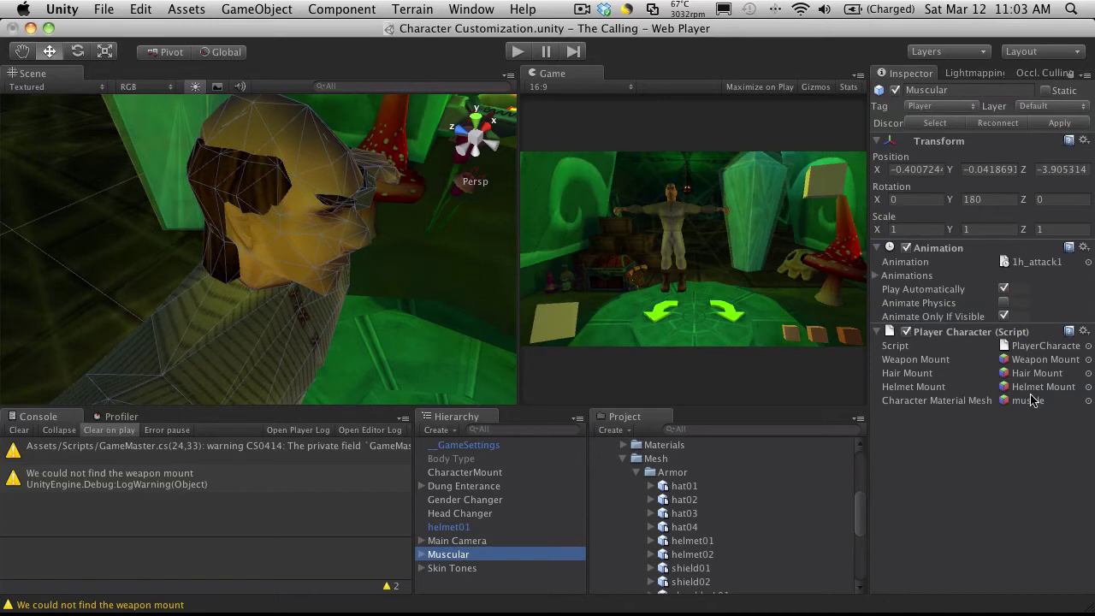
left_click(1039, 386)
scroll(539, 534, "down", 3)
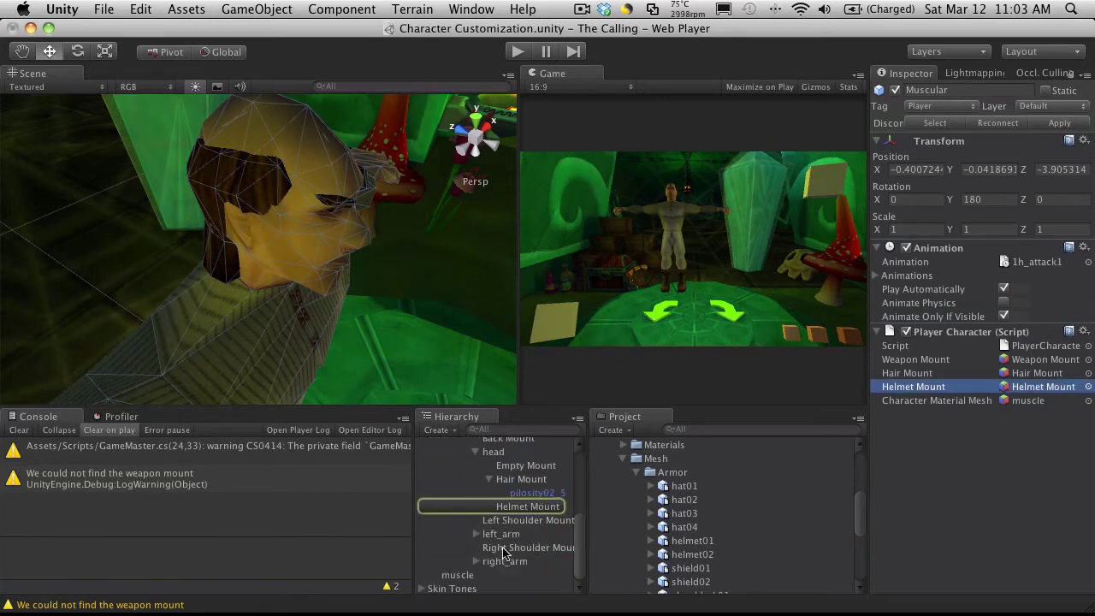
scroll(503, 551, "up", 5)
left_click_drag(462, 532, 491, 510)
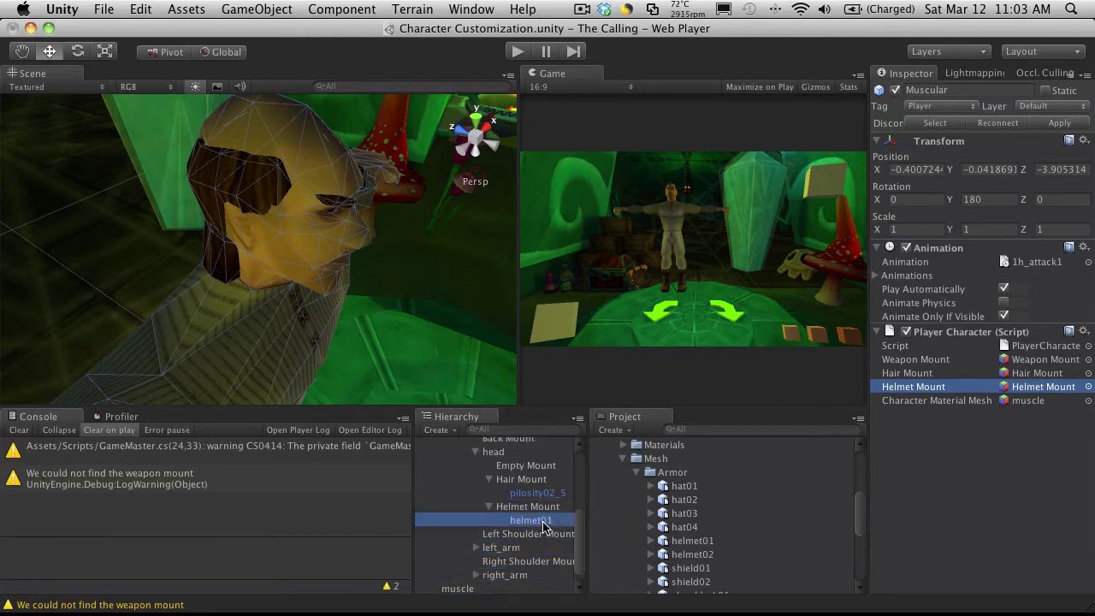
Step: Reset helmet01's position to 0, 0, 0 so it sits on the head
left_click(1084, 141)
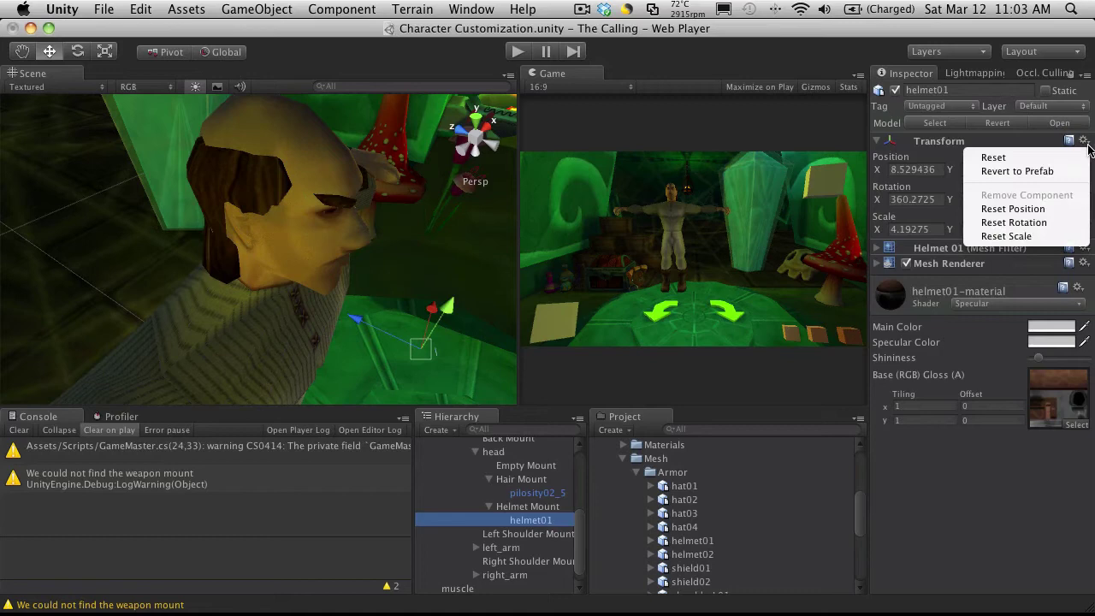
left_click(1012, 209)
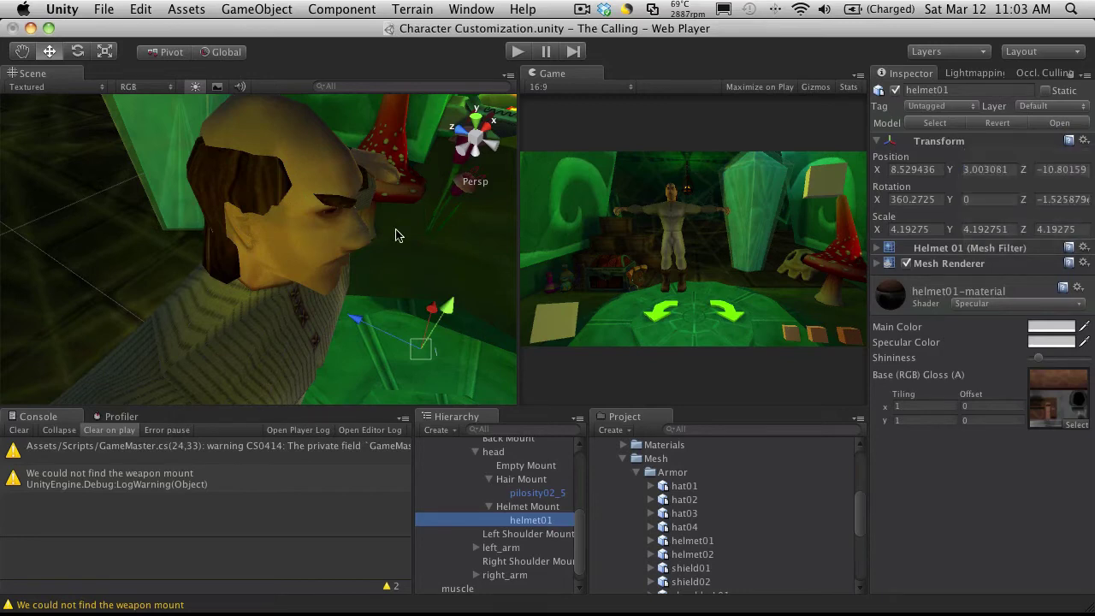
left_click_drag(408, 232, 130, 152, "alt")
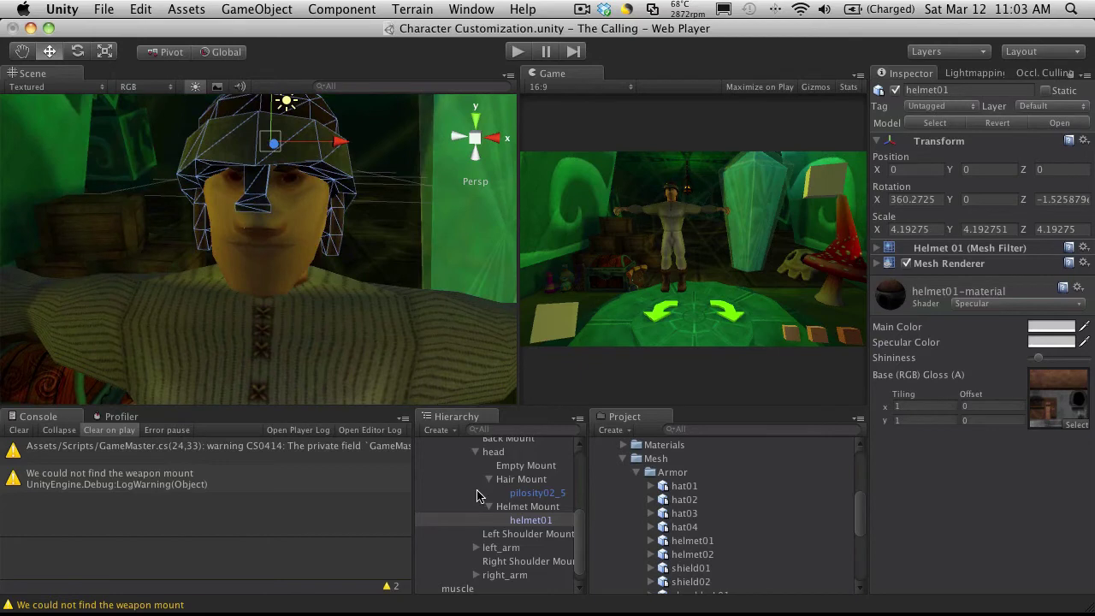
scroll(477, 496, "up", 5)
left_click(421, 533)
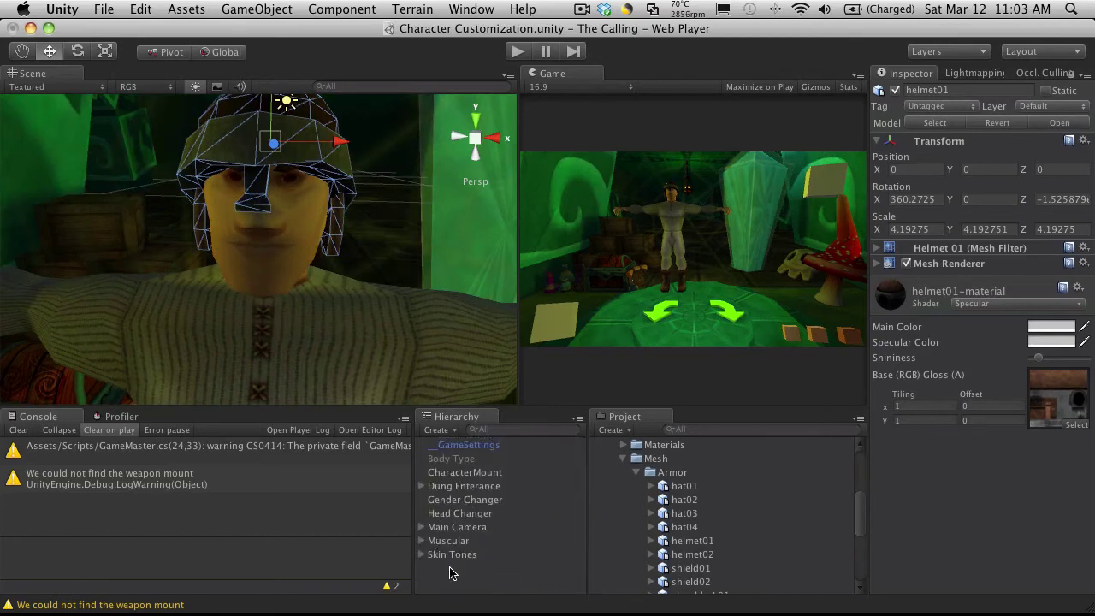
Step: Orbit around the head and select the hair and helmet meshes to check the fit
left_click_drag(219, 242, 1093, 283, "alt")
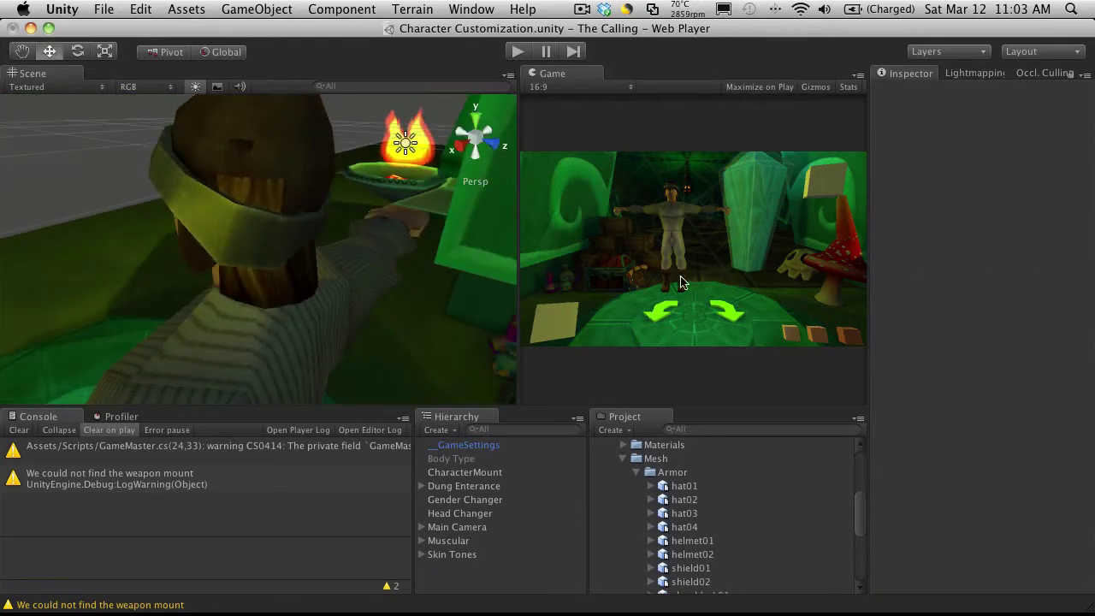
left_click_drag(435, 269, 384, 354, "alt")
left_click(236, 241)
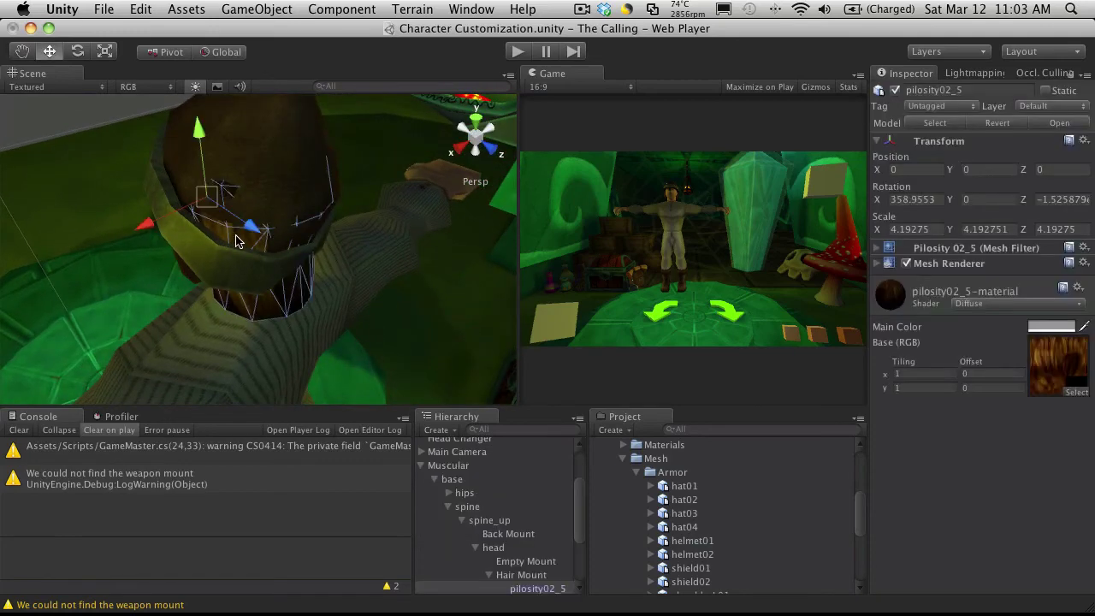
left_click_drag(420, 227, 267, 164, "alt")
left_click(266, 164)
left_click_drag(325, 252, 199, 199, "alt")
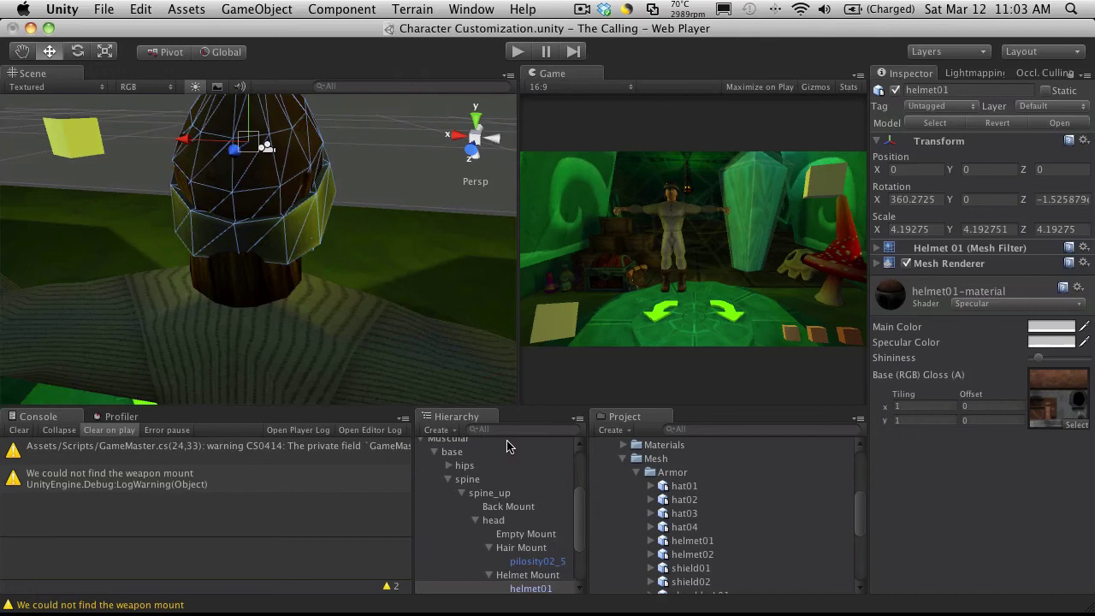
left_click_drag(367, 242, 734, 214, "alt")
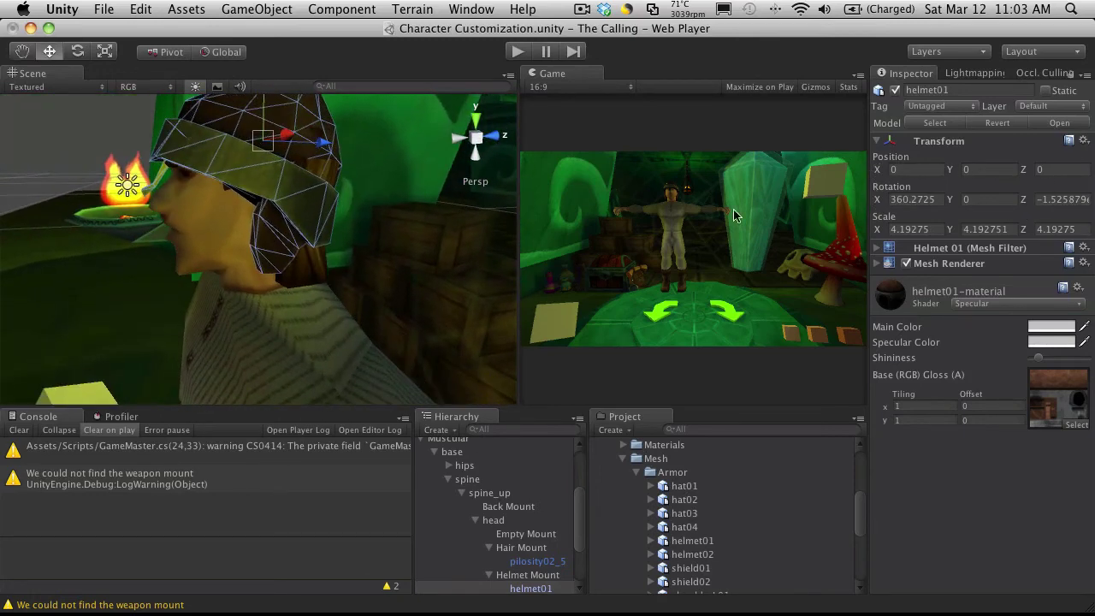
left_click(310, 267)
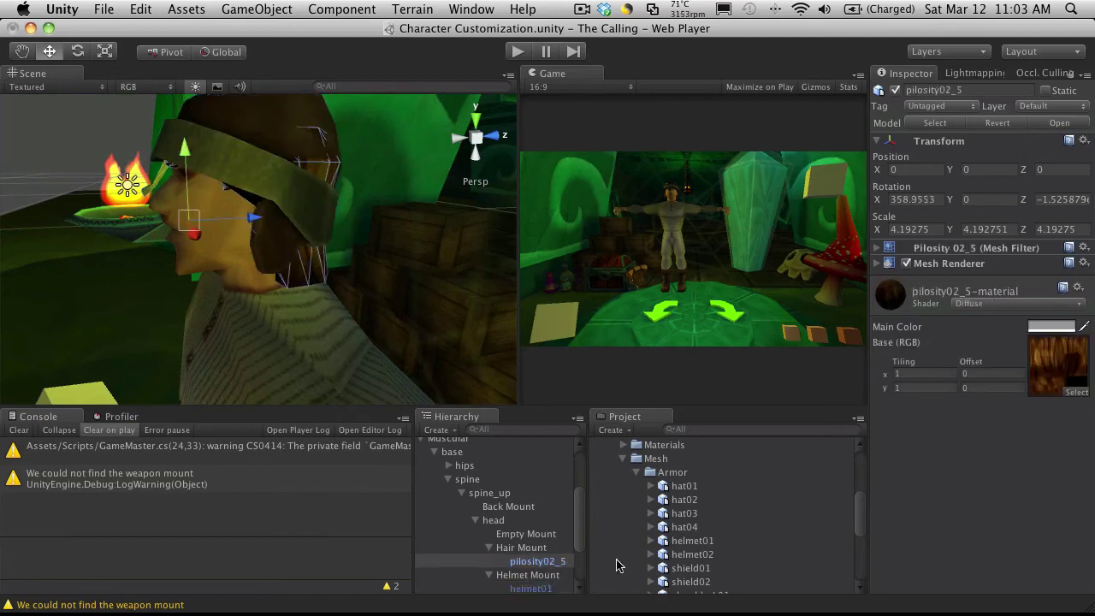
Step: Open the Character hair folder and inspect the pilosity02_1 to pilosity02_5 meshes
left_click(623, 459)
scroll(625, 463, "up", 2)
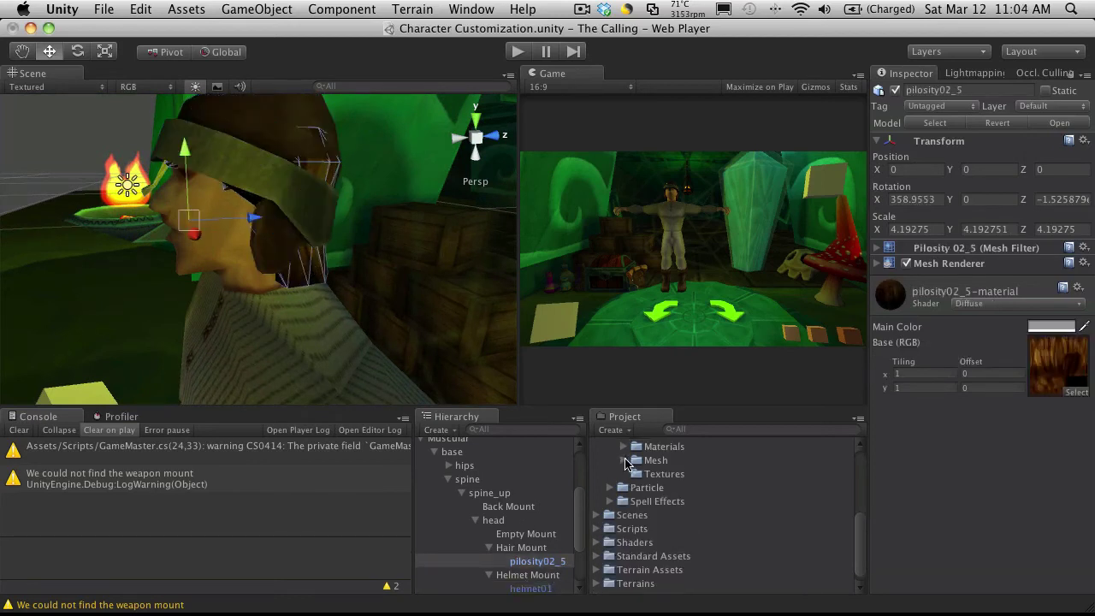
left_click(610, 469)
scroll(613, 467, "up", 3)
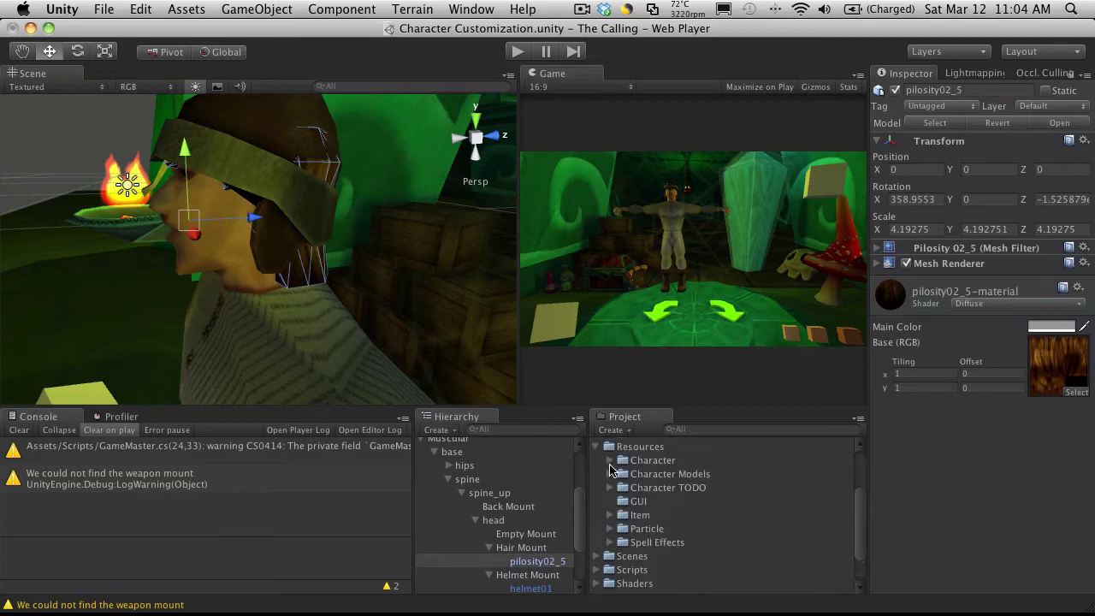
left_click(610, 486)
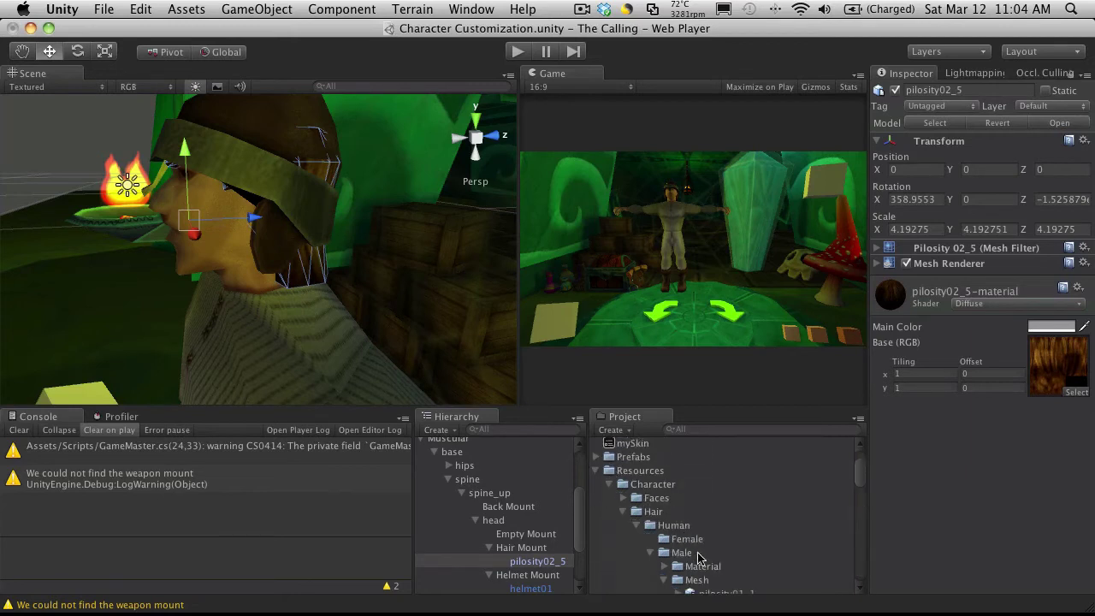
left_click(695, 558)
scroll(718, 530, "down", 5)
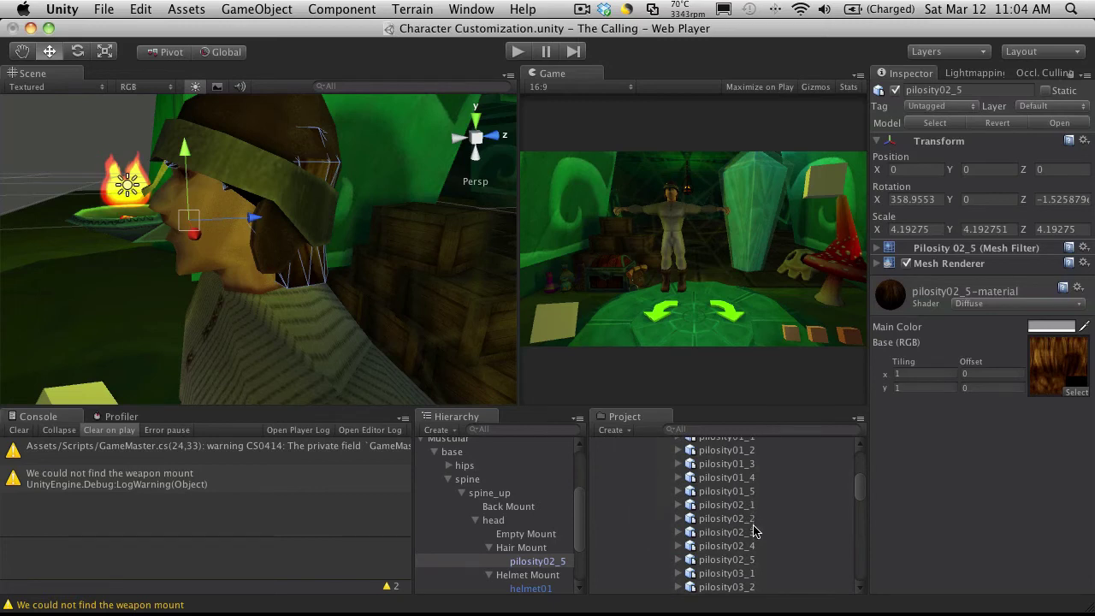
left_click(760, 547)
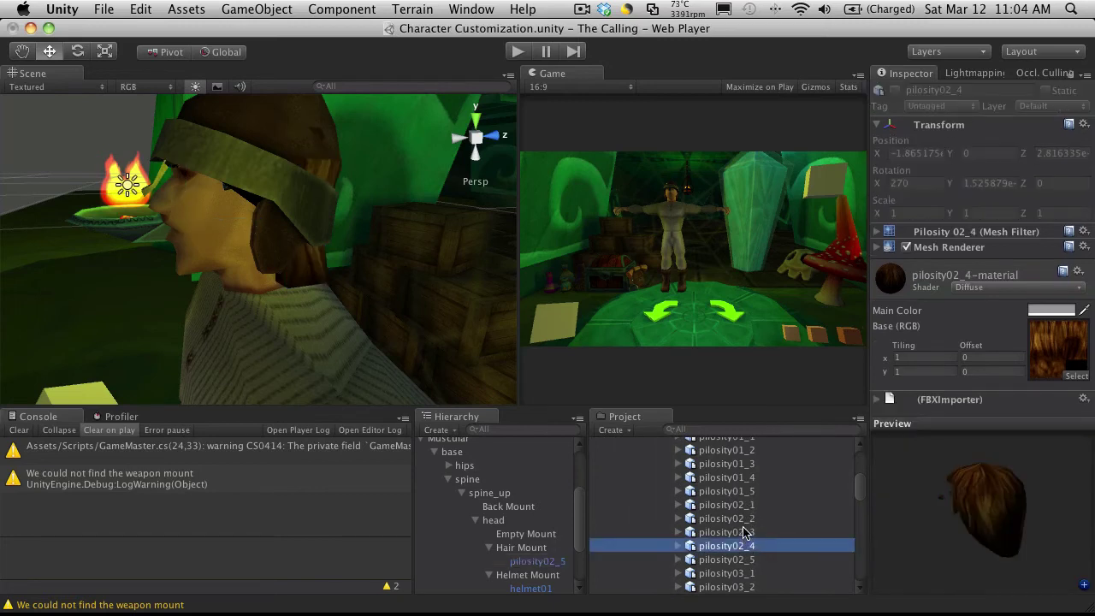
left_click(749, 506, "shift")
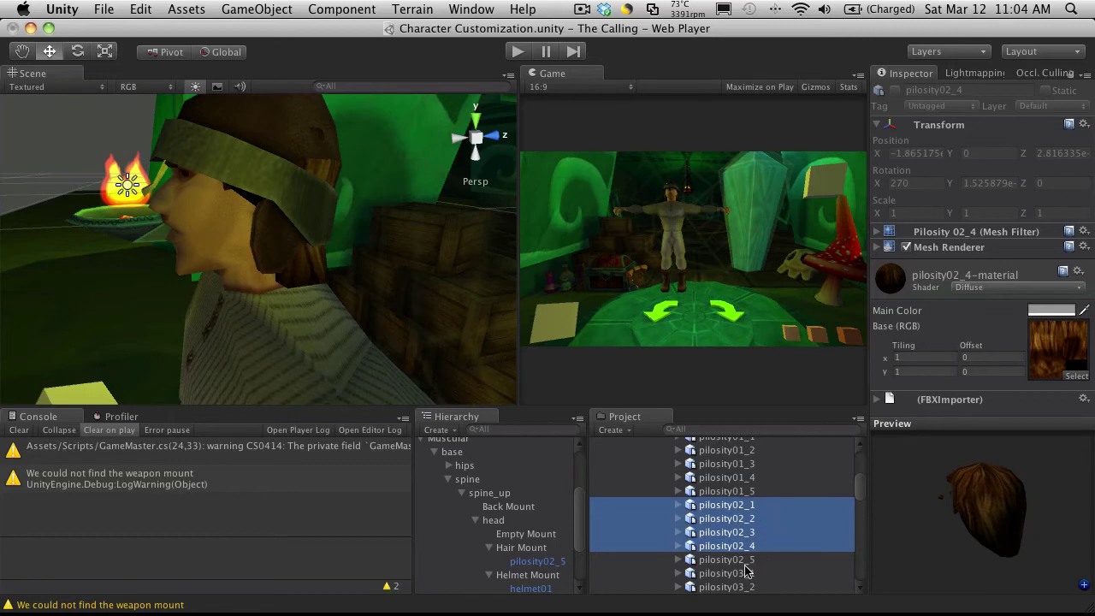
left_click(744, 559)
left_click(744, 508, "shift")
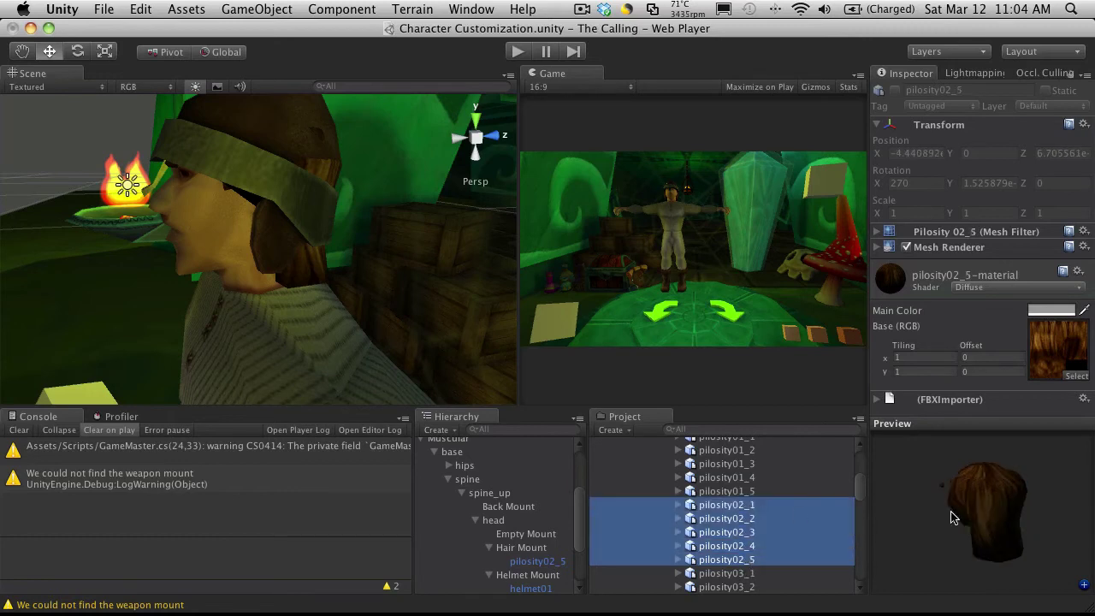
mouse_move(954, 518)
left_mouse_down()
mouse_move(940, 497)
mouse_move(942, 526)
left_mouse_up()
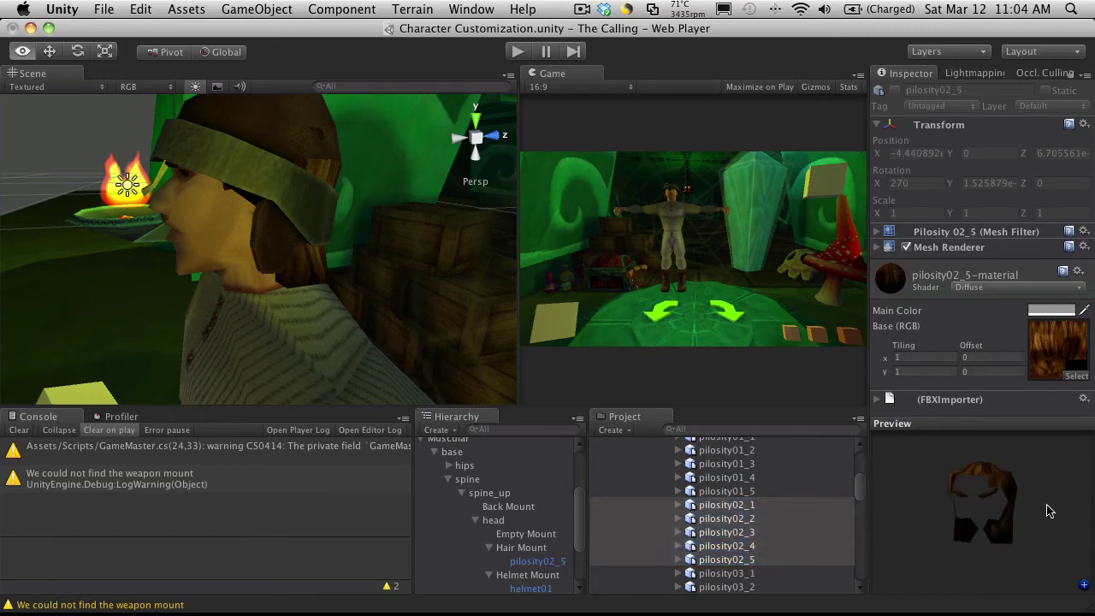
Step: Preview and rotate pilosity02_2, pilosity02_1, pilosity03_1 and pilosity04_1
left_click(750, 518)
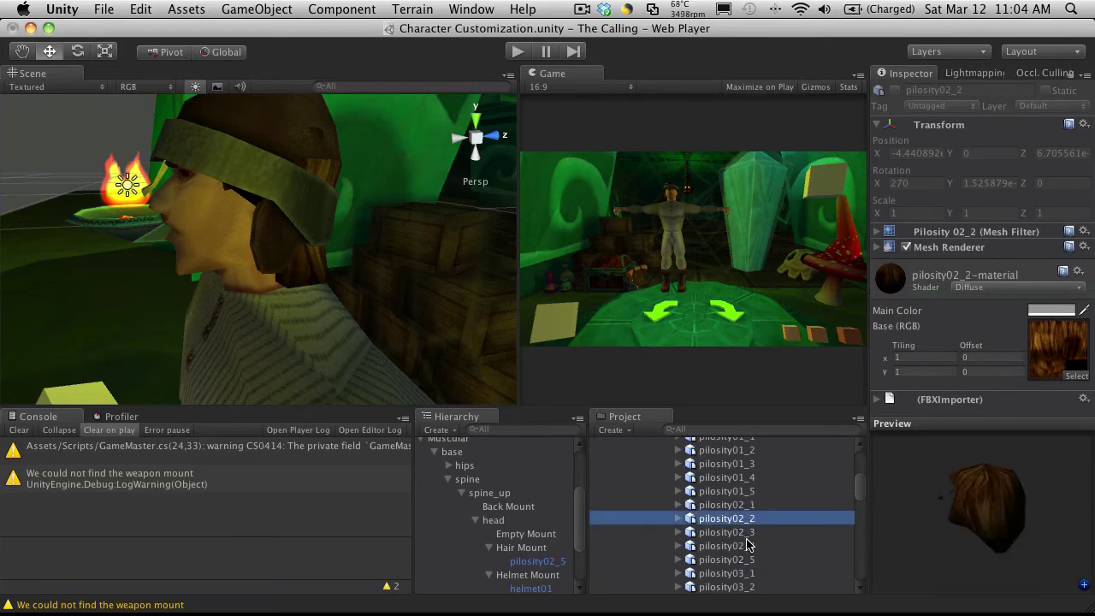
left_click(748, 505)
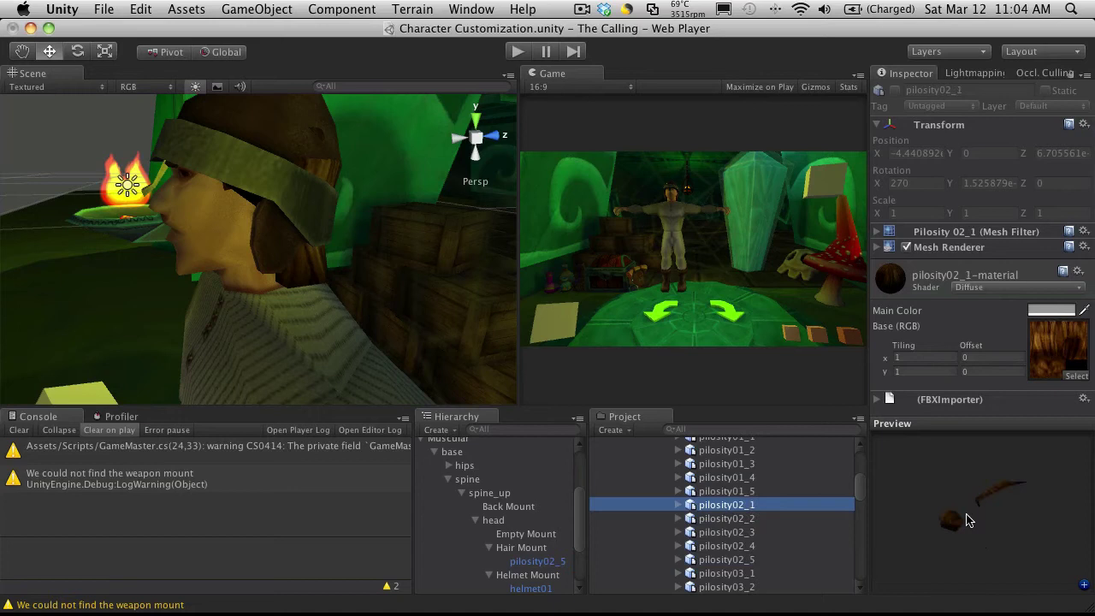
left_click_drag(968, 519, 1079, 511)
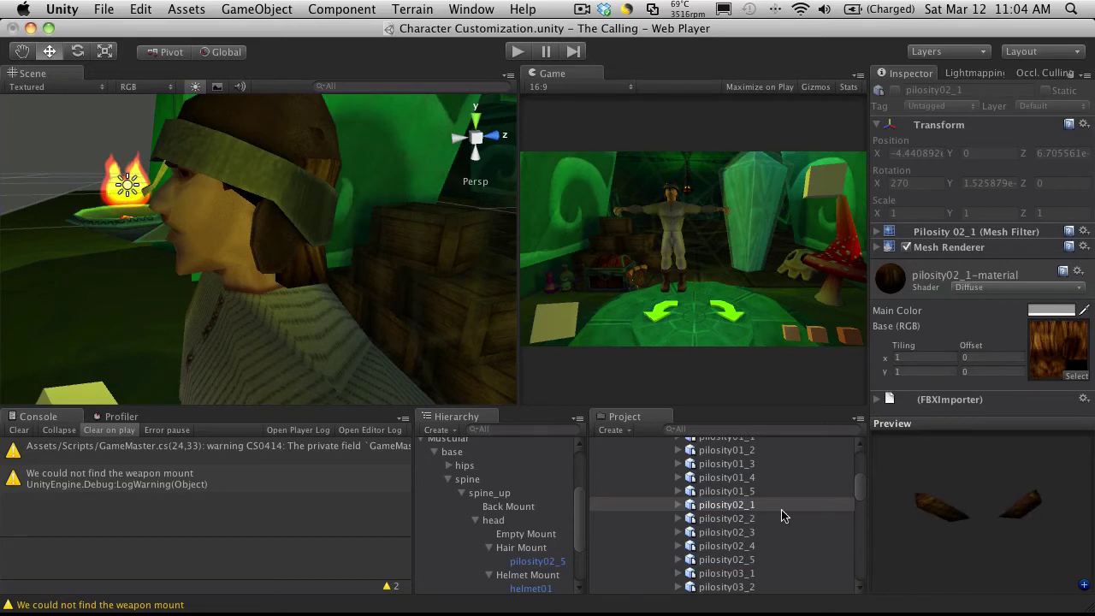
left_click_drag(999, 521, 994, 510)
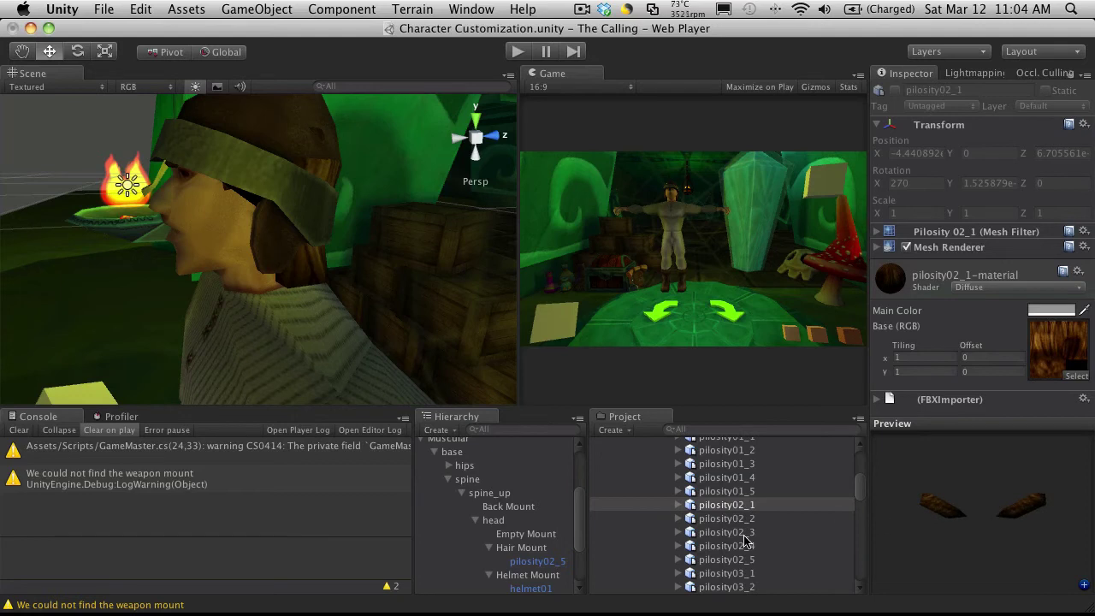
left_click(739, 574)
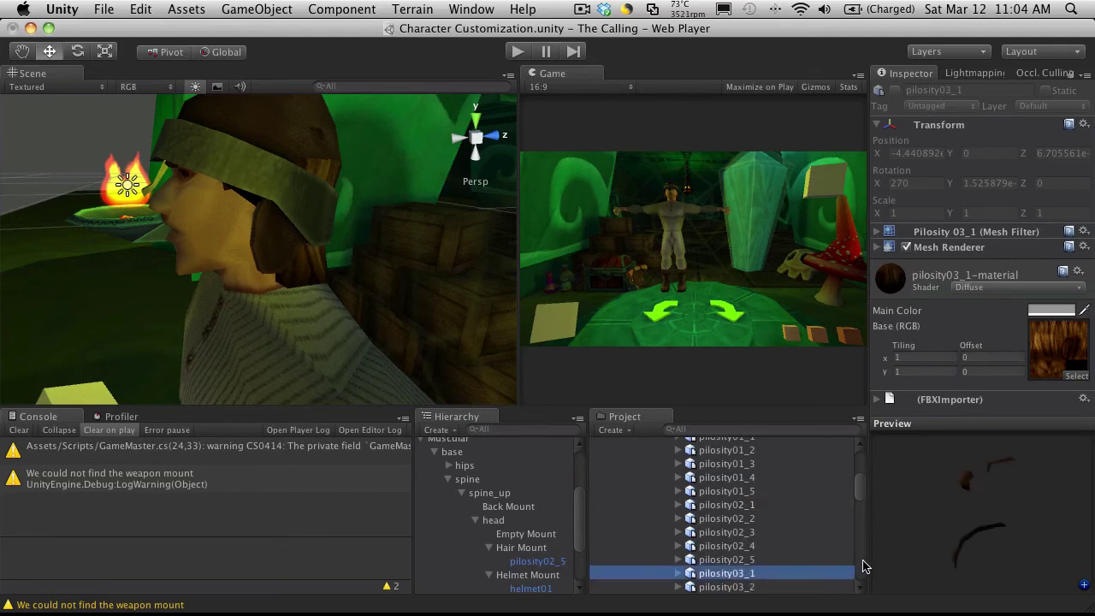
left_click_drag(982, 535, 1038, 508)
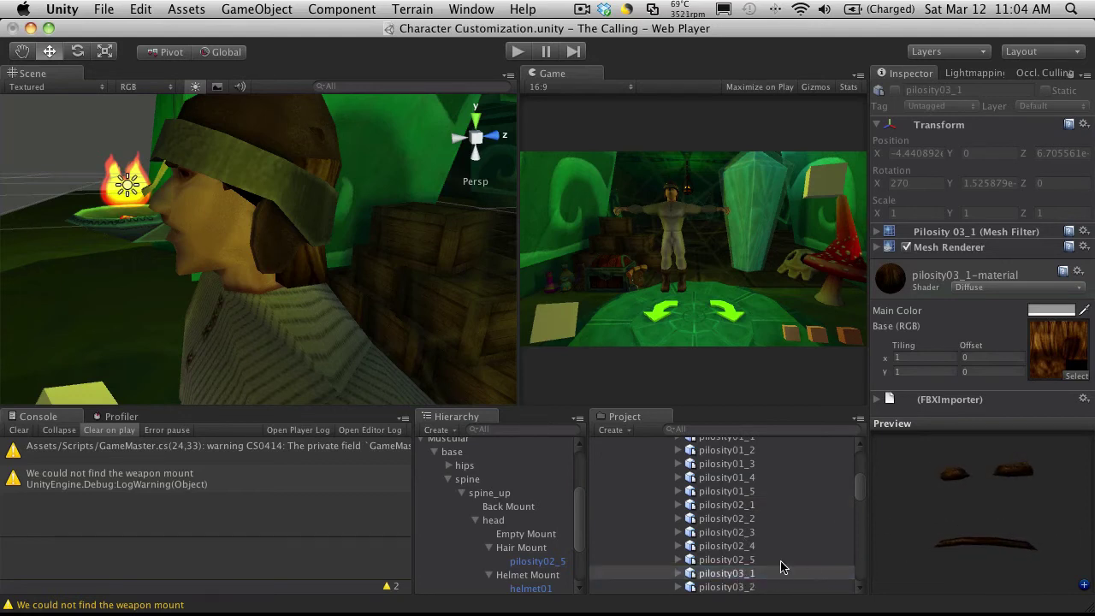
scroll(771, 557, "down", 3)
scroll(771, 557, "down", 1)
left_click(753, 557)
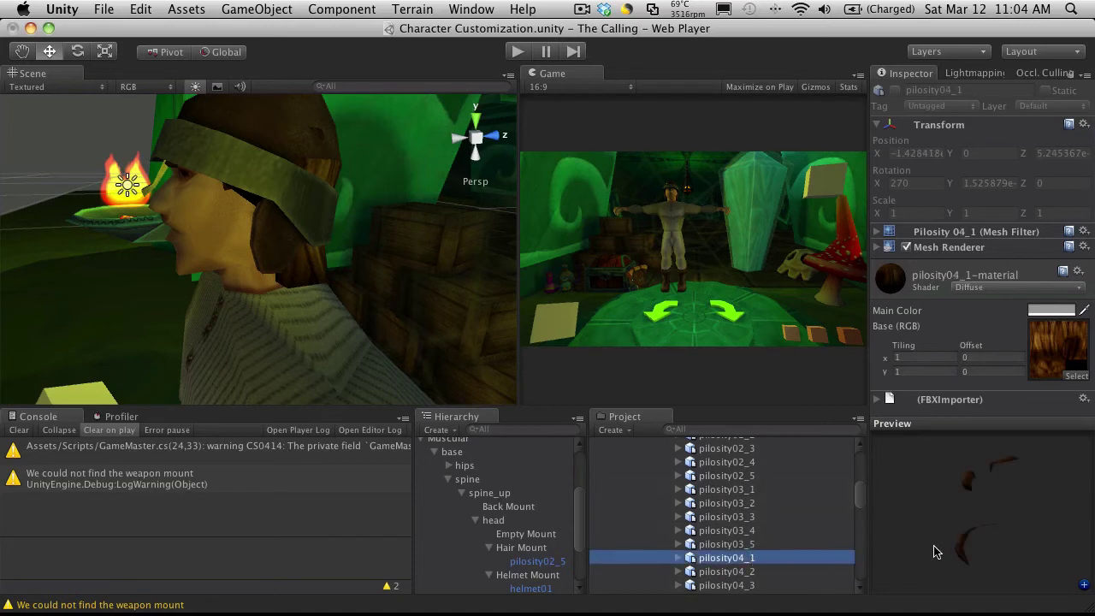
left_click_drag(933, 547, 1051, 545)
Step: Preview pilosity05_1, pilosity12_1 and pilosity12_5, then select the character's pilosity02_5 hair in the scene
scroll(733, 540, "down", 3)
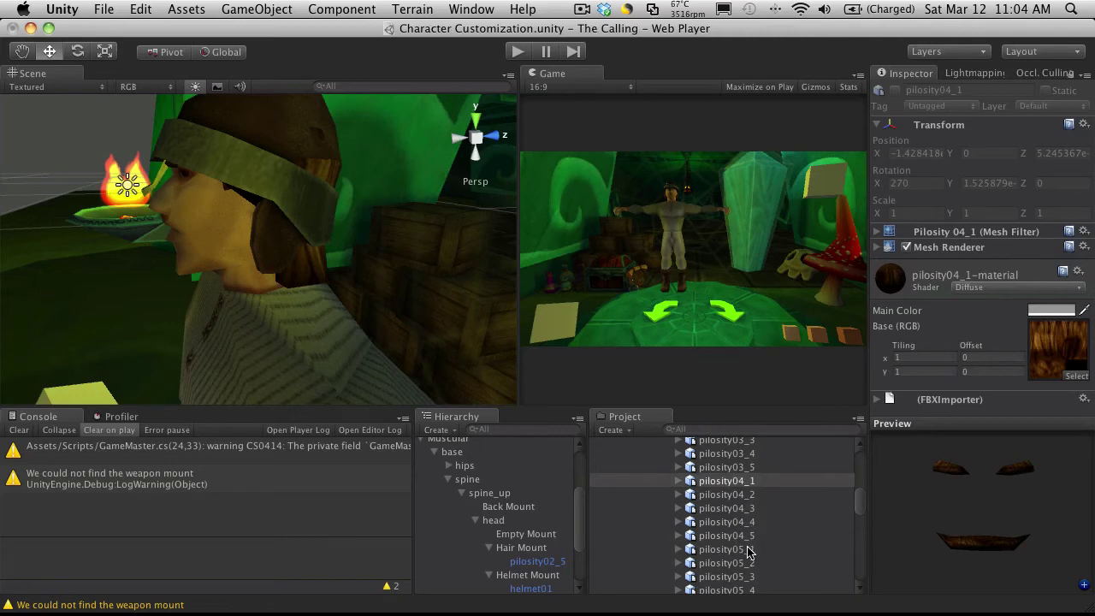
left_click(747, 553)
left_click_drag(930, 550, 1061, 539)
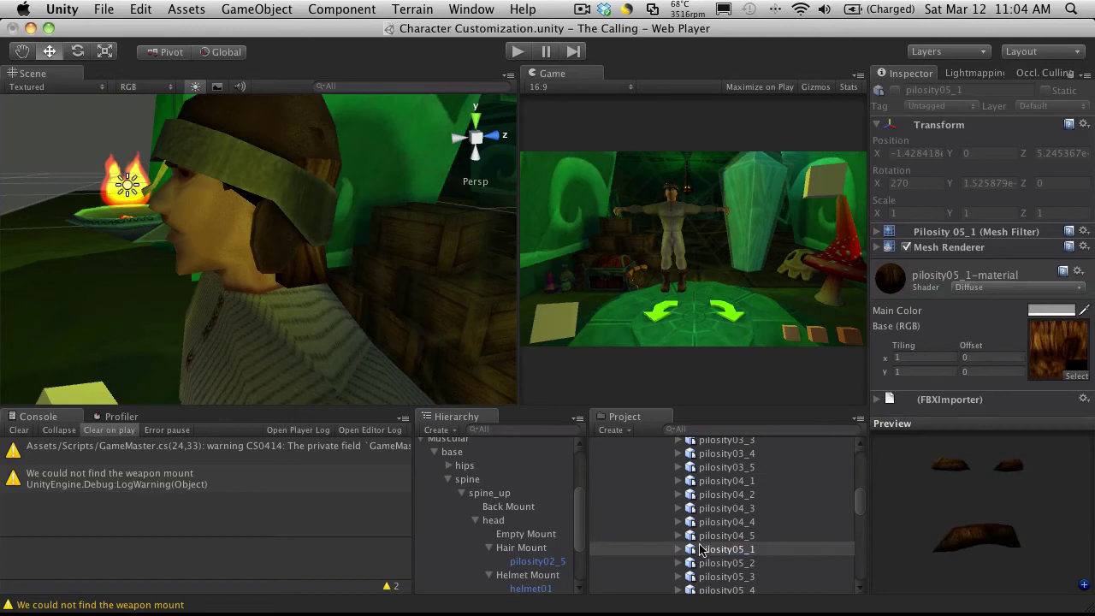
scroll(705, 551, "down", 15)
scroll(708, 556, "up", 8)
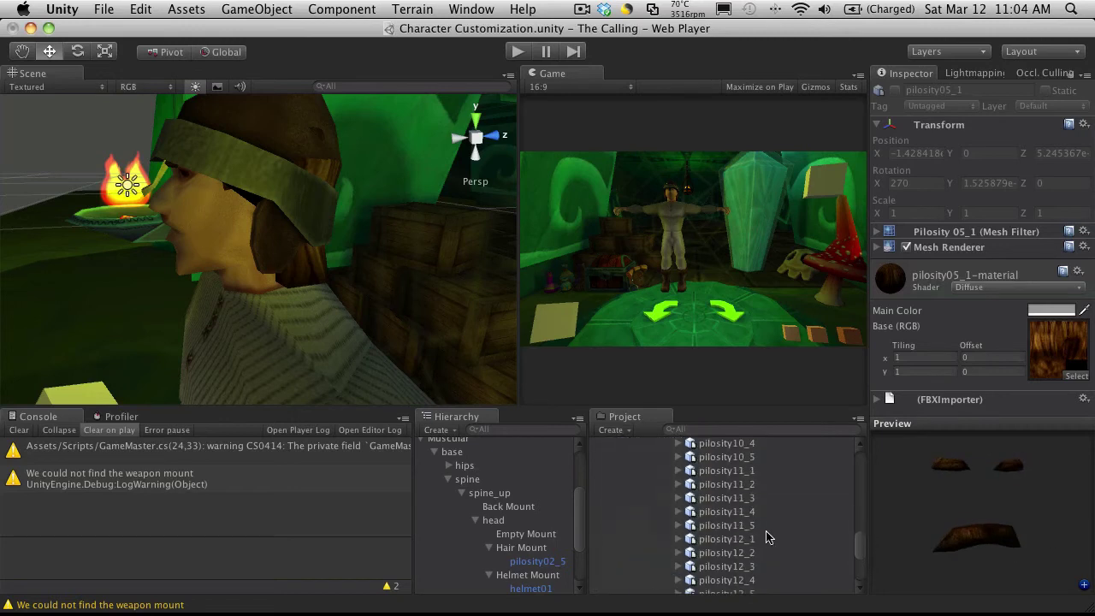
left_click(738, 539)
left_click_drag(964, 551, 1023, 547)
scroll(787, 558, "down", 3)
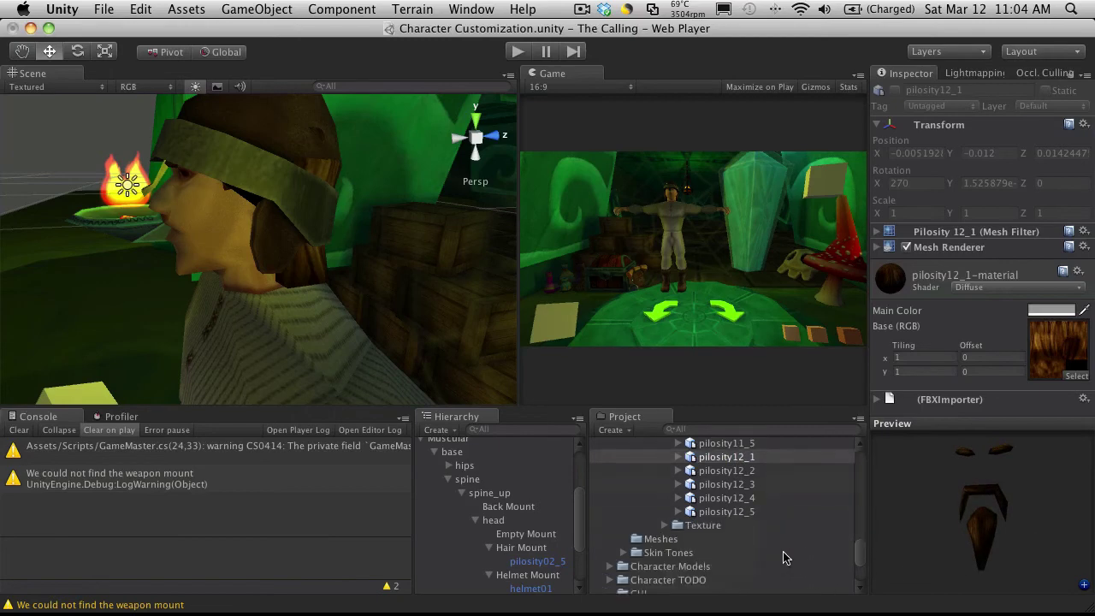
left_click(743, 513)
left_click_drag(953, 513, 1093, 550)
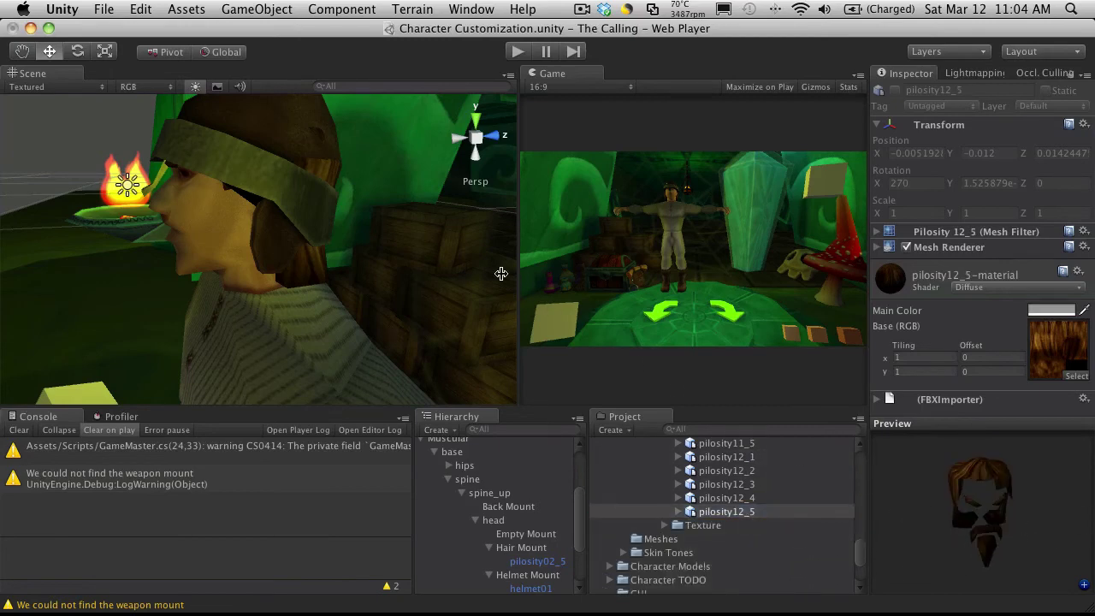
left_click_drag(358, 227, 166, 259, "alt")
left_click(291, 284)
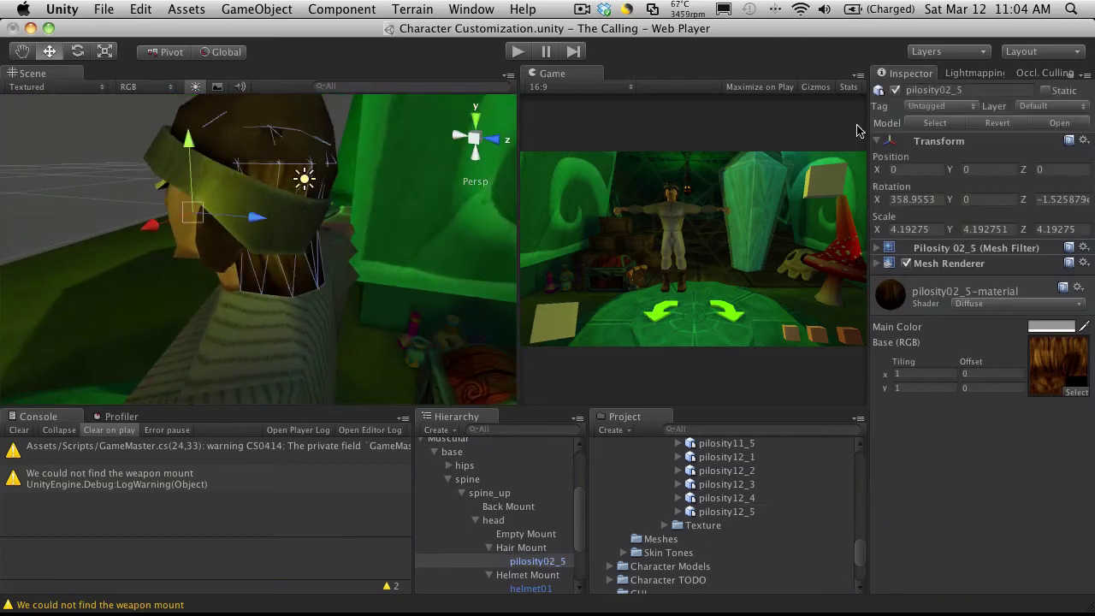
Step: Deactivate pilosity02_5 and drag pilosity02_1 from the Project panel into the scene
left_click(895, 90)
left_click_drag(410, 245, 612, 253, "alt")
scroll(736, 496, "up", 5)
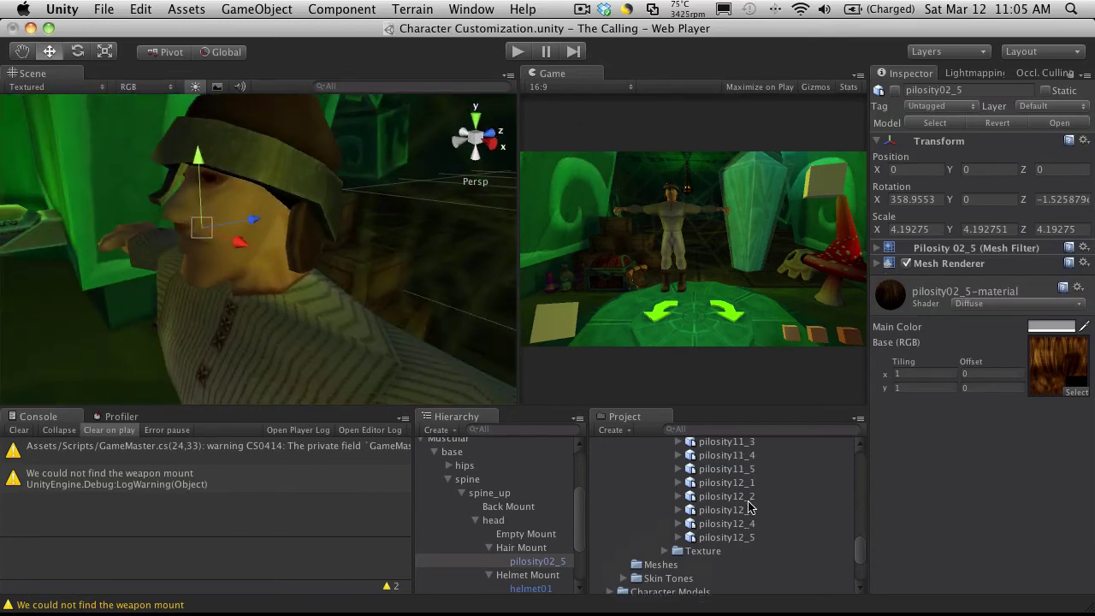
scroll(748, 506, "up", 3)
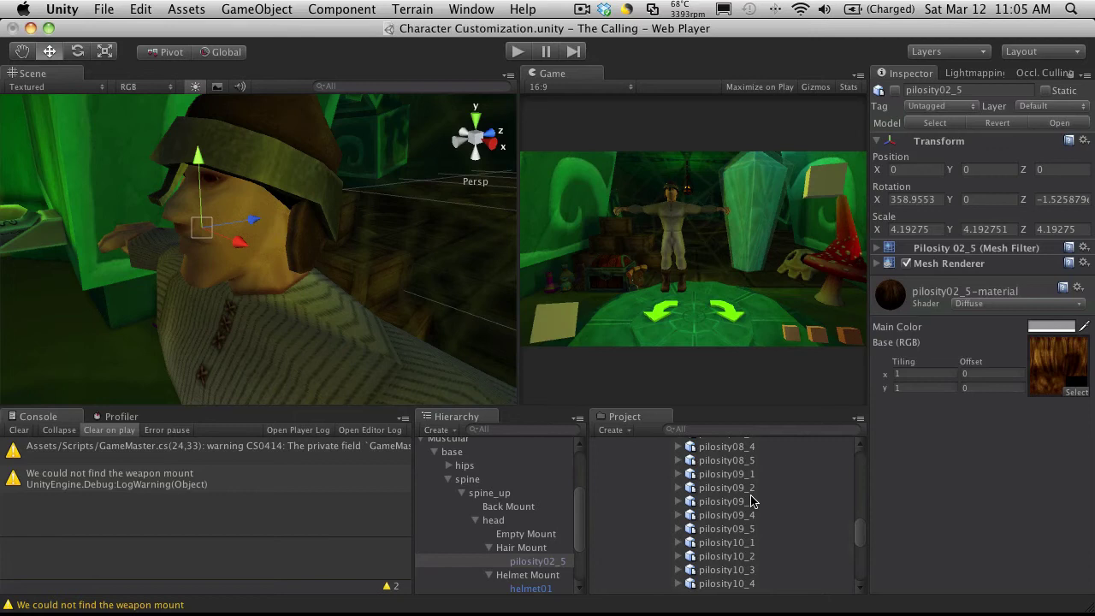
scroll(750, 500, "up", 10)
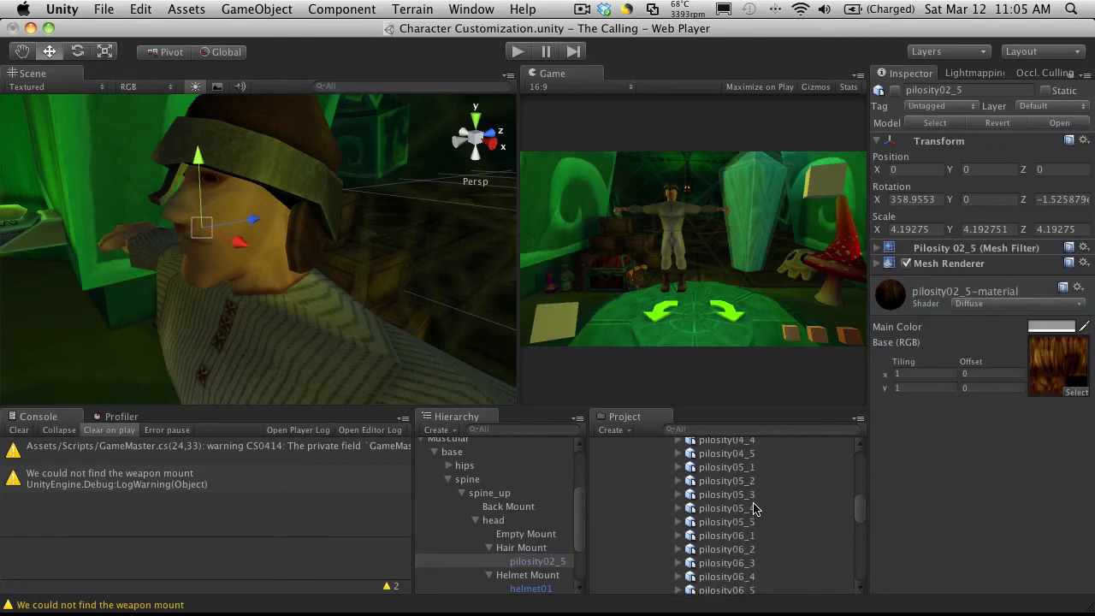
scroll(754, 508, "up", 5)
scroll(752, 502, "up", 1)
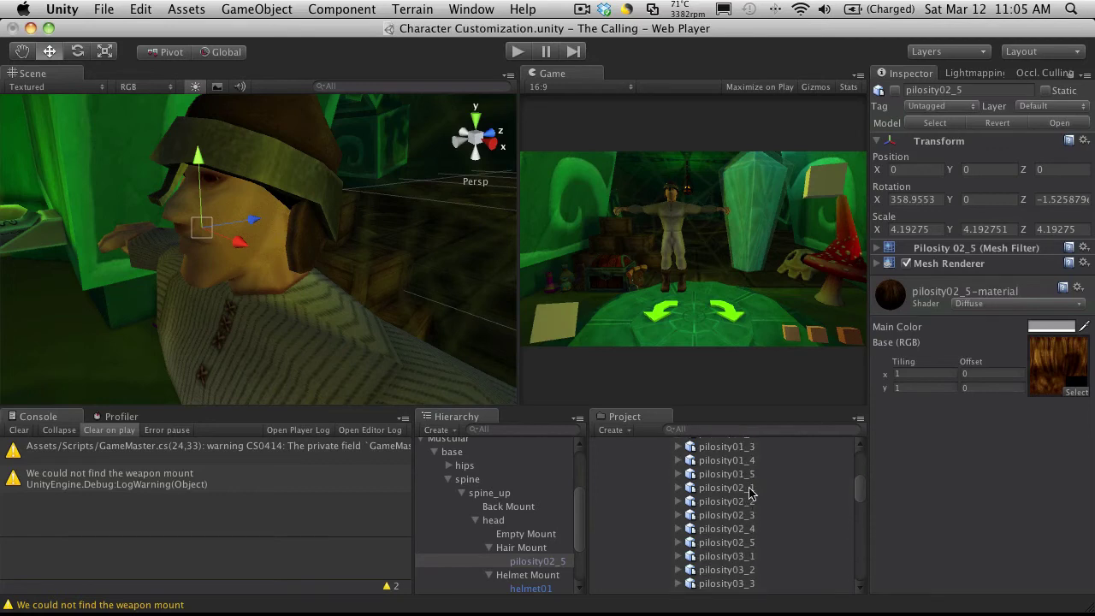
left_click_drag(726, 488, 95, 379)
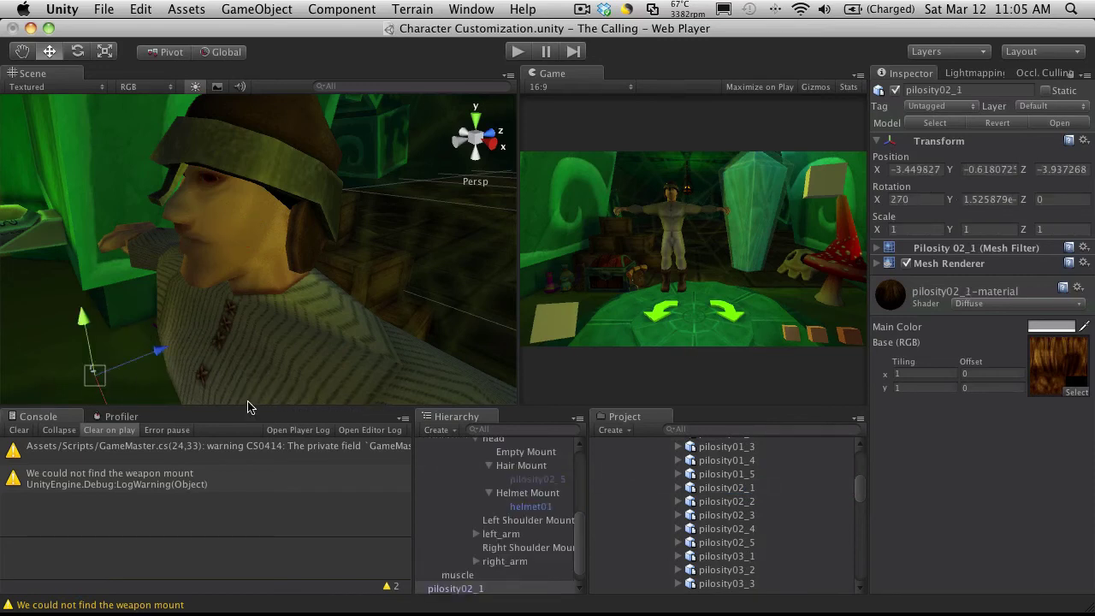
Step: Parent pilosity02_1 under Hair Mount and reset its position to 0, 0, 0
left_click_drag(468, 594, 532, 466)
left_click(1083, 140)
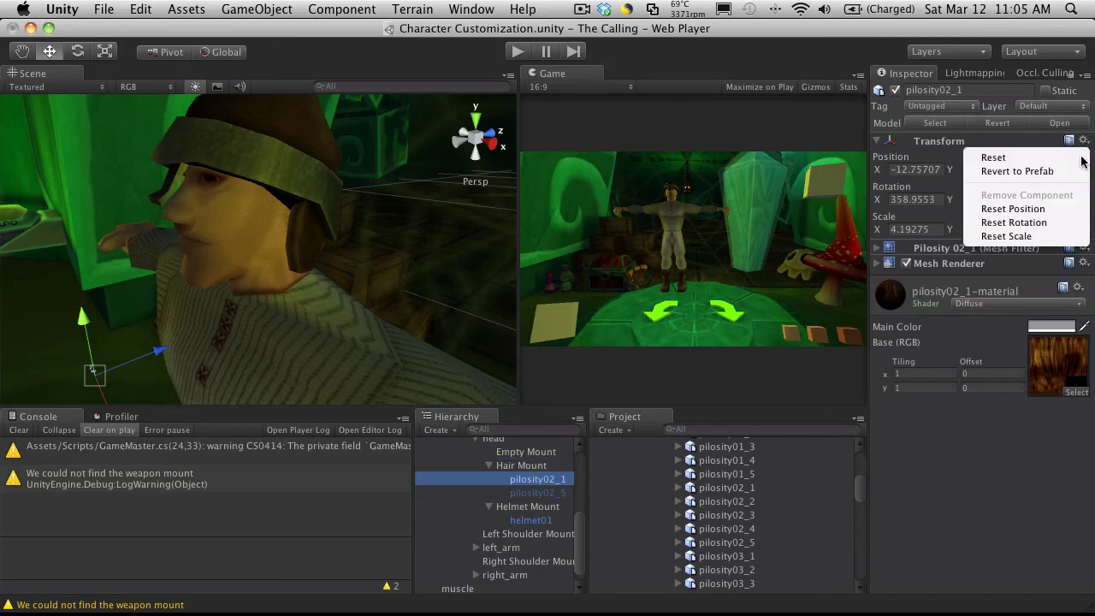
left_click(1053, 208)
left_click_drag(410, 161, 437, 171, "alt")
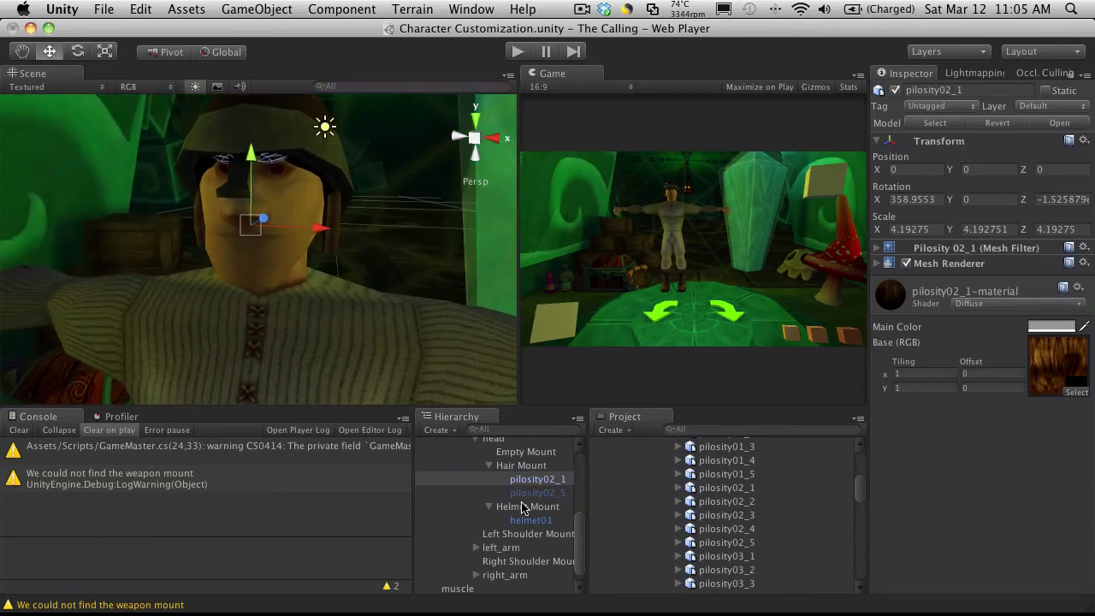
Step: Deactivate pilosity02_1, reactivate pilosity02_5, and select the helmet
left_click(896, 91)
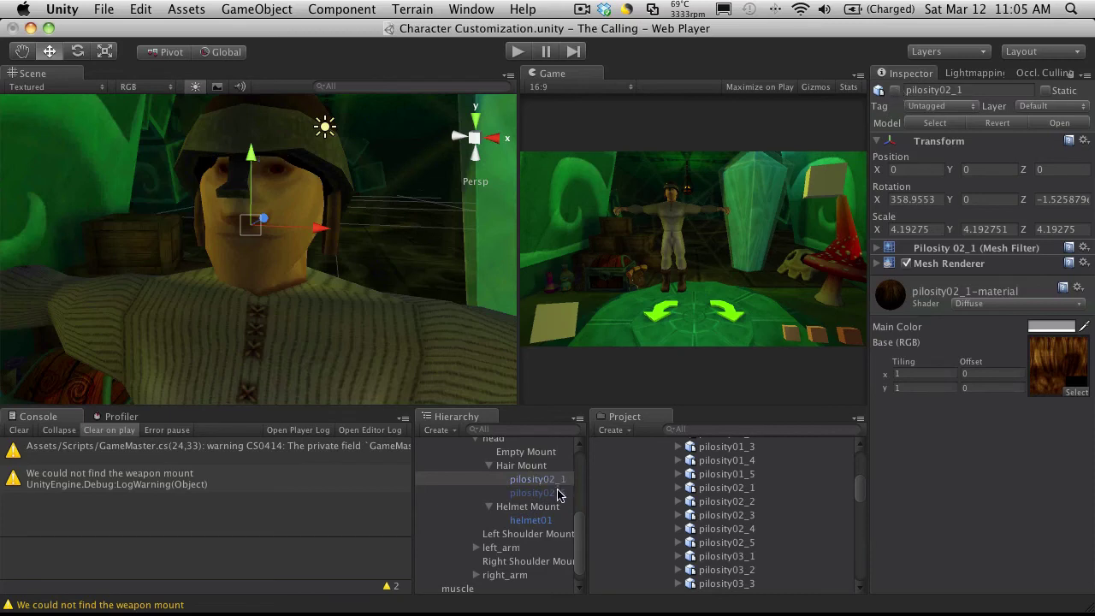
left_click(896, 91)
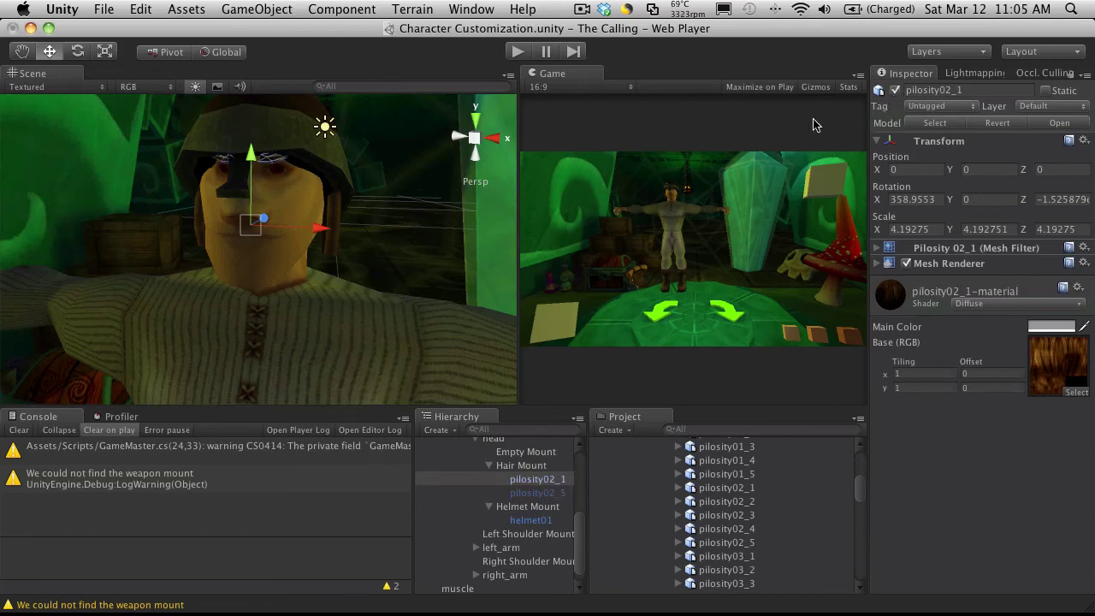
left_click(895, 91)
left_click(537, 494)
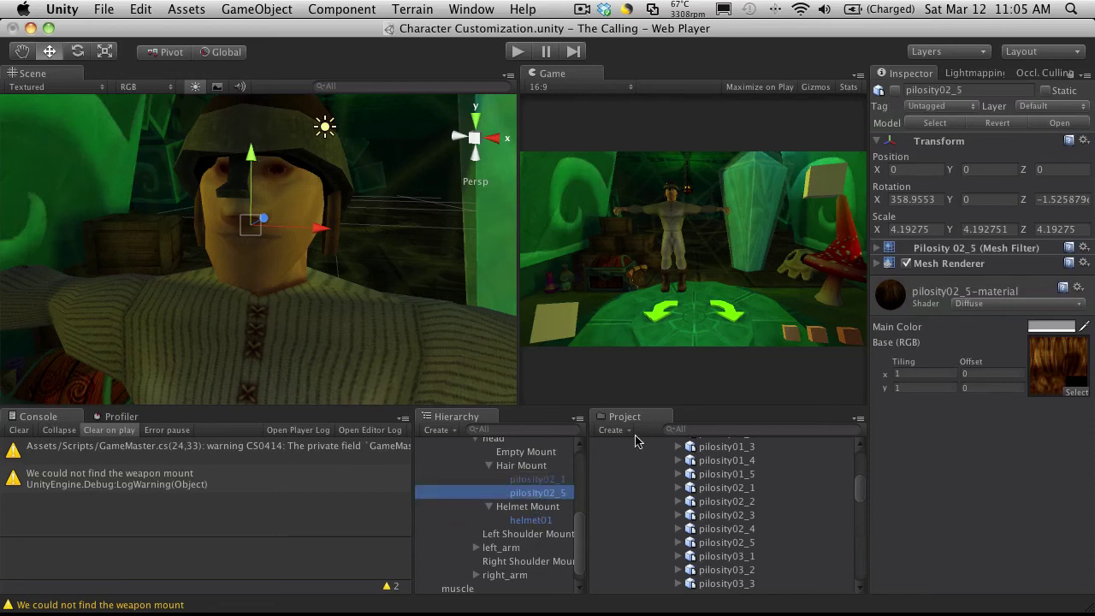
left_click(895, 91)
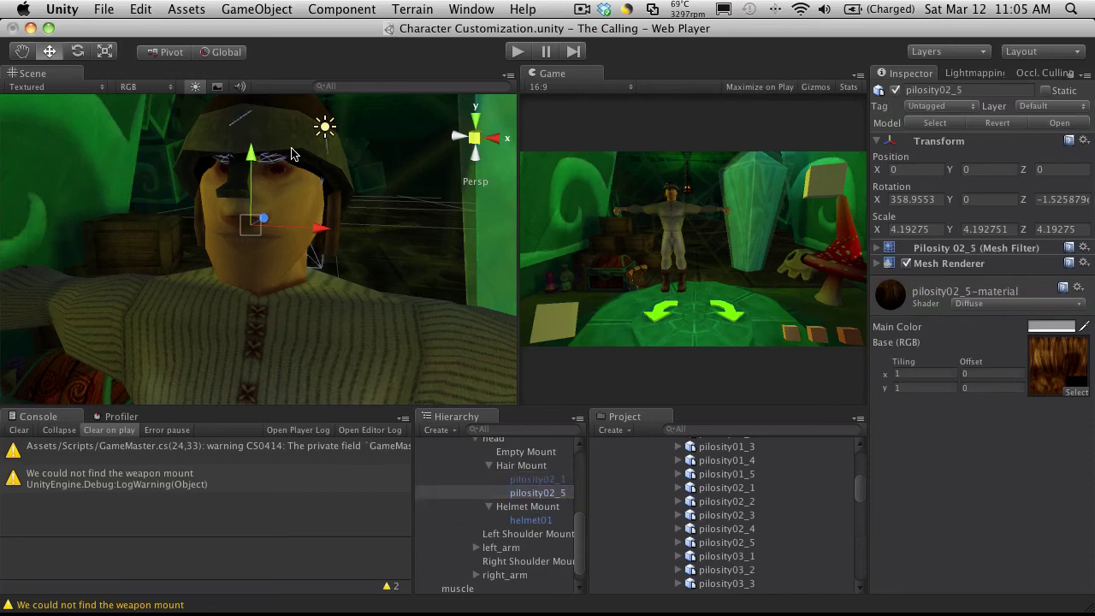
left_click(312, 182)
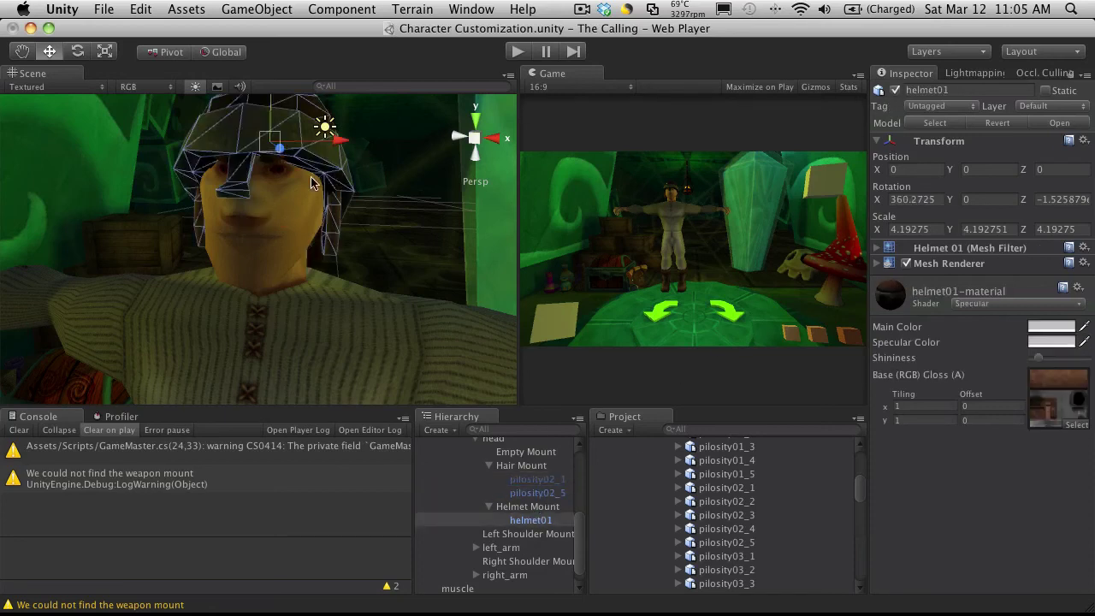
Step: Deactivate helmet01 and orbit around the character's head to view it bare
left_click(896, 91)
left_click_drag(415, 237, 666, 248, "alt")
left_click_drag(505, 226, 359, 214, "alt")
left_click_drag(428, 218, 312, 196, "alt")
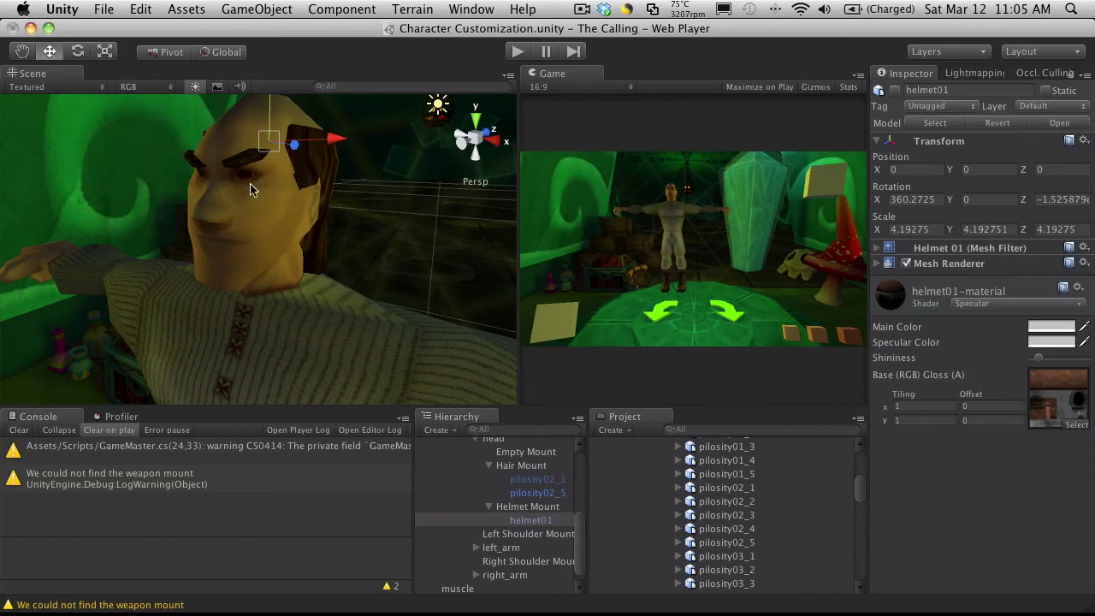
left_click_drag(228, 185, 510, 199, "alt")
left_click_drag(411, 194, 353, 231, "alt")
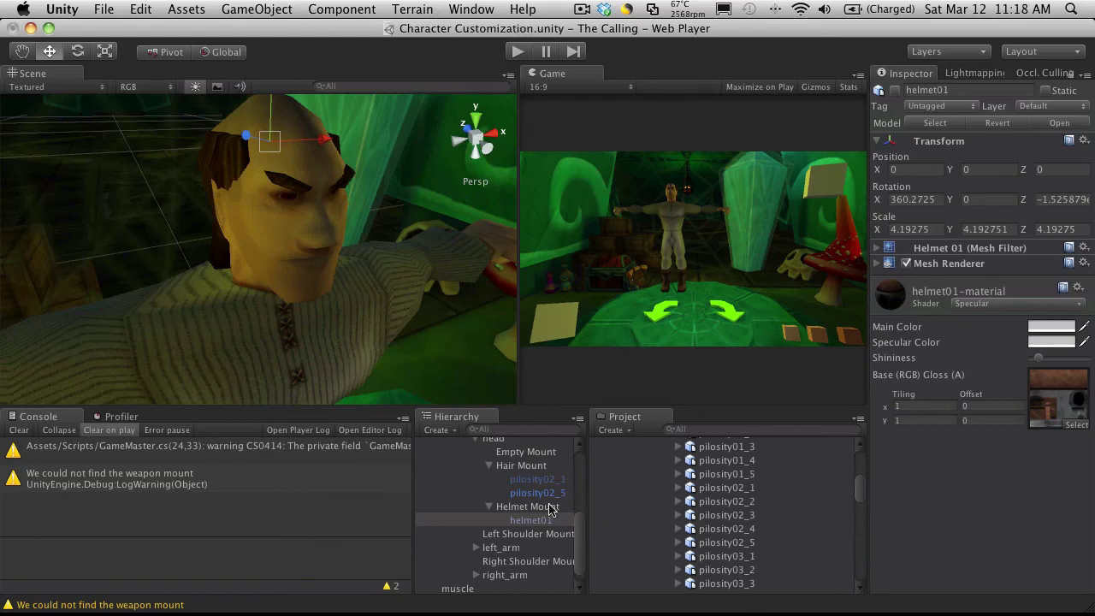
Step: Select the pilosity01_1 mesh in the Project panel to preview it, then collapse the Mesh folder
scroll(710, 523, "down", 5)
scroll(715, 520, "up", 9)
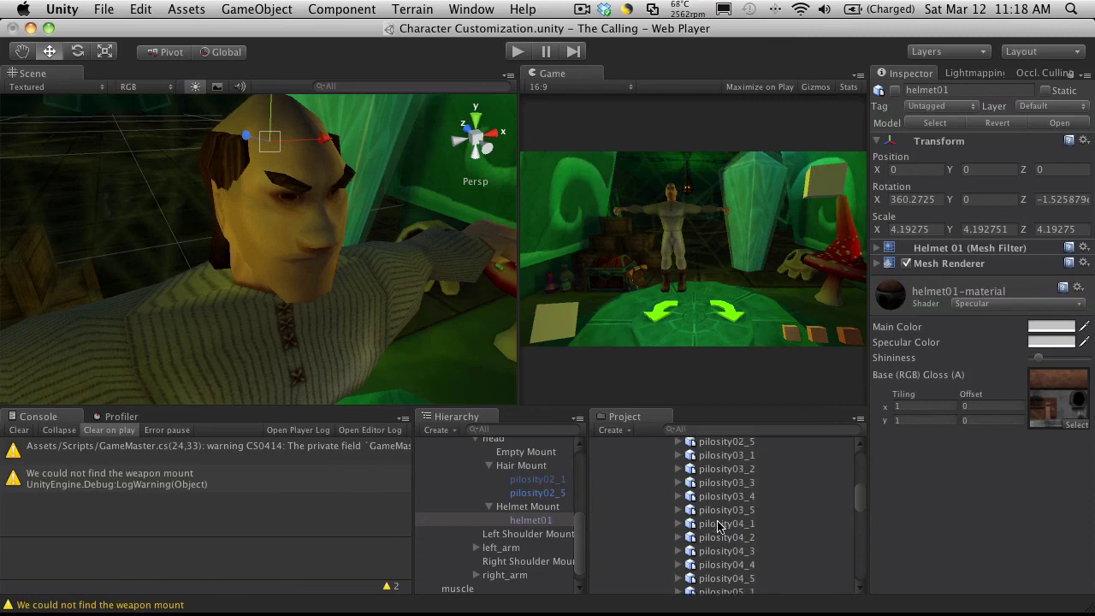
scroll(717, 528, "down", 2)
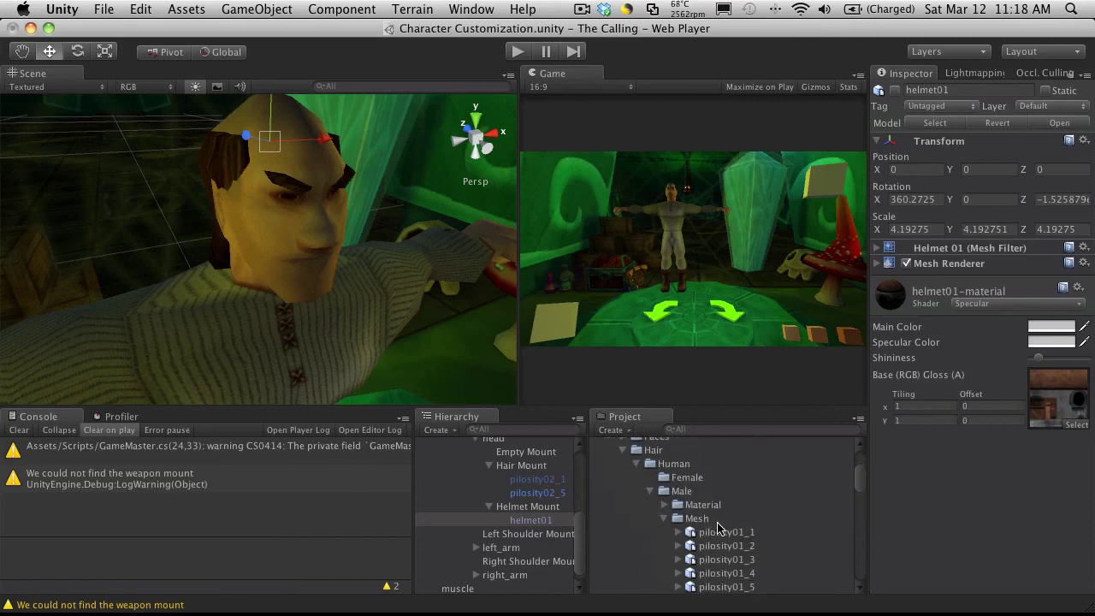
scroll(718, 525, "down", 2)
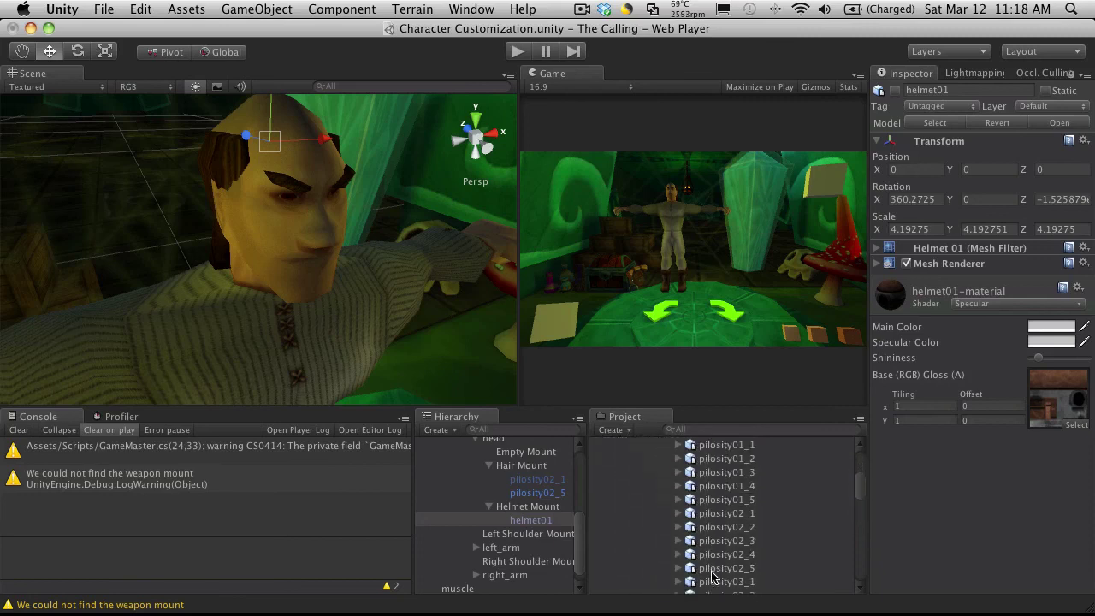
scroll(718, 551, "up", 2)
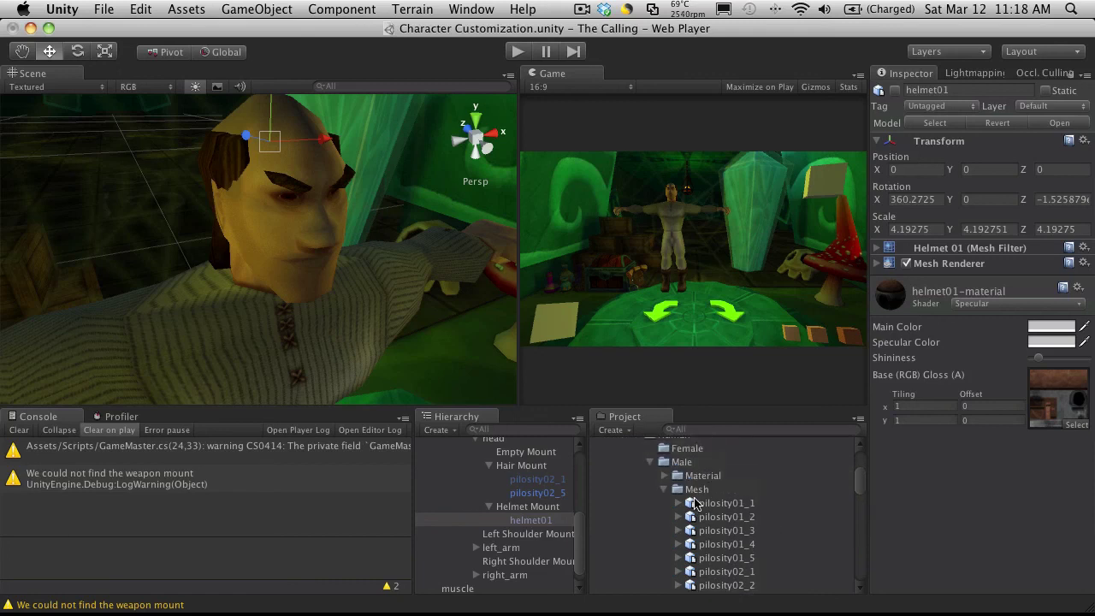
left_click(721, 504)
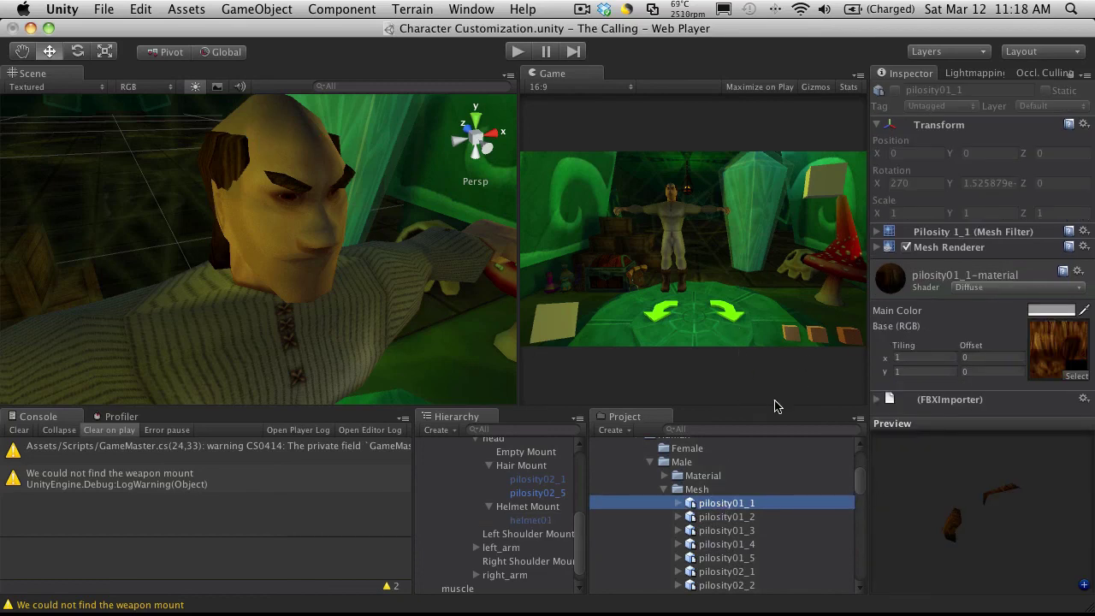
left_click(666, 491)
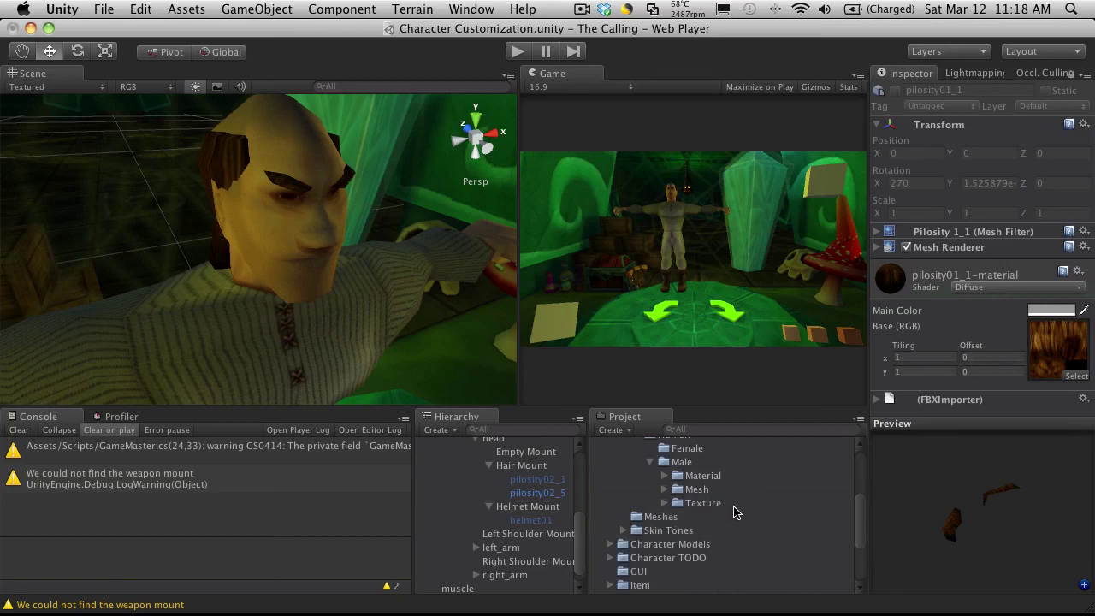